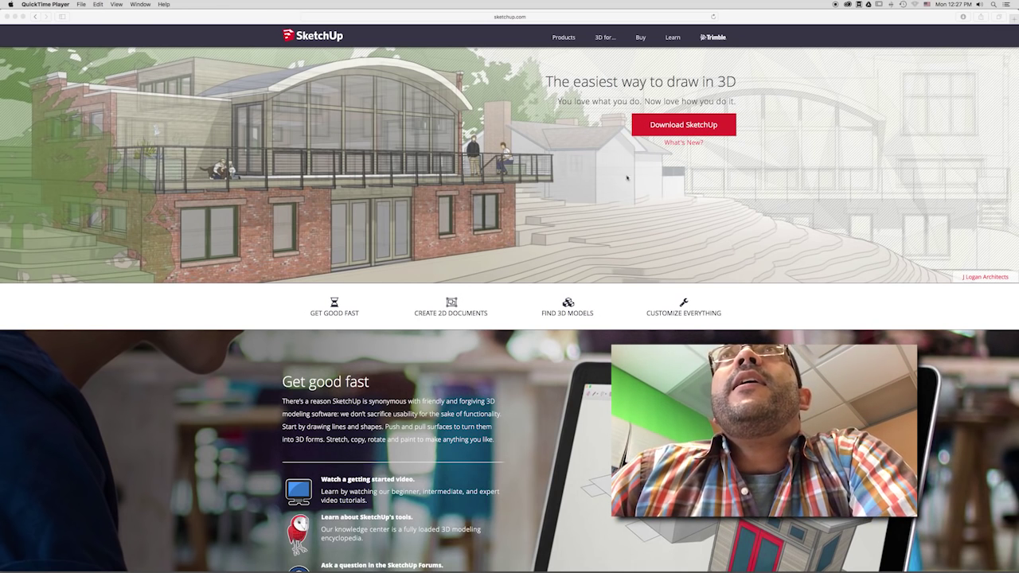
# Step: Scroll through the SketchUp web page shown in Safari
pyautogui.scroll(-5, 580, 212)
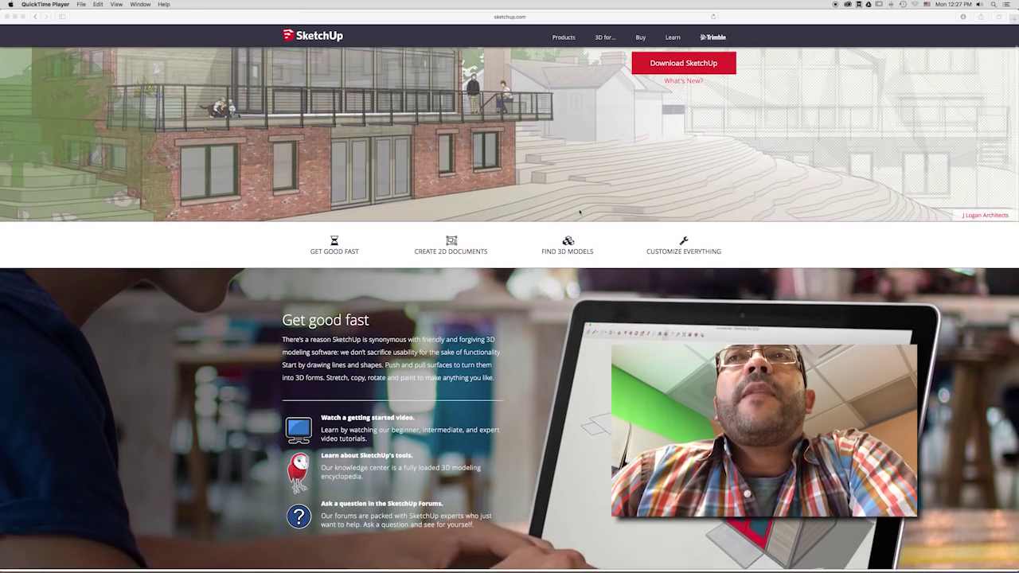
pyautogui.scroll(-1, 580, 212)
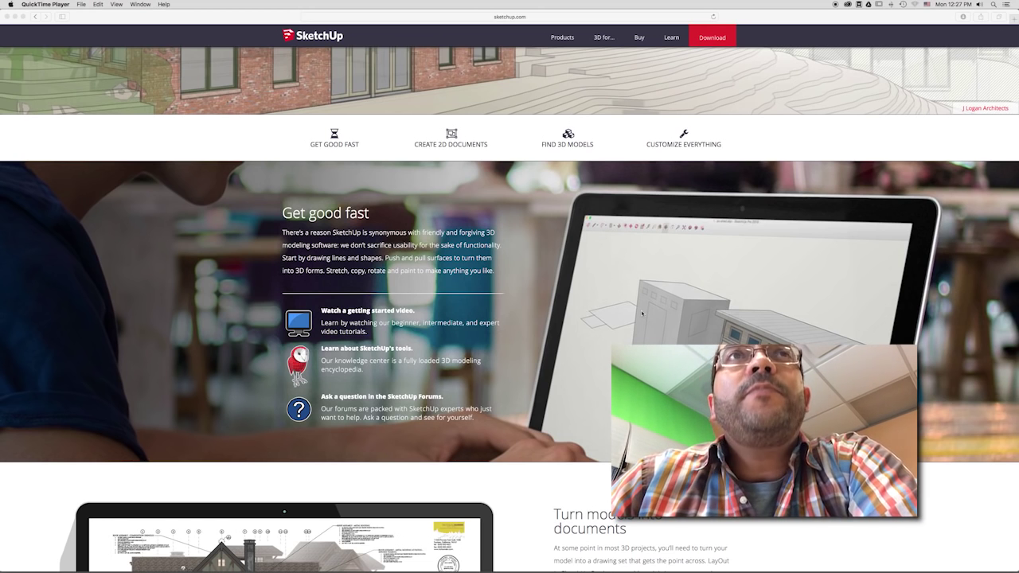
pyautogui.scroll(-5, 639, 339)
pyautogui.scroll(-2, 573, 343)
pyautogui.scroll(-2, 510, 346)
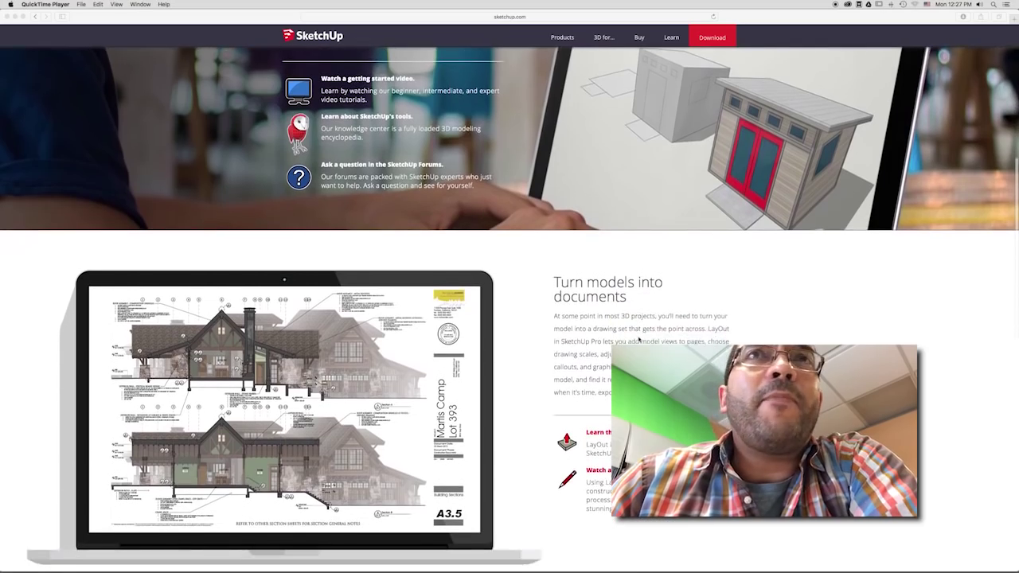
pyautogui.scroll(-3, 386, 355)
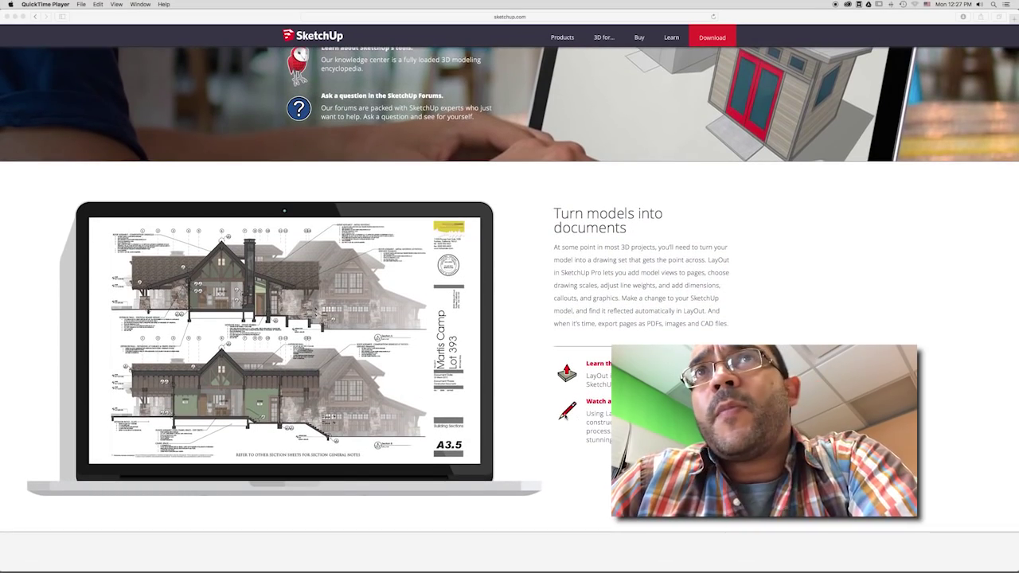
pyautogui.scroll(-3, 578, 417)
pyautogui.scroll(-4, 578, 416)
pyautogui.scroll(-2, 578, 417)
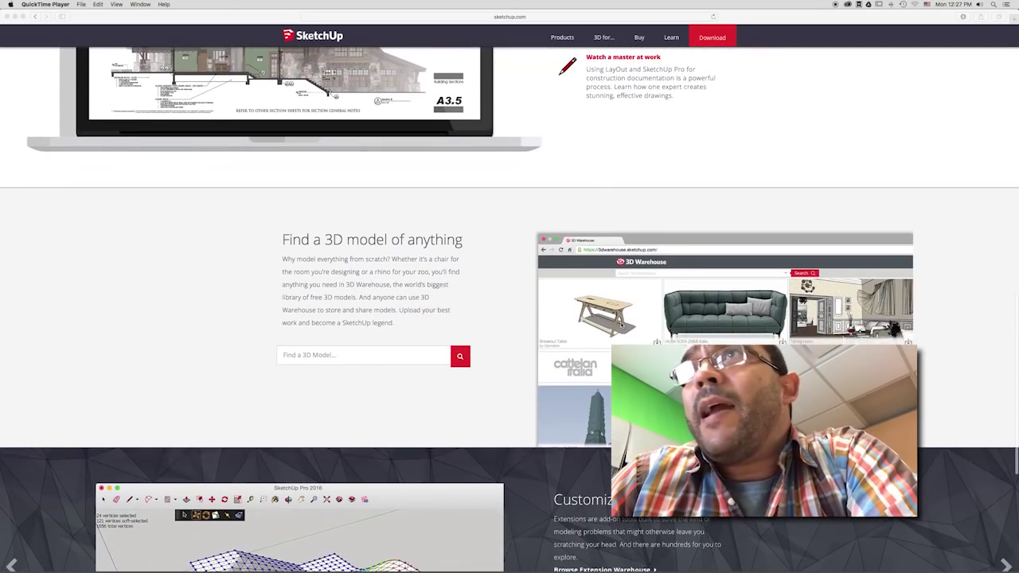
pyautogui.scroll(-1, 608, 377)
pyautogui.scroll(-3, 608, 377)
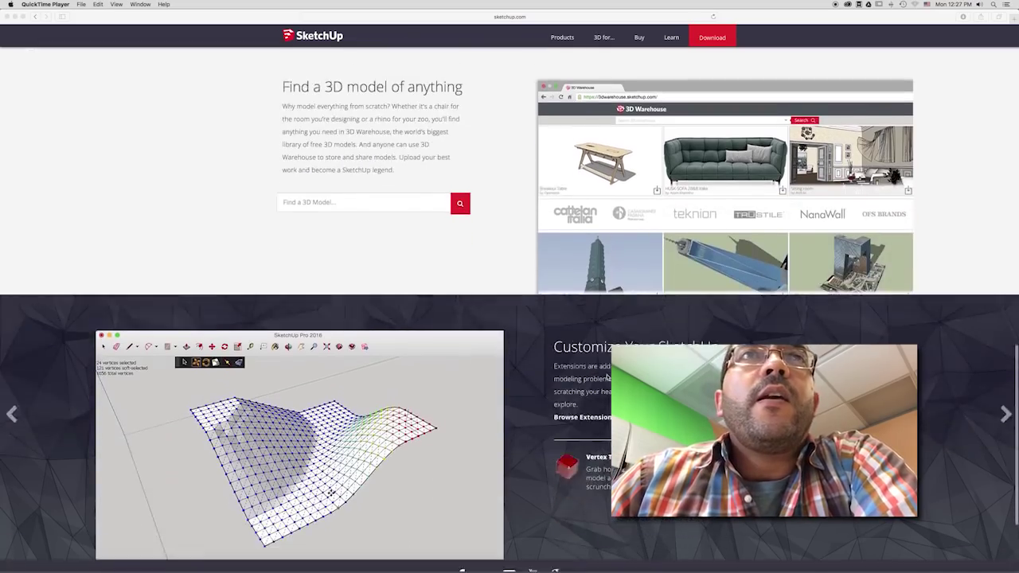
pyautogui.scroll(-2, 608, 377)
pyautogui.scroll(4, 608, 378)
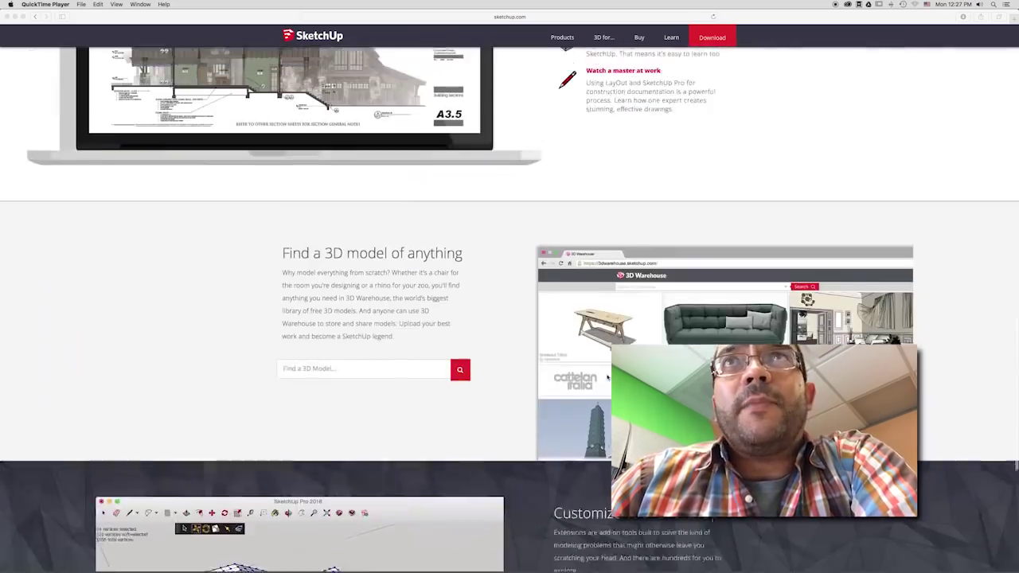
pyautogui.scroll(3, 608, 378)
pyautogui.scroll(3, 609, 377)
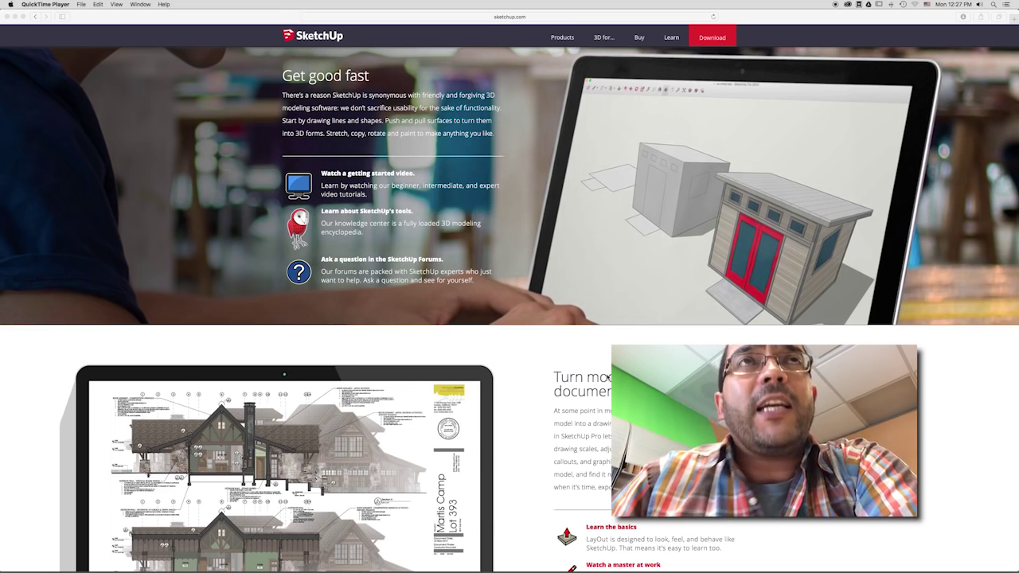
pyautogui.scroll(1, 608, 378)
pyautogui.scroll(2, 607, 378)
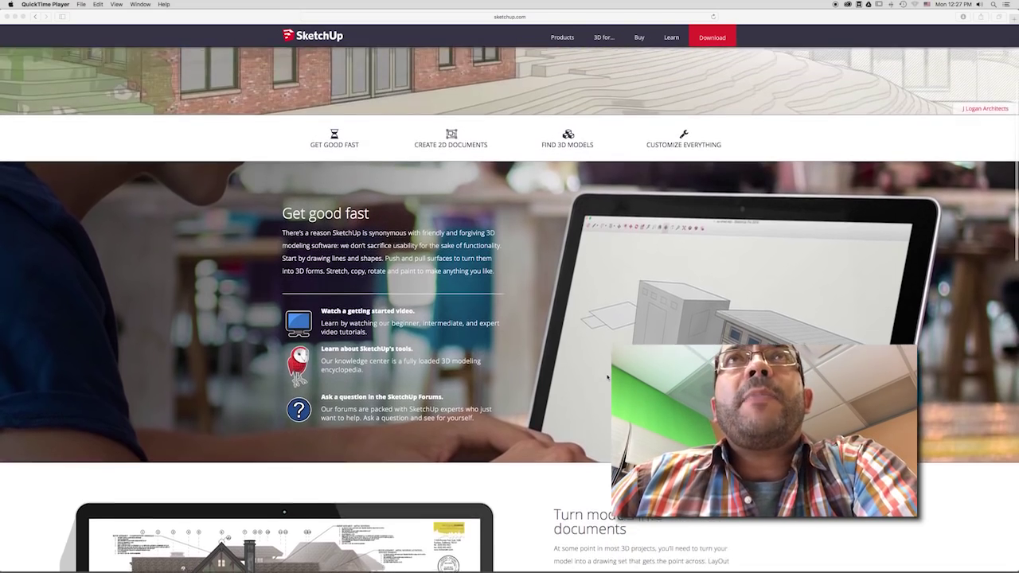
pyautogui.scroll(4, 608, 377)
pyautogui.scroll(-1, 608, 377)
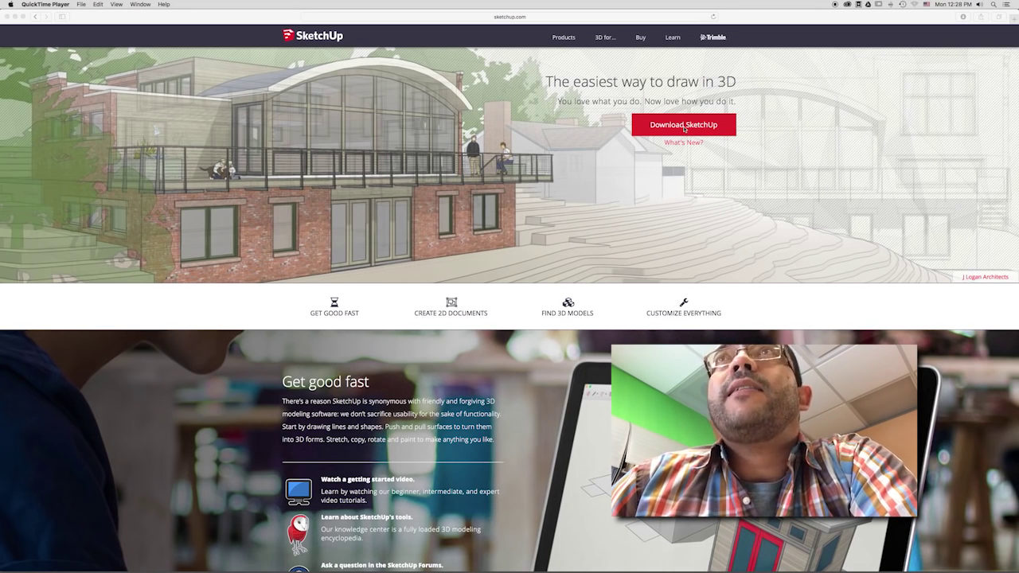
# Step: Close Safari and launch SketchUp from Launchpad's main app page
pyautogui.click(15, 16)
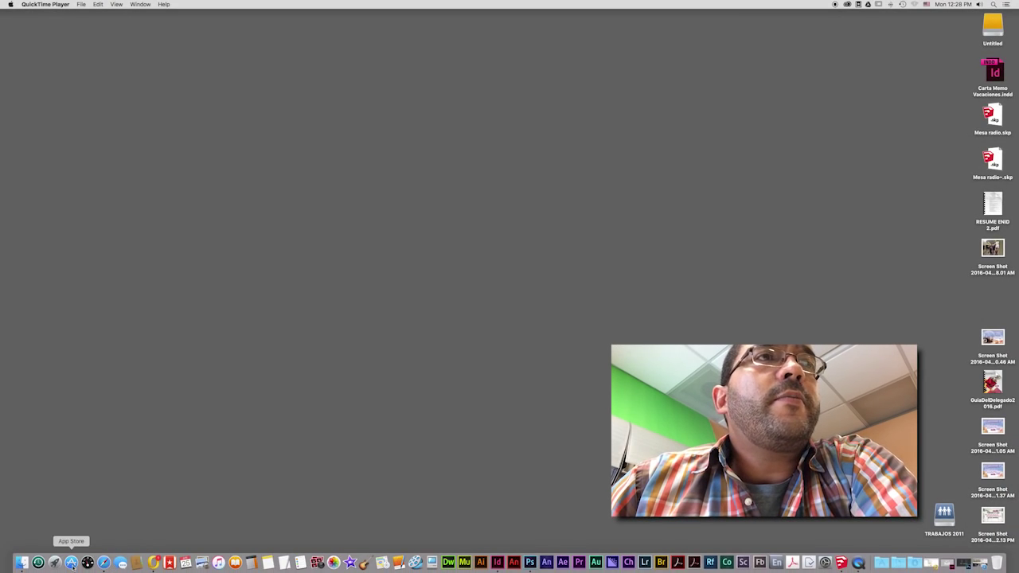
pyautogui.click(54, 562)
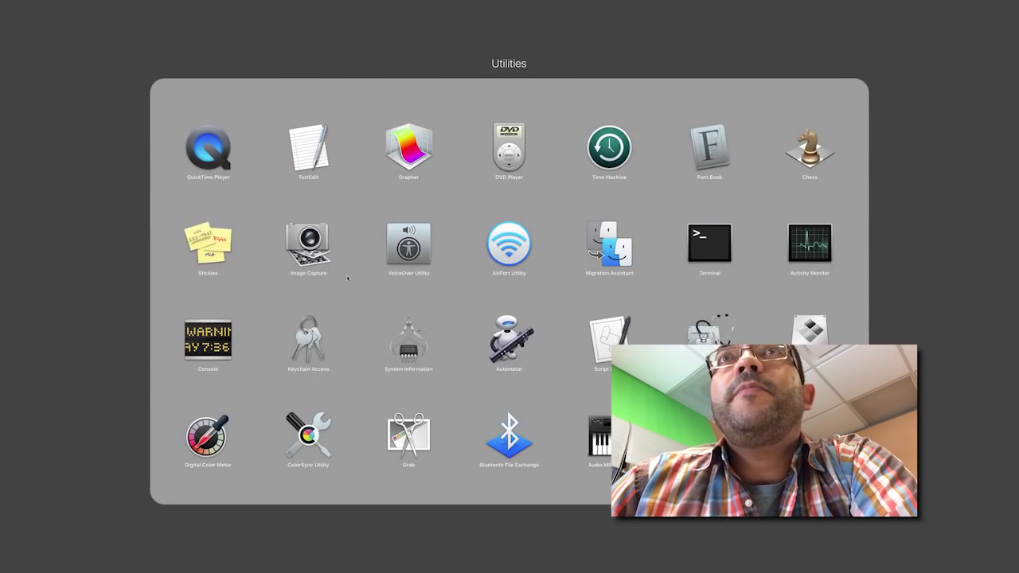
pyautogui.click(111, 250)
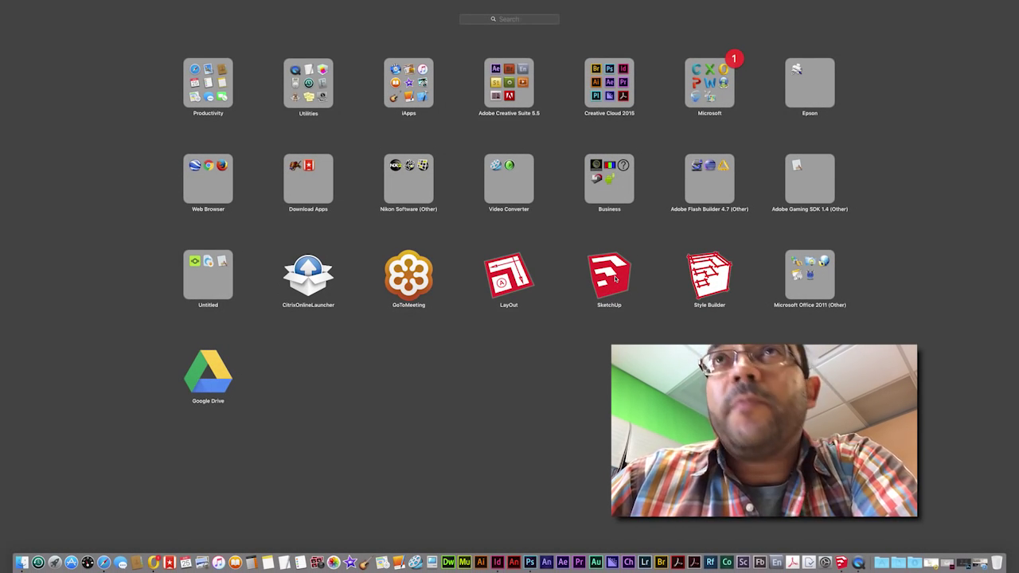
pyautogui.click(615, 277)
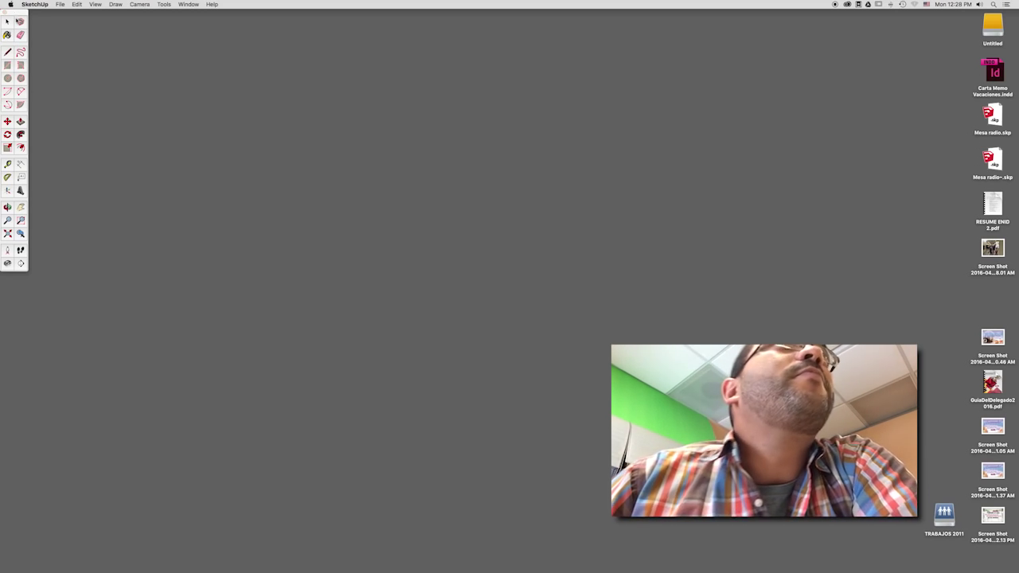
# Step: Create a new Untitled model, delete the default person figure, and orbit to a lower view
pyautogui.click(59, 4)
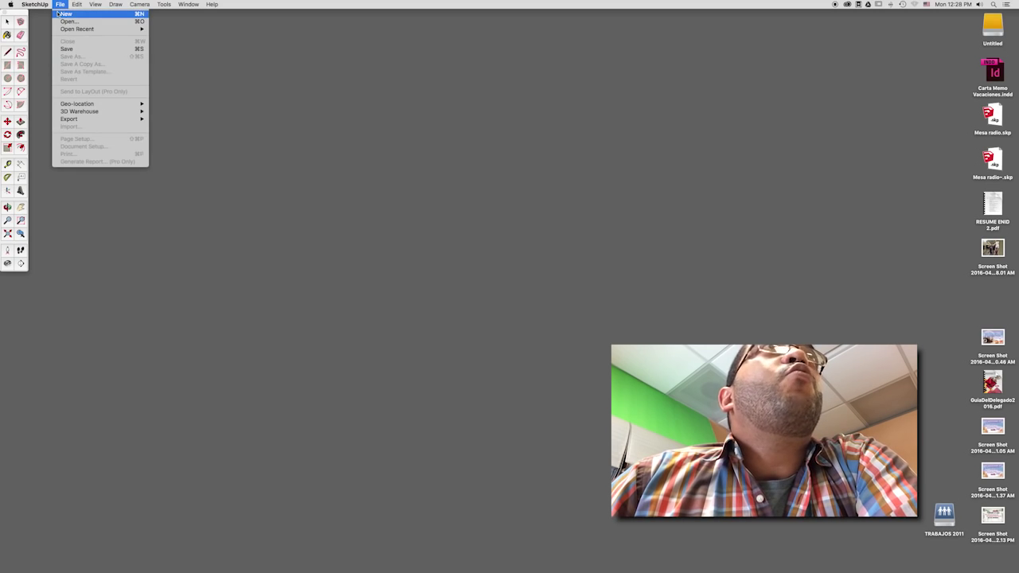
pyautogui.click(57, 13)
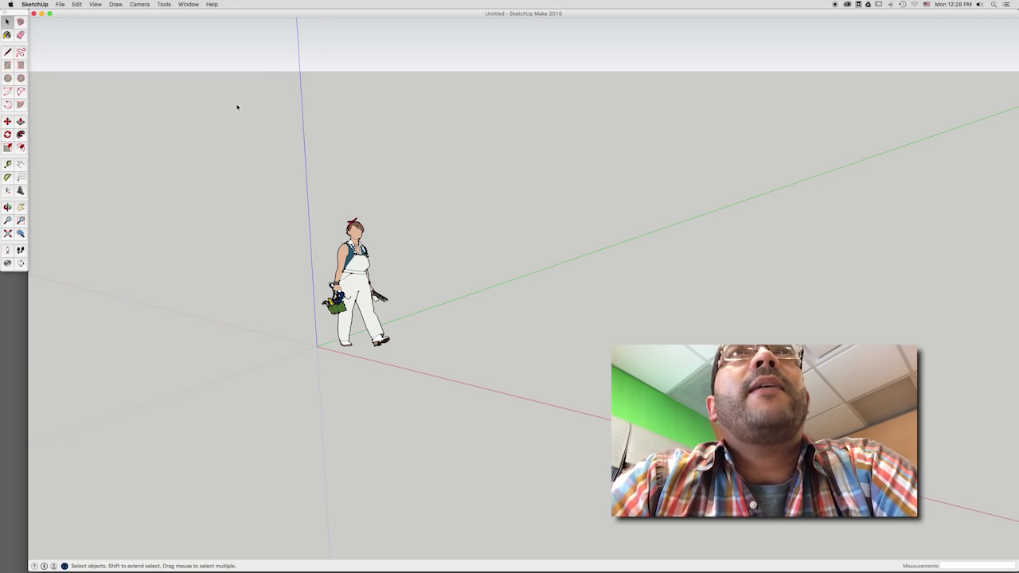
pyautogui.click(358, 286)
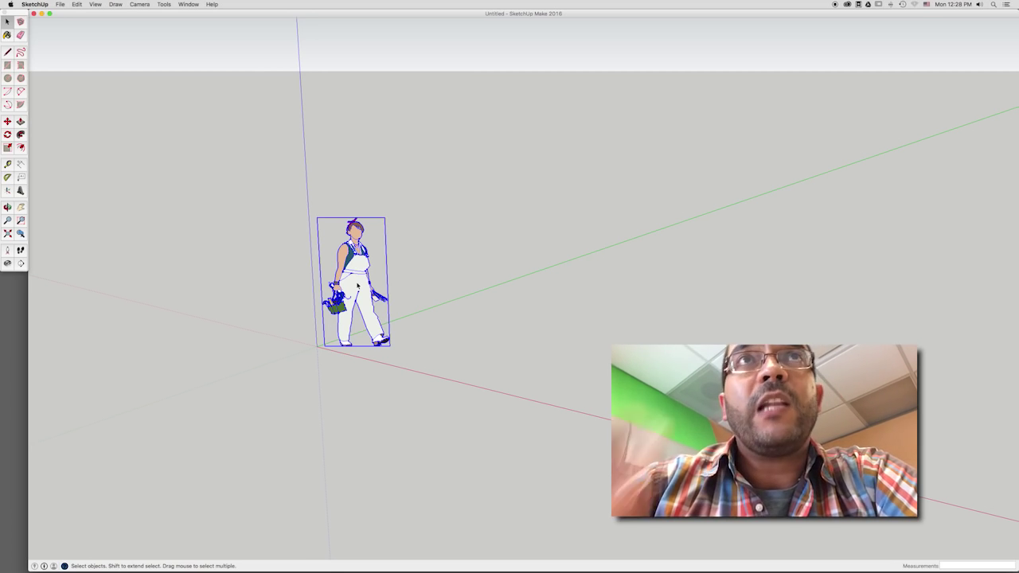
pyautogui.press('Delete')
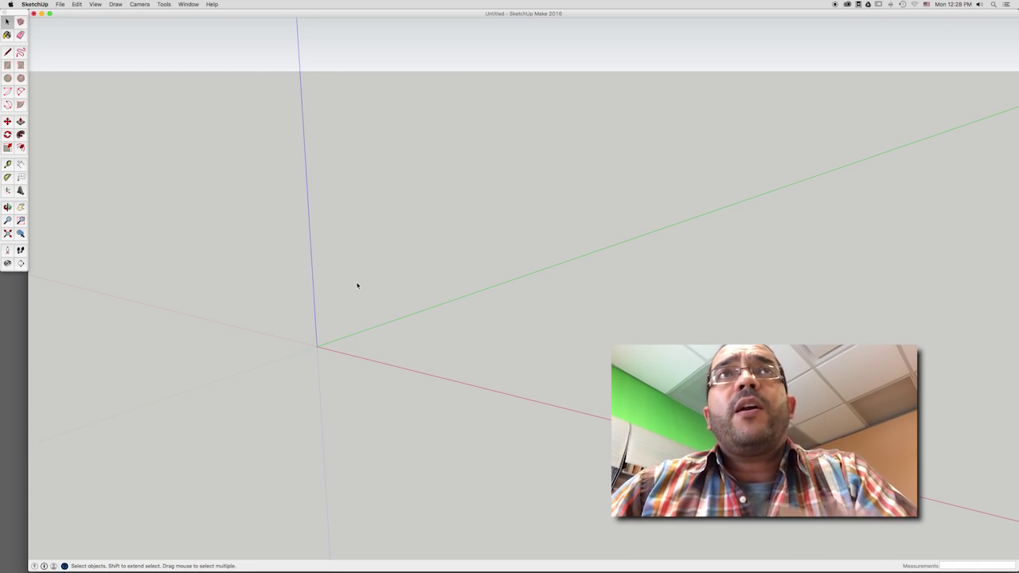
pyautogui.press('o')
pyautogui.moveTo(394, 332)
pyautogui.mouseDown()
pyautogui.moveTo(525, 275)
pyautogui.moveTo(601, 377)
pyautogui.moveTo(225, 335)
pyautogui.moveTo(212, 310)
pyautogui.moveTo(270, 352)
pyautogui.moveTo(295, 333)
pyautogui.moveTo(578, 310)
pyautogui.moveTo(478, 334)
pyautogui.moveTo(351, 332)
pyautogui.moveTo(337, 289)
pyautogui.moveTo(310, 382)
pyautogui.moveTo(502, 382)
pyautogui.moveTo(523, 298)
pyautogui.moveTo(475, 302)
pyautogui.moveTo(369, 341)
pyautogui.moveTo(380, 380)
pyautogui.moveTo(400, 387)
pyautogui.moveTo(414, 350)
pyautogui.moveTo(359, 336)
pyautogui.mouseUp()
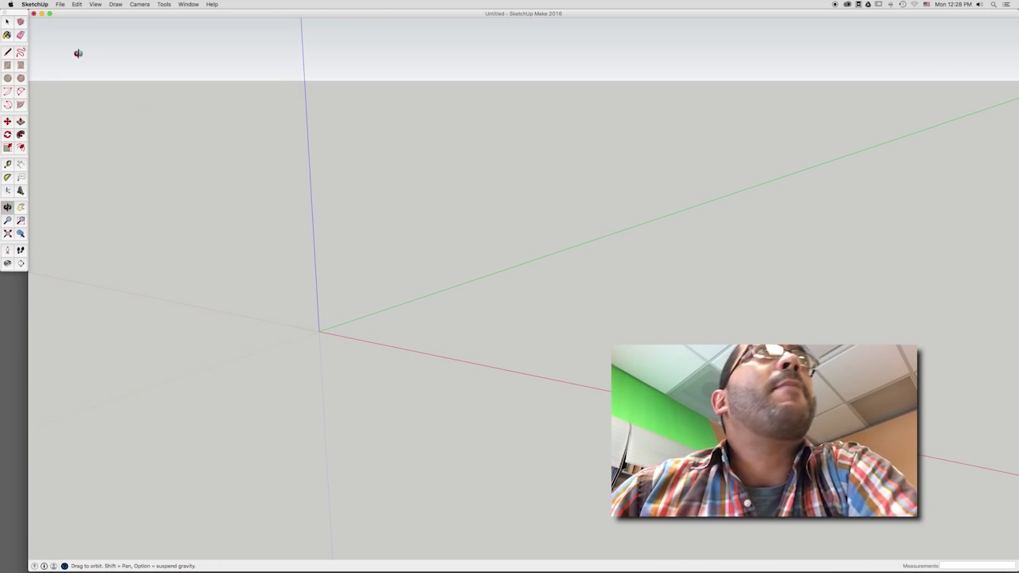
# Step: Detach the Large Tool Set palette and position it floating at the left of the canvas
pyautogui.moveTo(12, 16)
pyautogui.mouseDown()
pyautogui.moveTo(430, 164)
pyautogui.moveTo(485, 140)
pyautogui.moveTo(469, 111)
pyautogui.moveTo(481, 96)
pyautogui.mouseUp()
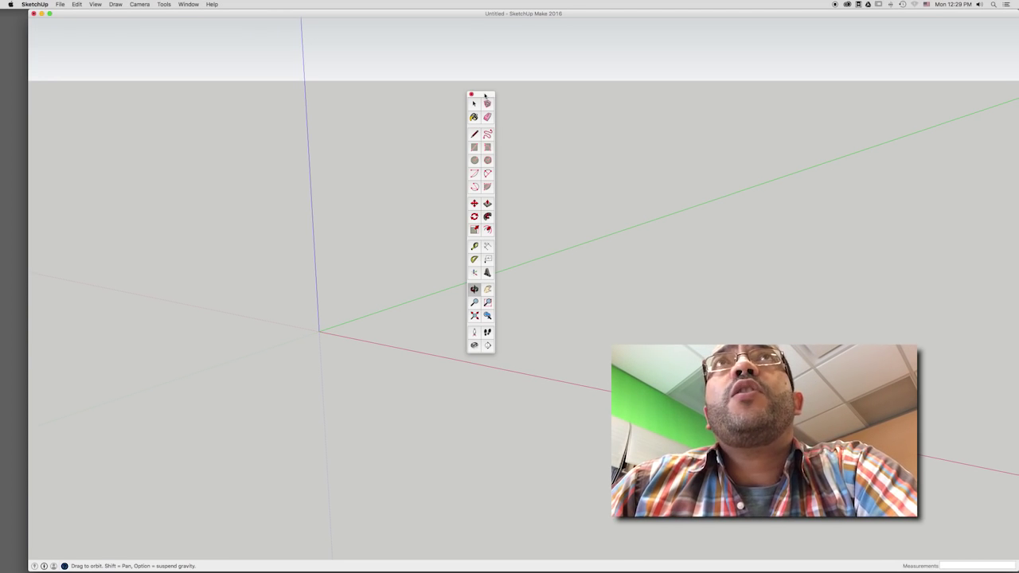
pyautogui.moveTo(484, 95)
pyautogui.mouseDown()
pyautogui.moveTo(466, 169)
pyautogui.moveTo(488, 152)
pyautogui.mouseUp()
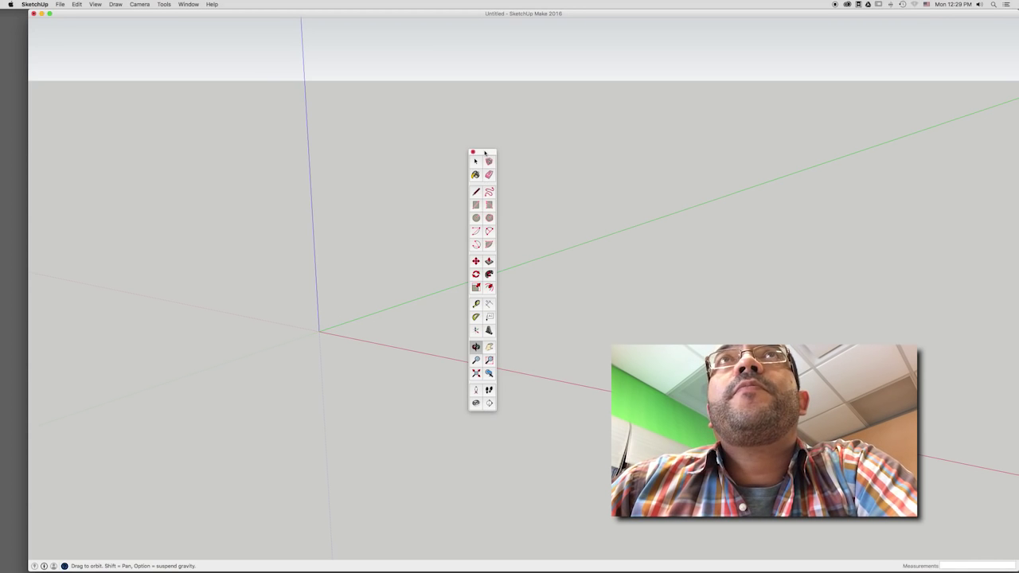
pyautogui.moveTo(484, 151); pyautogui.dragTo(459, 153)
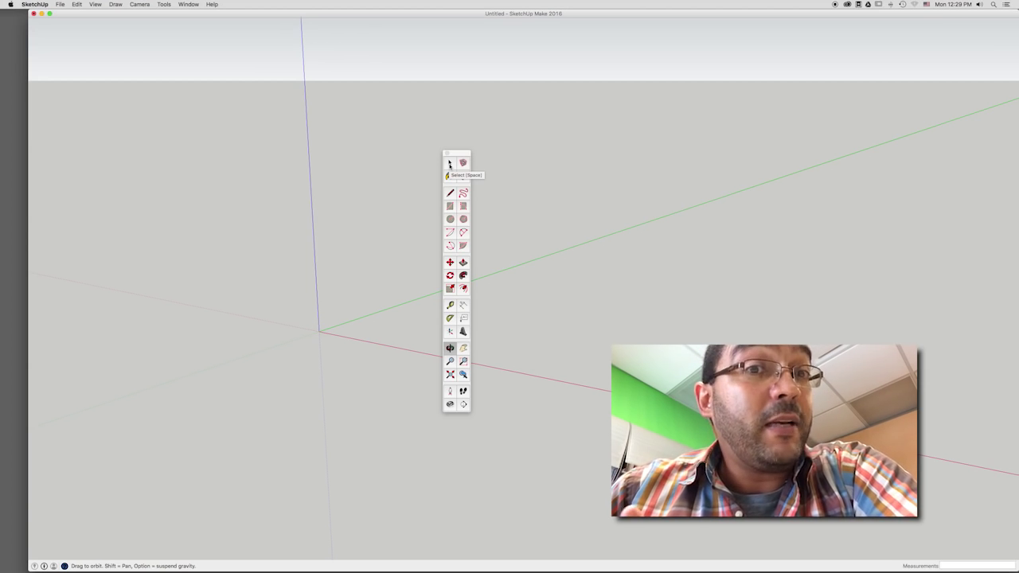
pyautogui.moveTo(456, 153); pyautogui.dragTo(247, 153)
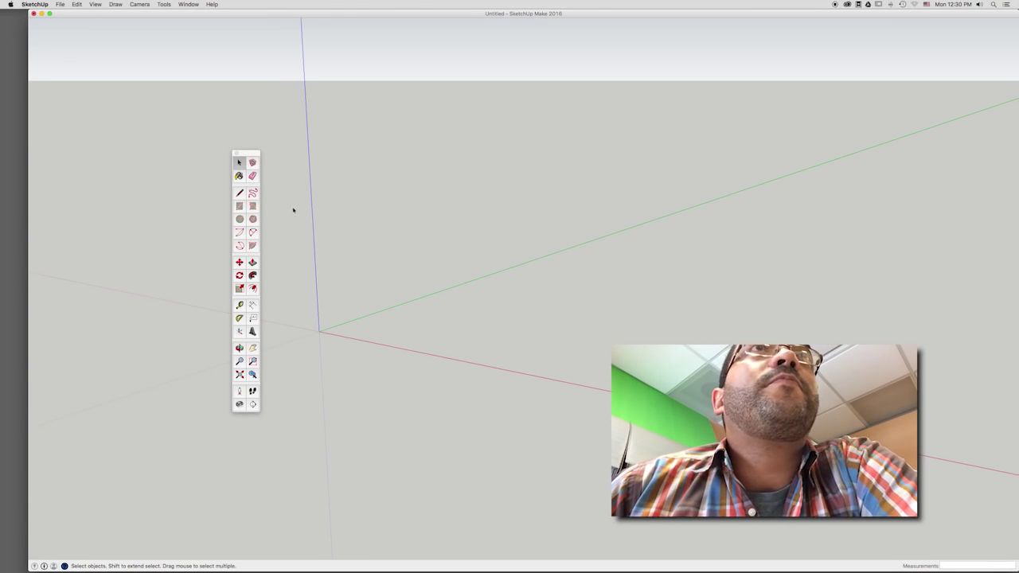
pyautogui.moveTo(246, 154); pyautogui.dragTo(246, 145)
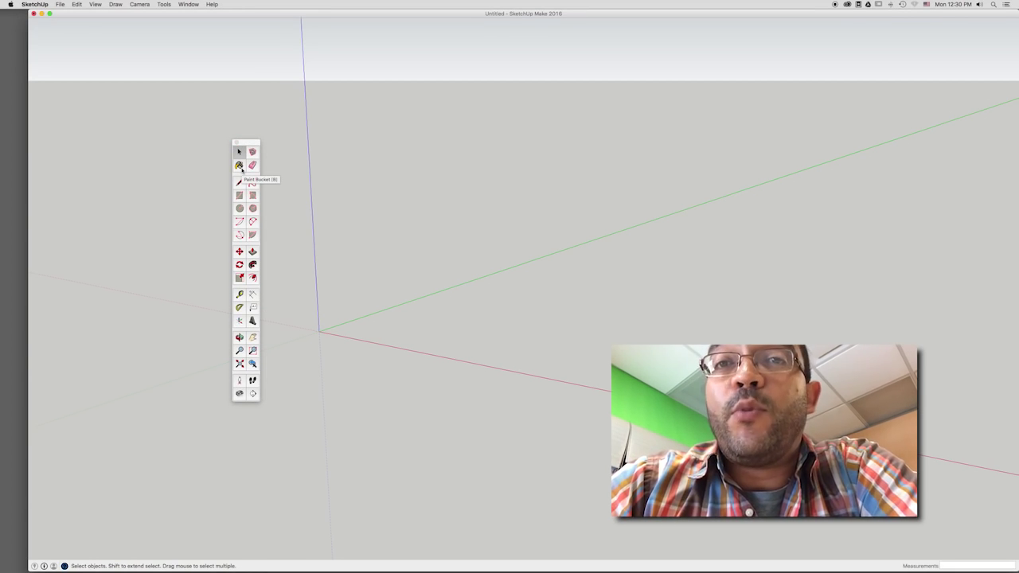
pyautogui.click(239, 164)
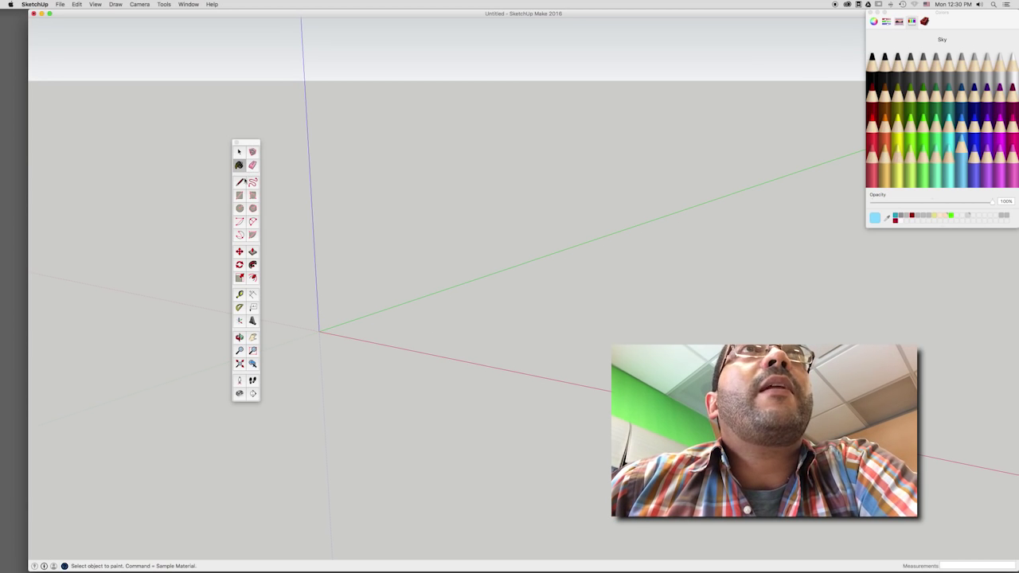
# Step: Pick the Line tool to start drawing edges from the axes origin
pyautogui.click(241, 184)
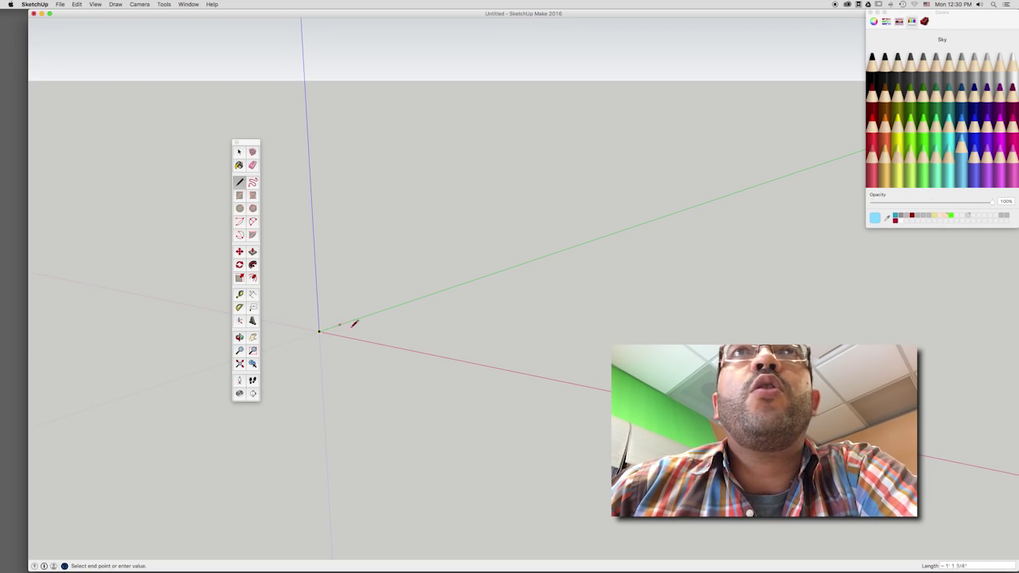
# Step: Draw four edges from the origin and close them back at the origin into a flat face
pyautogui.click(493, 274)
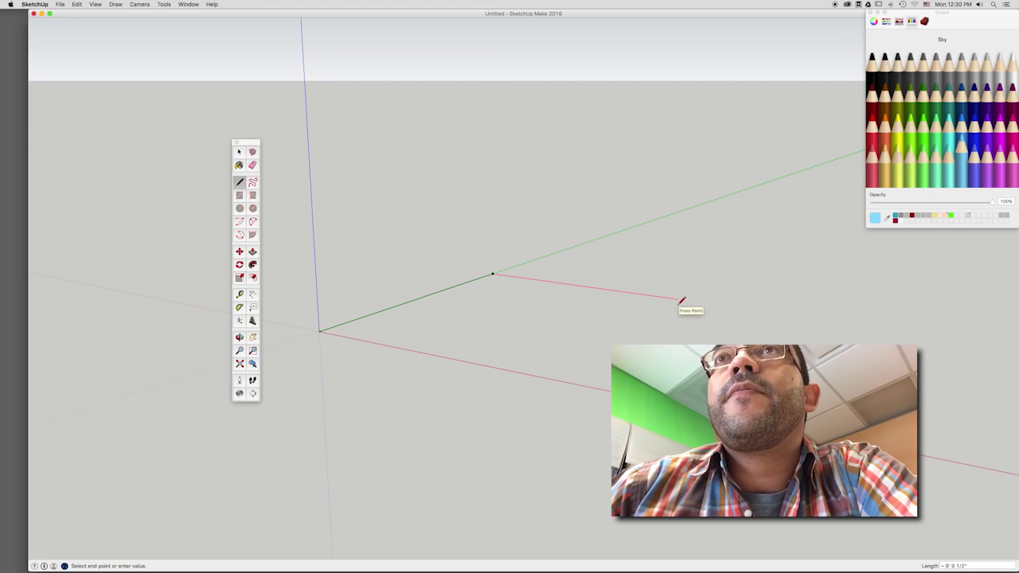
pyautogui.click(678, 299)
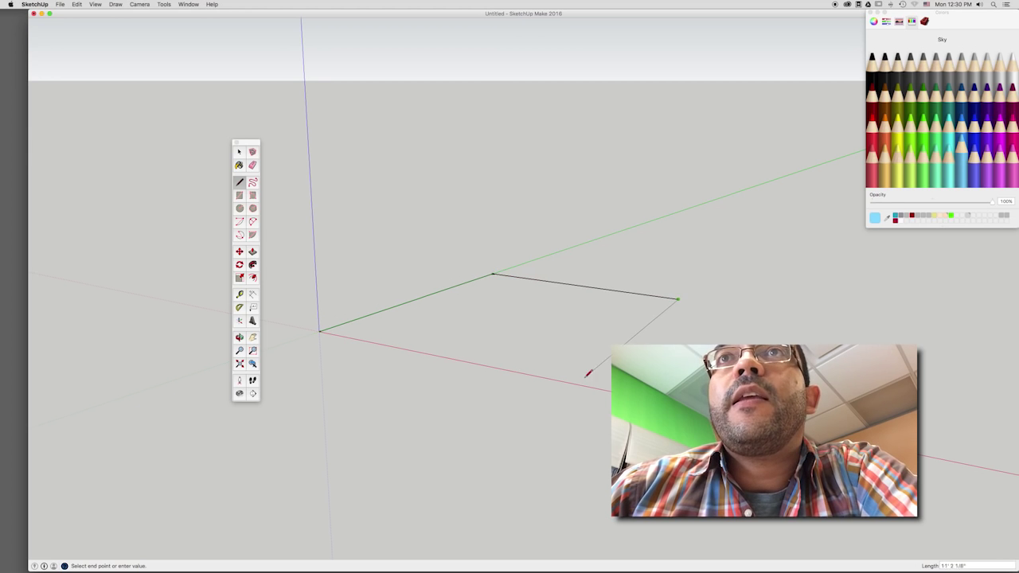
pyautogui.click(540, 376)
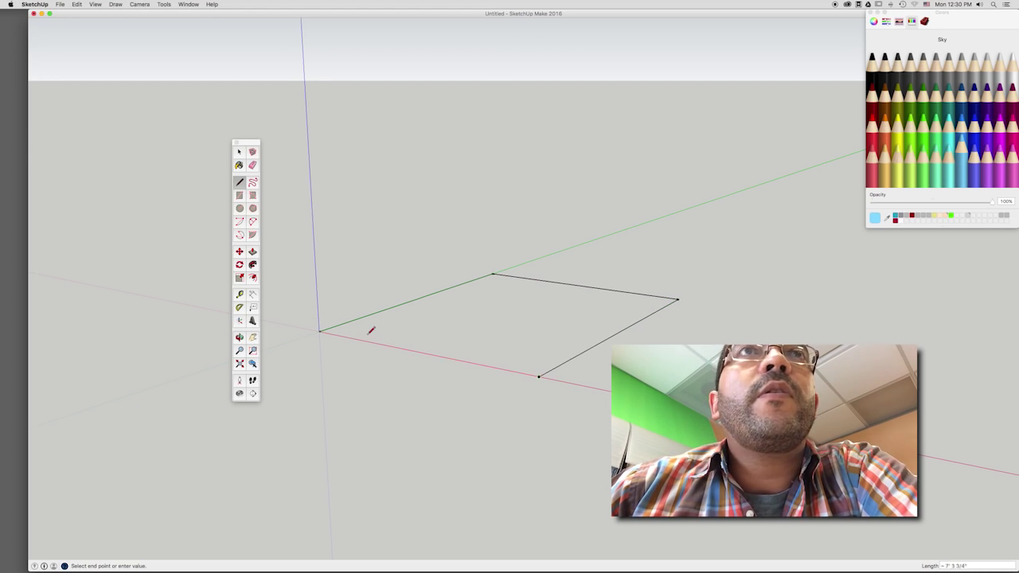
pyautogui.click(321, 330)
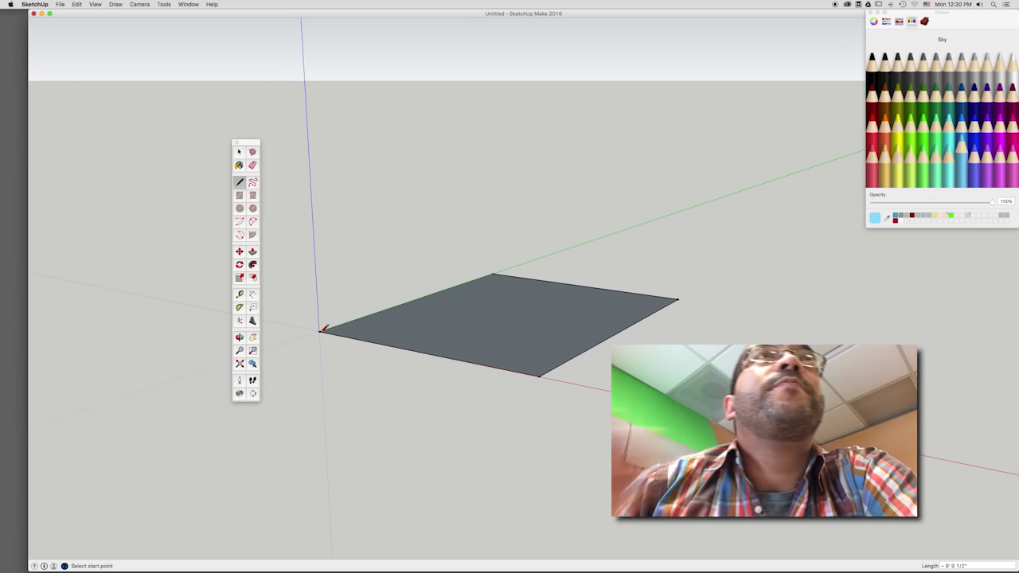
# Step: Draw a second rectangle on the ground to the right of the first face
pyautogui.click(240, 196)
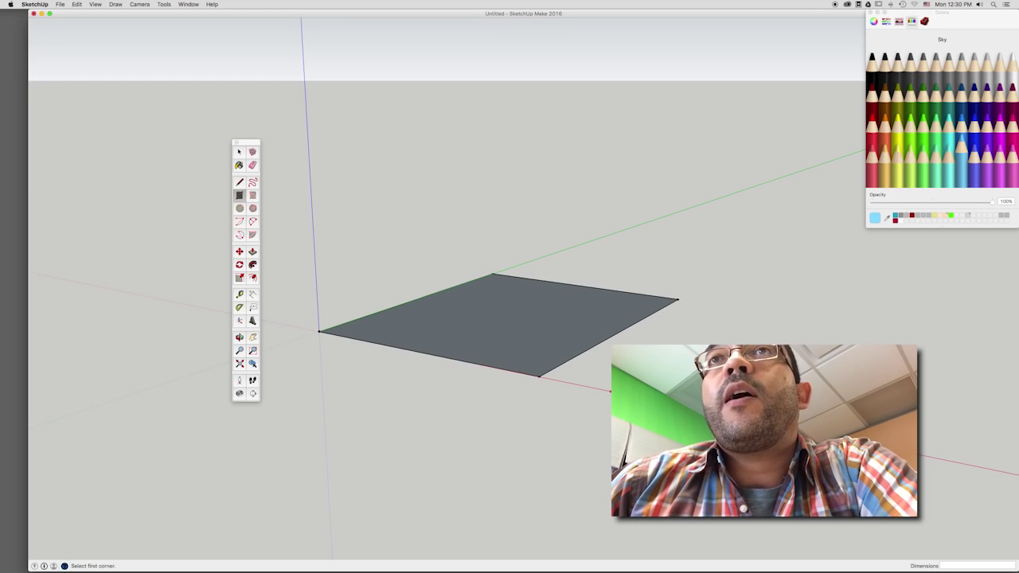
pyautogui.click(585, 385)
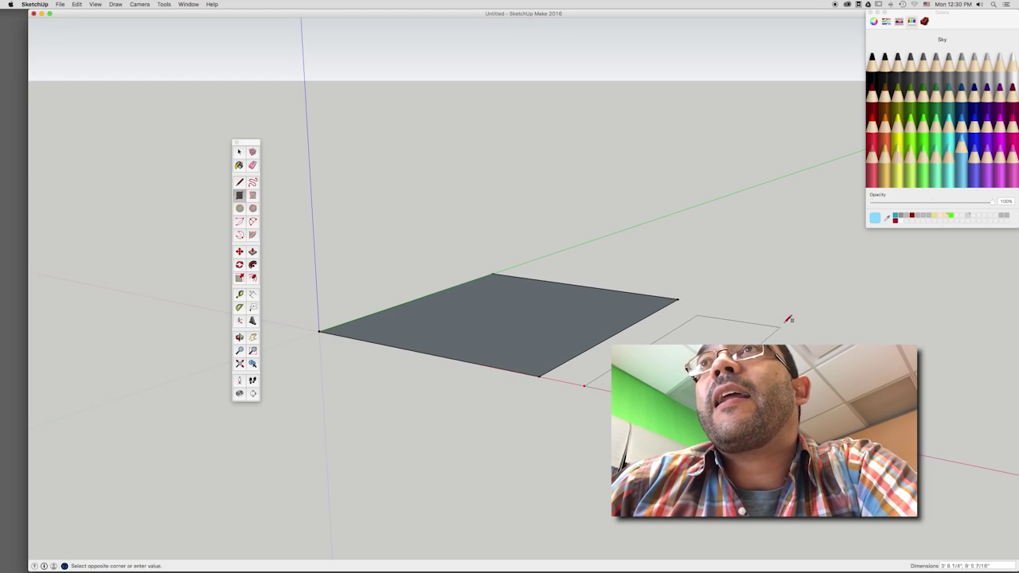
pyautogui.click(825, 324)
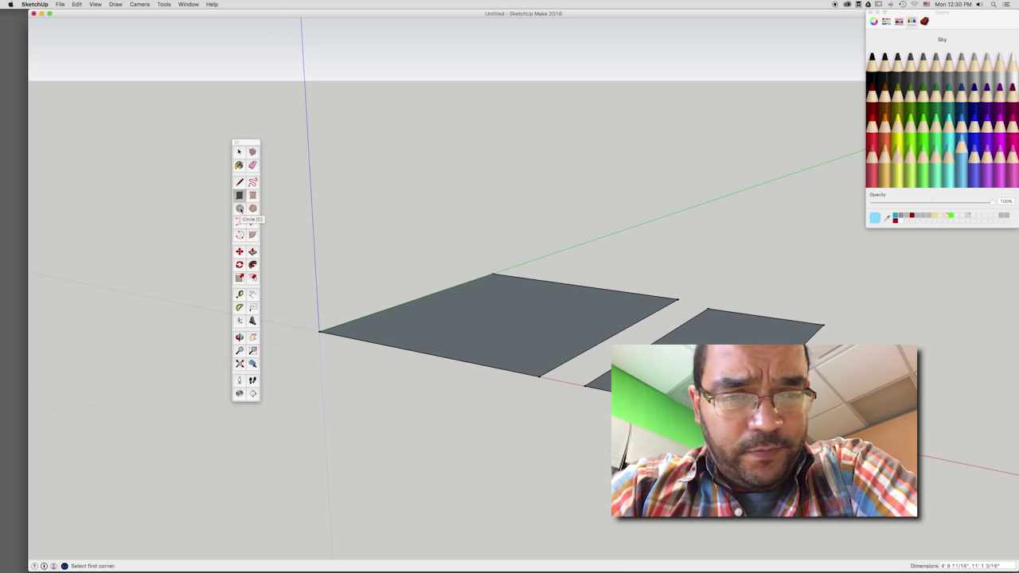
pyautogui.click(241, 208)
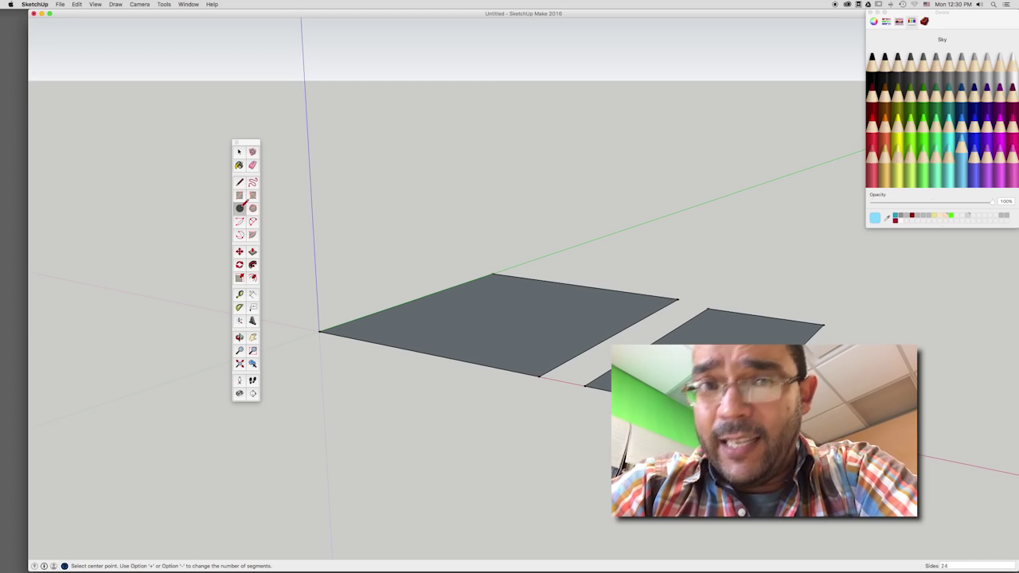
# Step: Draw two side-by-side circles behind the rectangles and a third circle centred on the origin
pyautogui.click(665, 277)
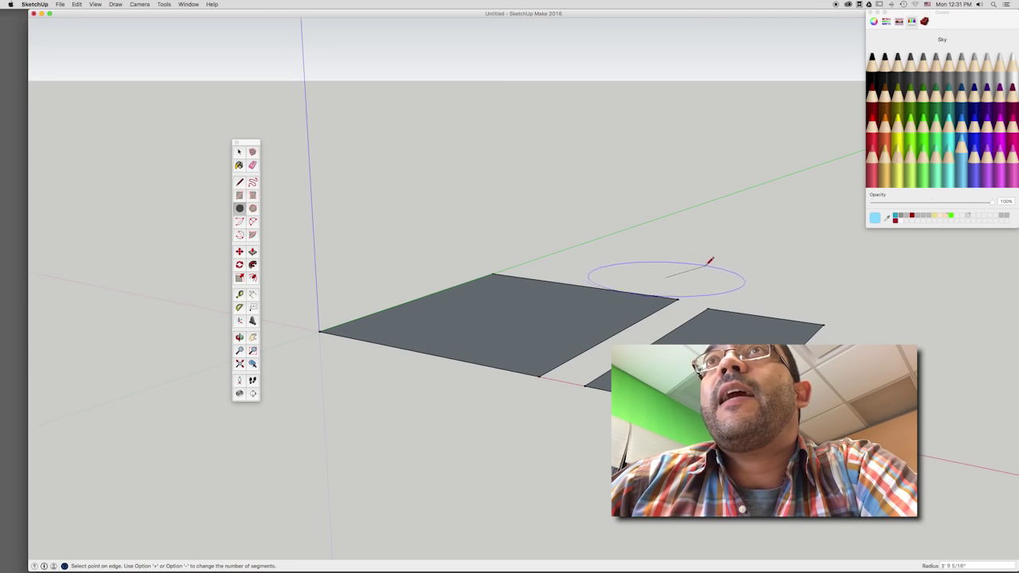
pyautogui.click(698, 269)
pyautogui.click(755, 287)
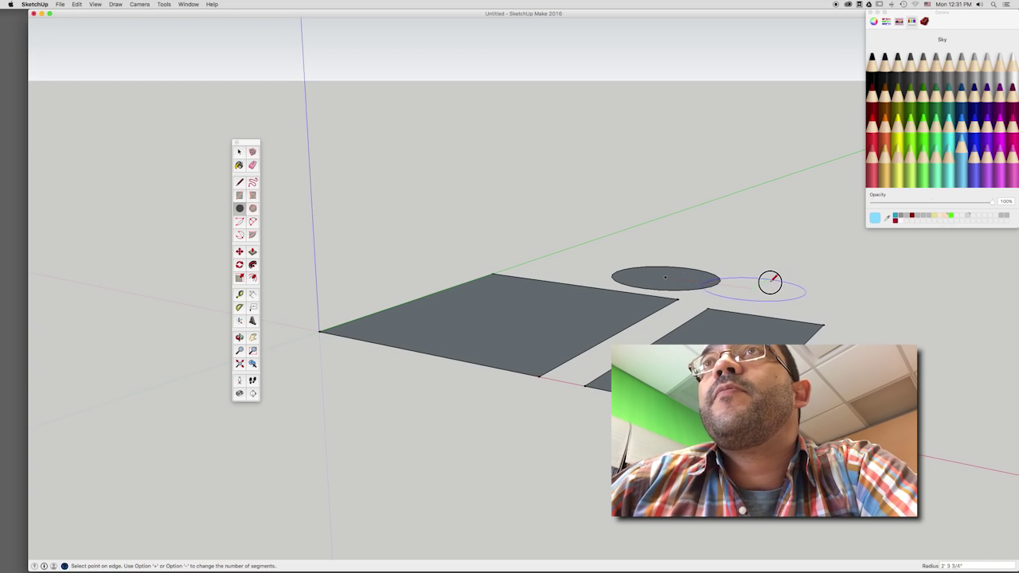
pyautogui.click(769, 280)
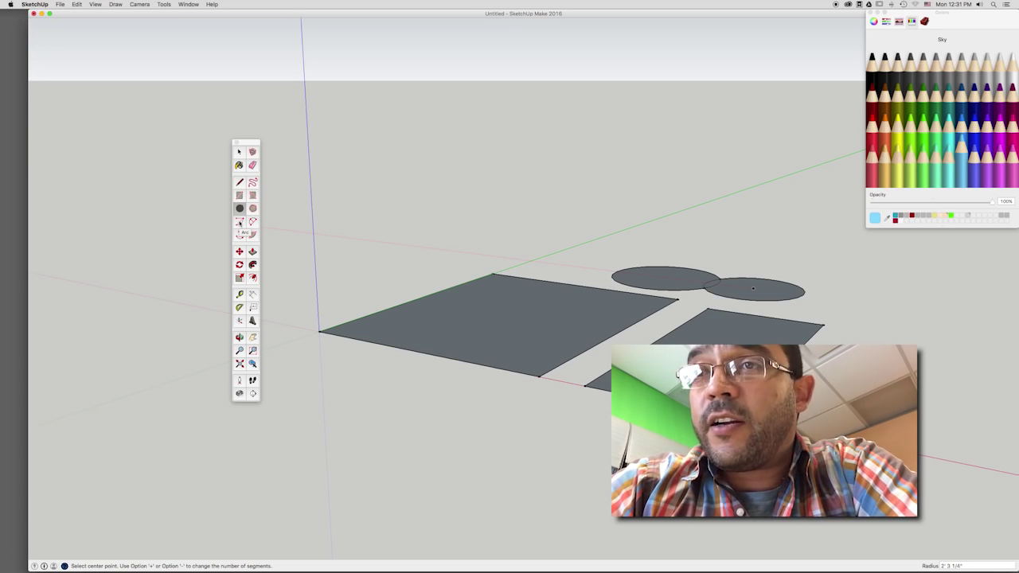
pyautogui.click(319, 330)
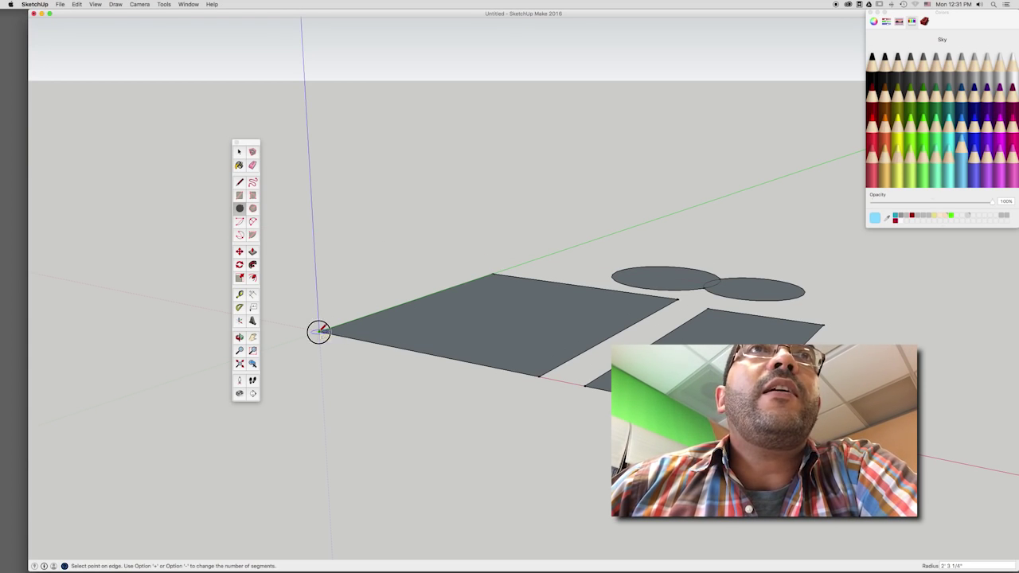
pyautogui.click(276, 345)
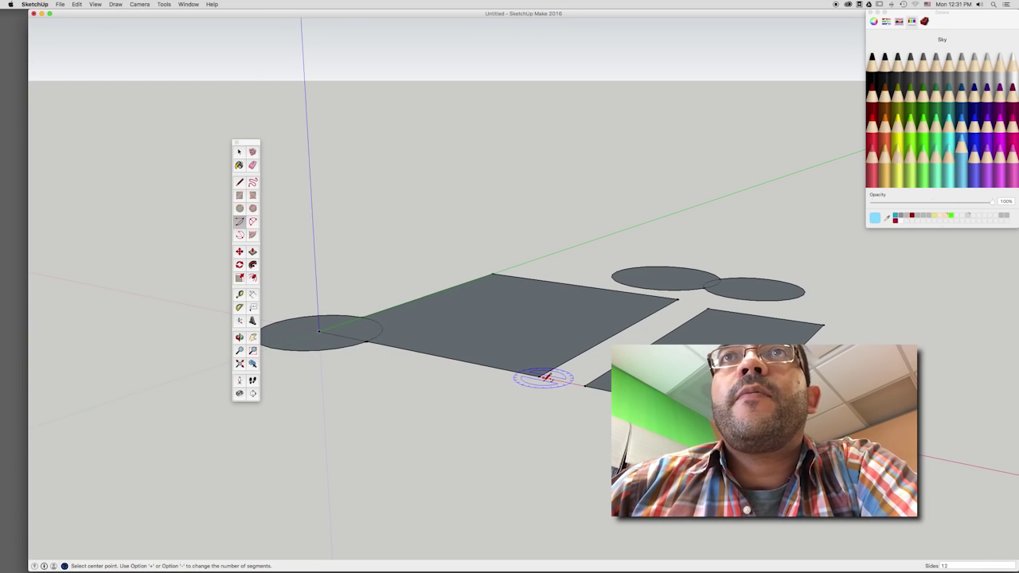
# Step: Draw a centre-point arc in front of the large rectangle
pyautogui.click(585, 385)
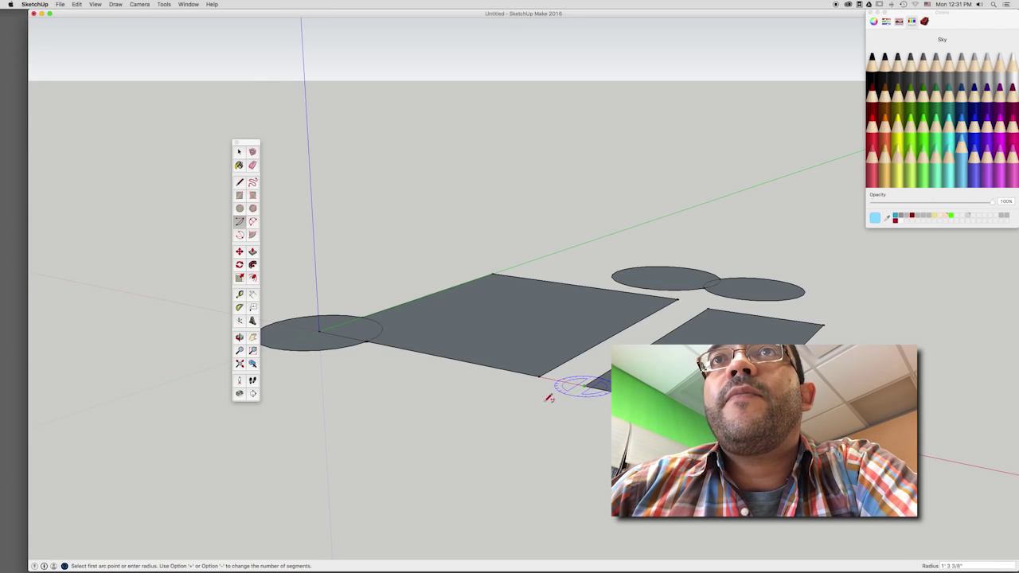
pyautogui.click(515, 429)
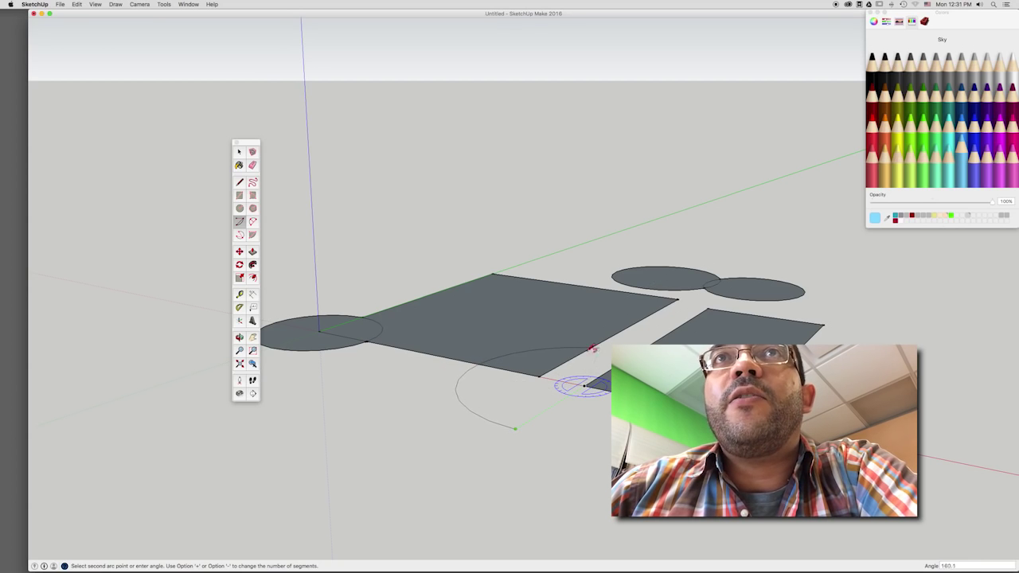
pyautogui.click(481, 368)
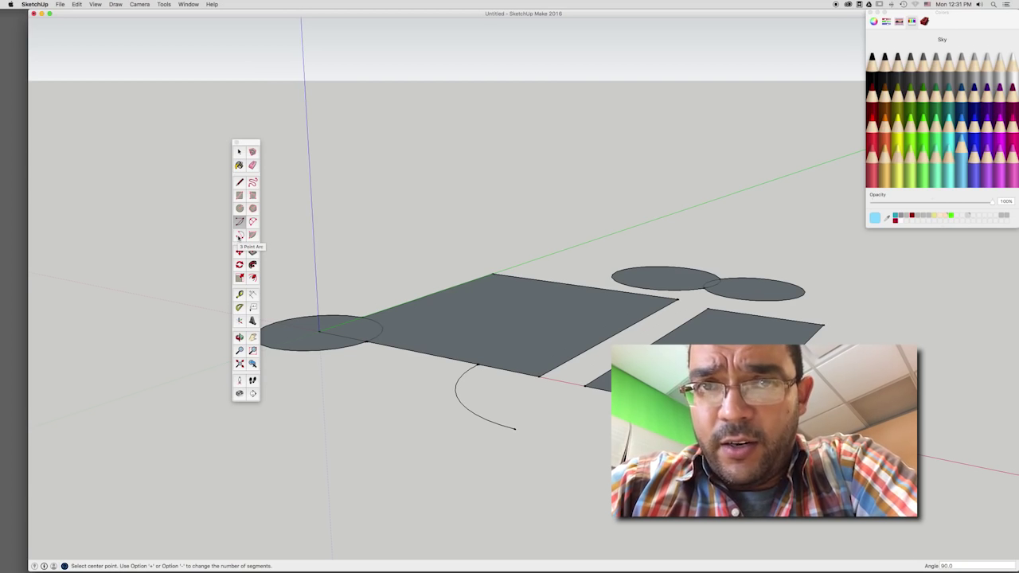
# Step: Draw a second arc with the 3 Point Arc tool, ending at the first arc's start
pyautogui.click(240, 235)
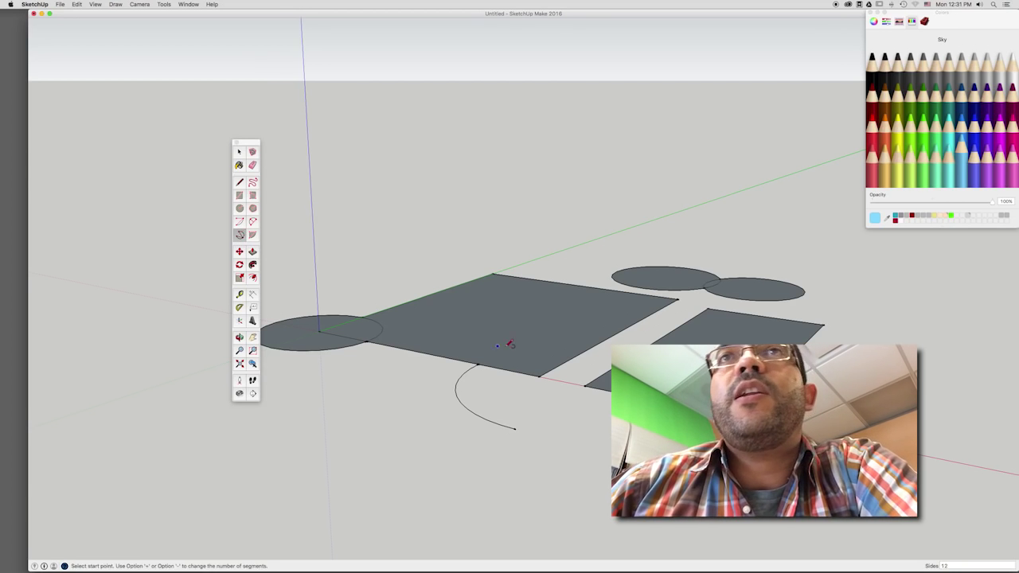
pyautogui.click(685, 373)
pyautogui.click(683, 377)
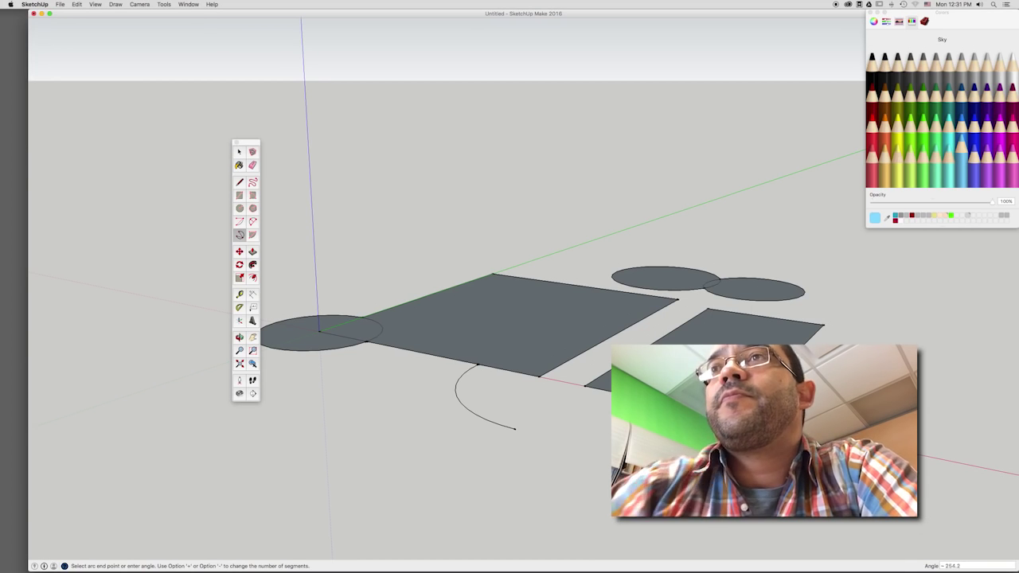
pyautogui.click(515, 428)
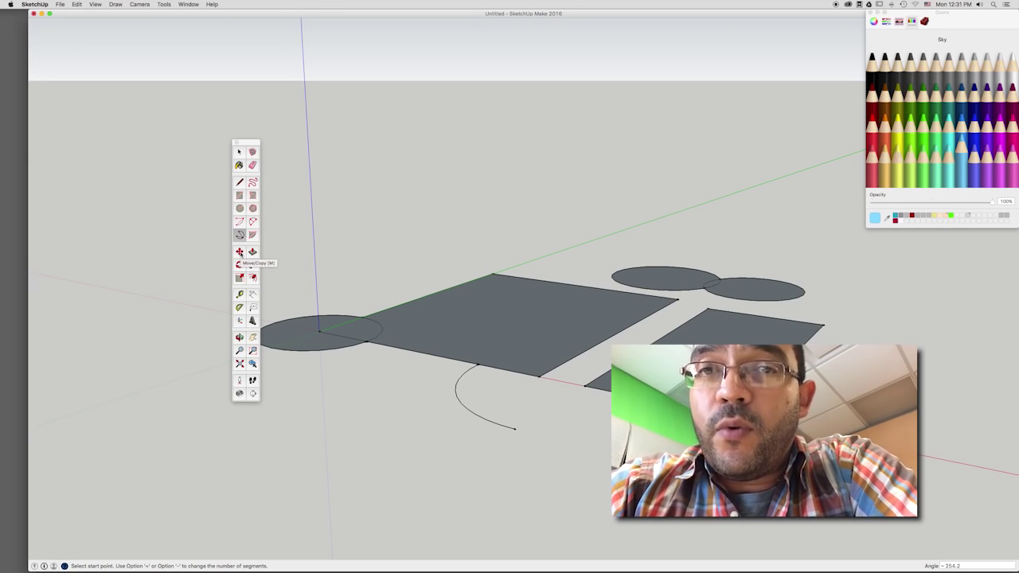
pyautogui.click(239, 252)
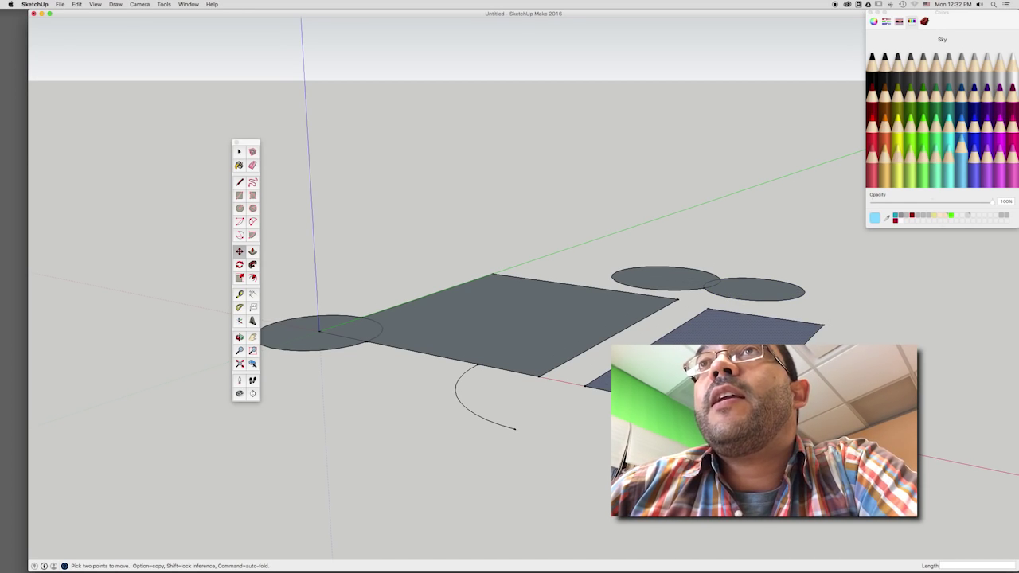
# Step: Move the smaller rectangle, then rotate it 39.5° about its corner so it overlaps the large one
pyautogui.click(717, 338)
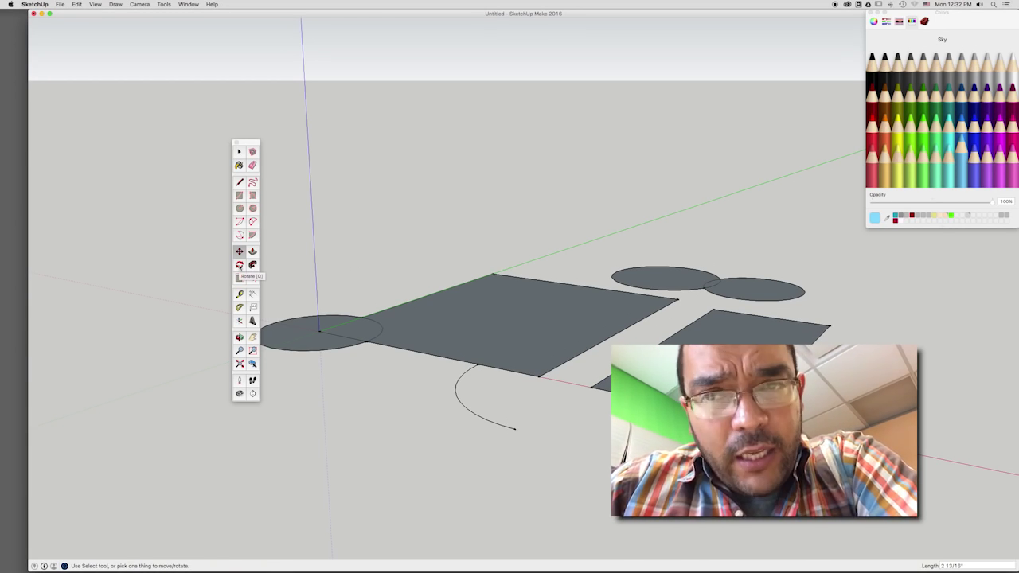
pyautogui.click(238, 265)
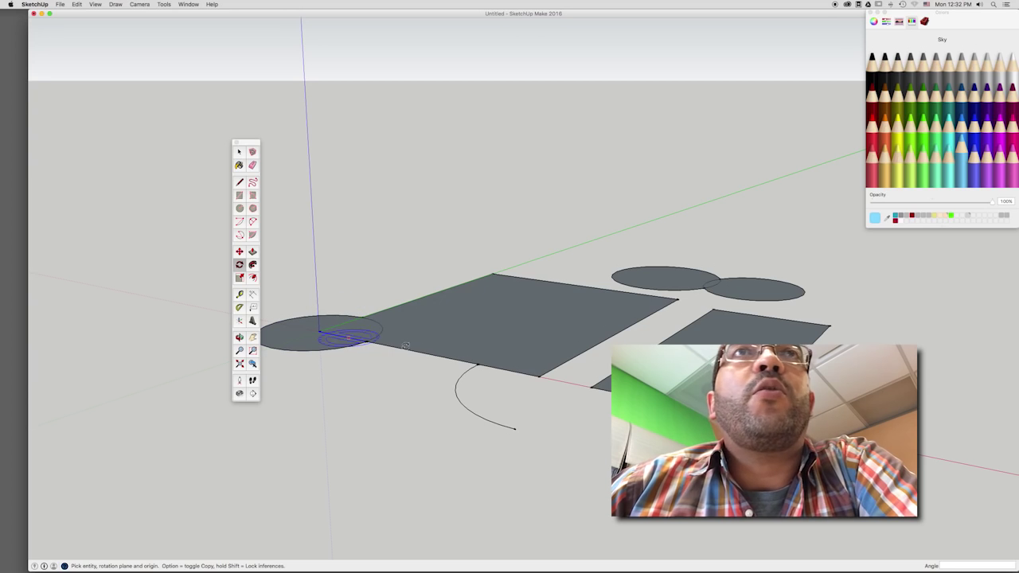
pyautogui.click(591, 386)
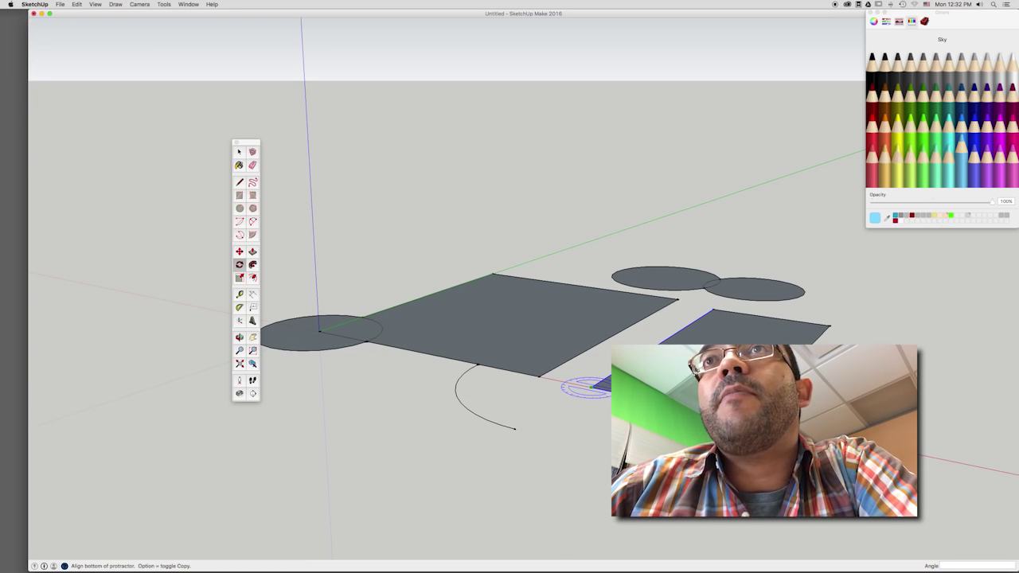
pyautogui.click(713, 310)
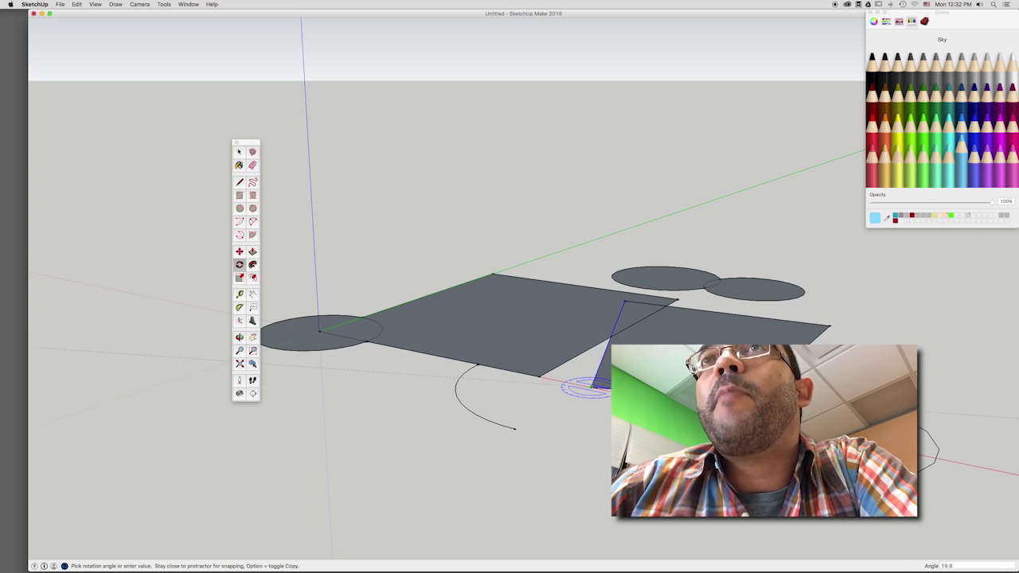
pyautogui.click(716, 374)
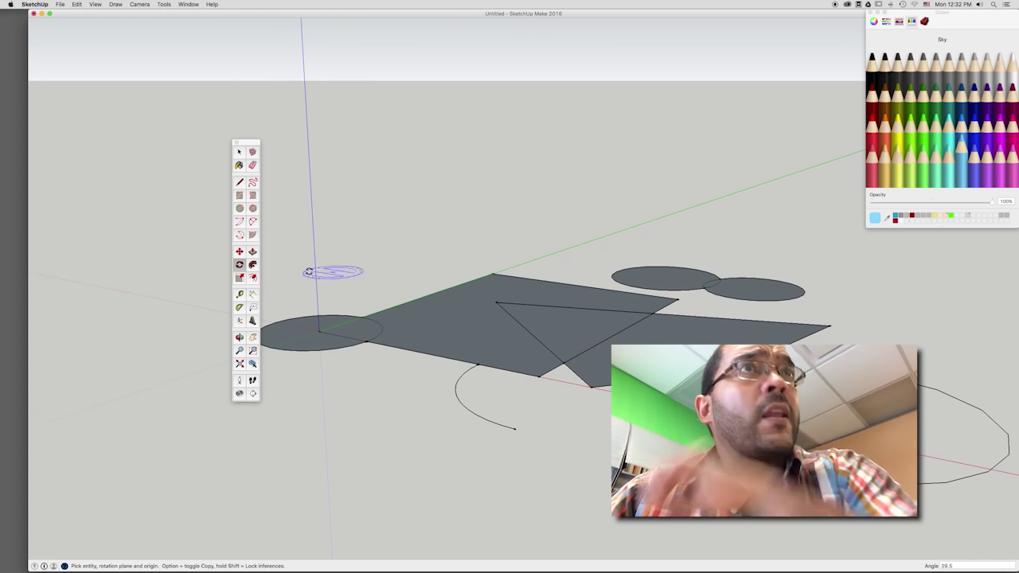
pyautogui.click(238, 279)
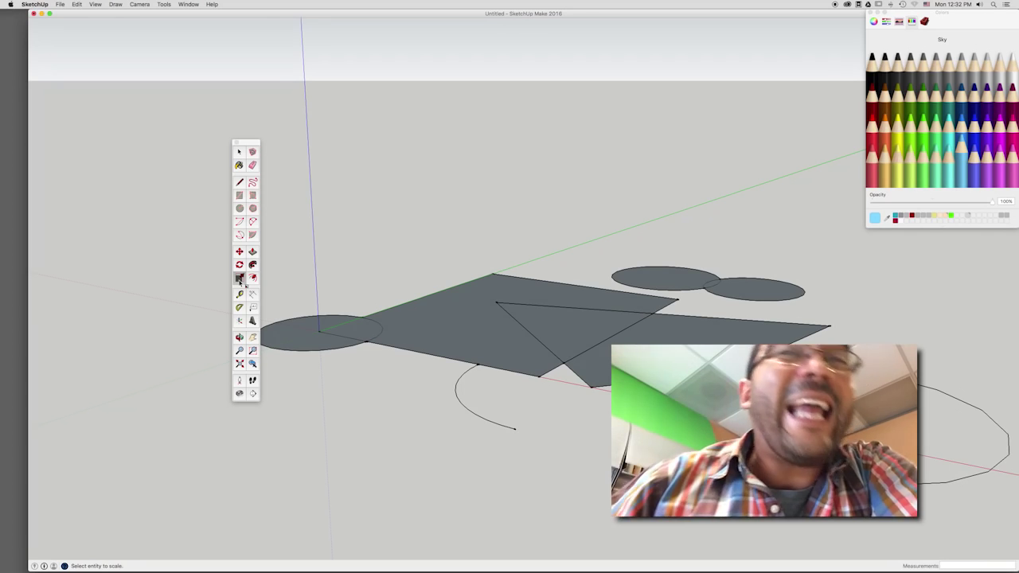
# Step: Scale the rectangle down to 0.50 along red and 0.70 along green
pyautogui.click(467, 317)
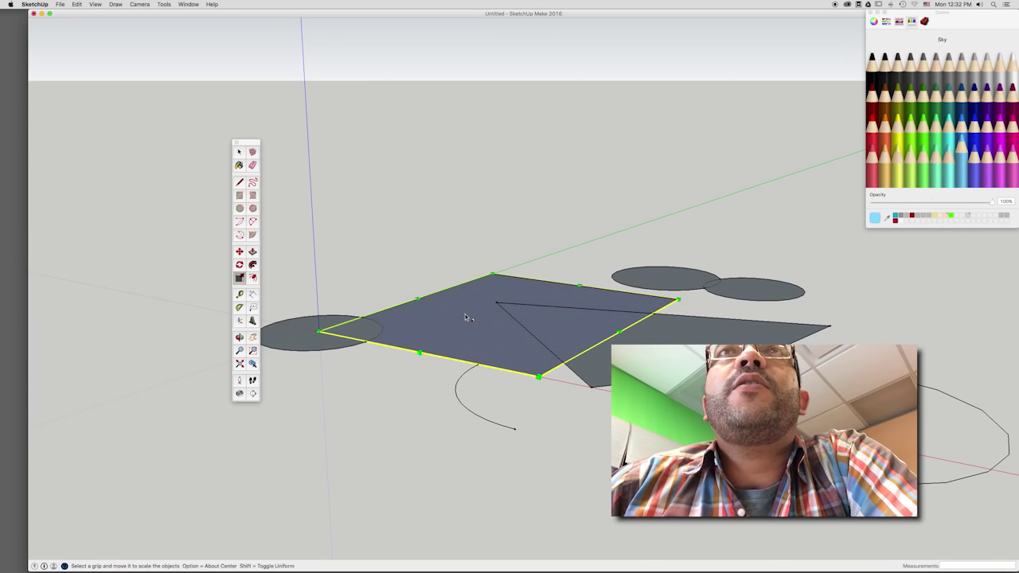
pyautogui.moveTo(417, 299)
pyautogui.mouseDown()
pyautogui.moveTo(417, 280)
pyautogui.moveTo(568, 317)
pyautogui.mouseUp()
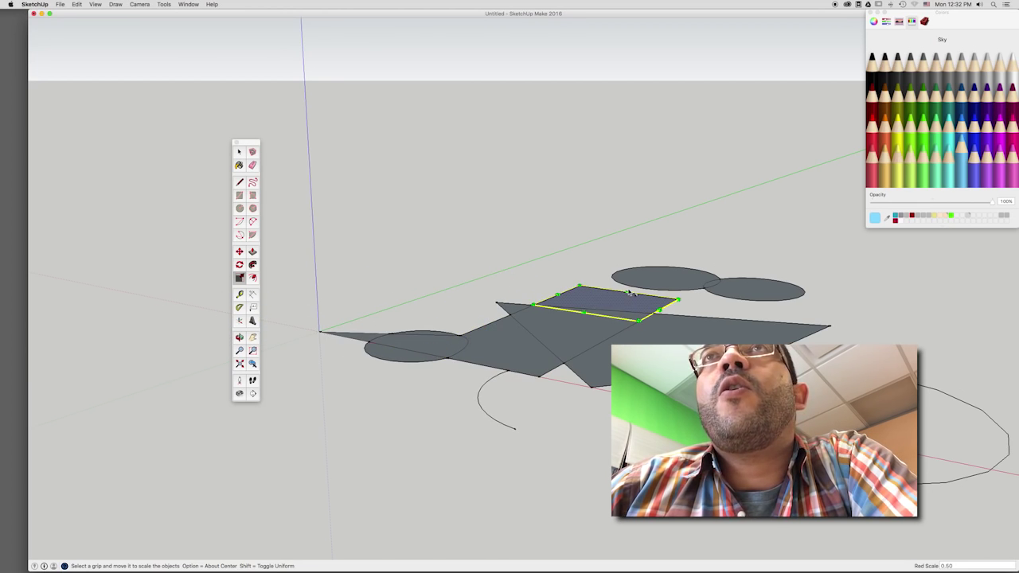
pyautogui.moveTo(627, 292); pyautogui.dragTo(623, 301)
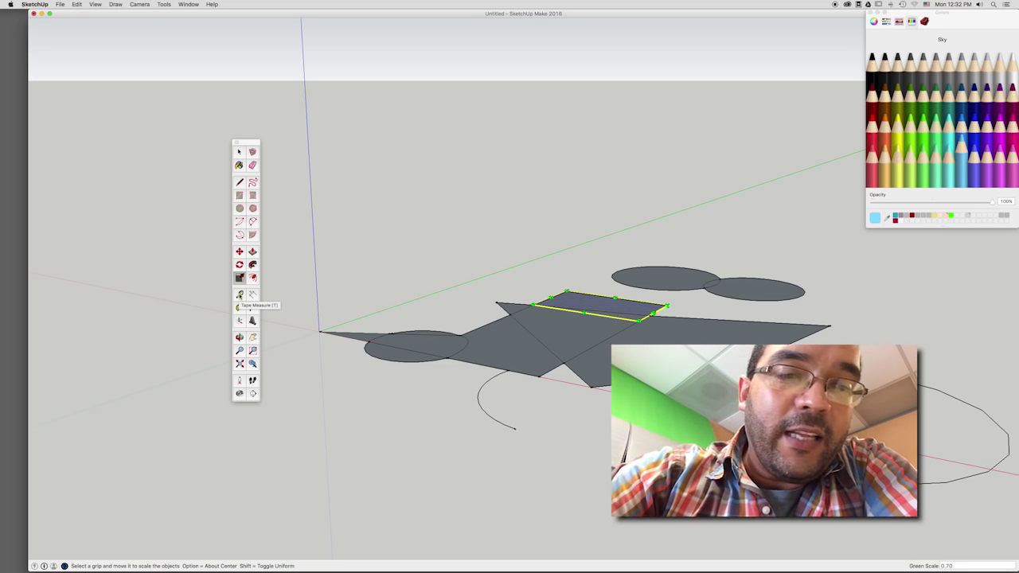
# Step: Add construction guides with the Tape Measure from the origin, green axis and blue axis
pyautogui.click(239, 294)
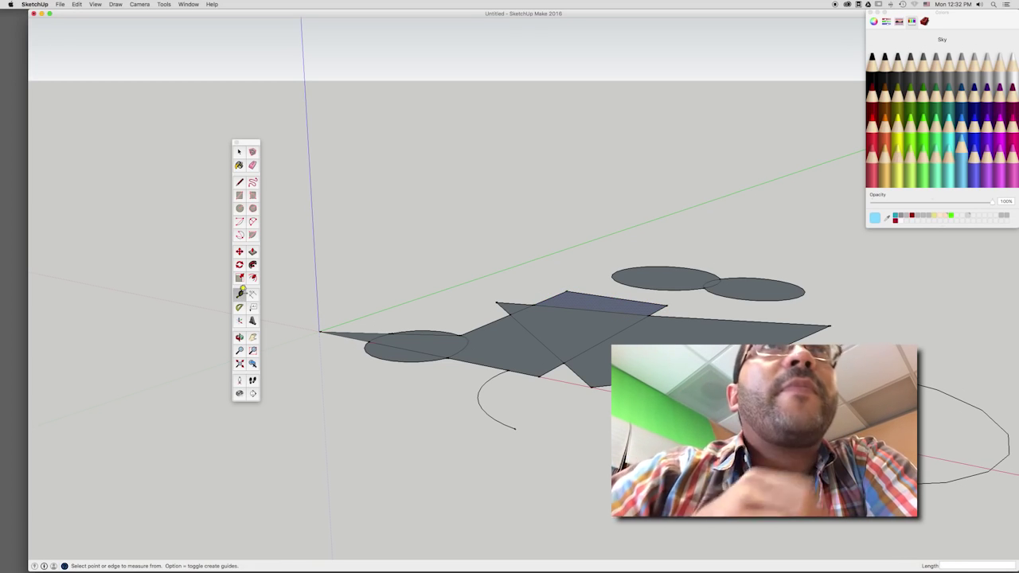
pyautogui.click(322, 327)
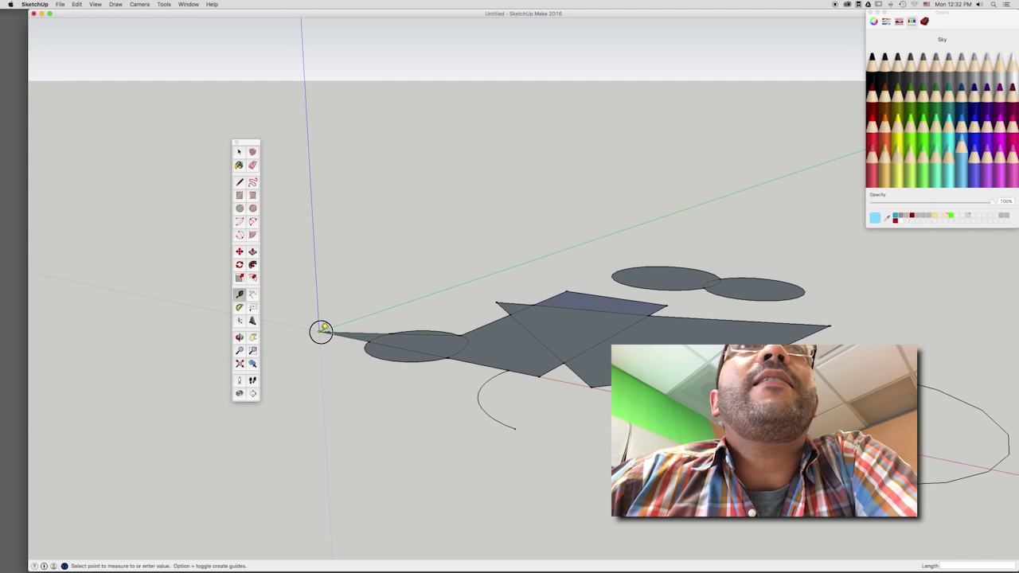
pyautogui.click(489, 271)
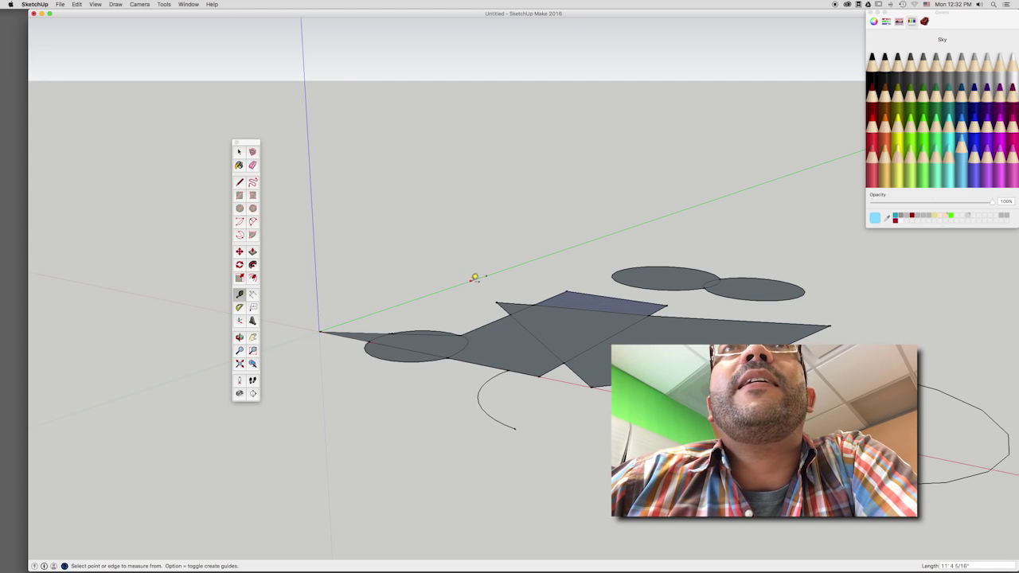
pyautogui.click(486, 275)
pyautogui.click(486, 170)
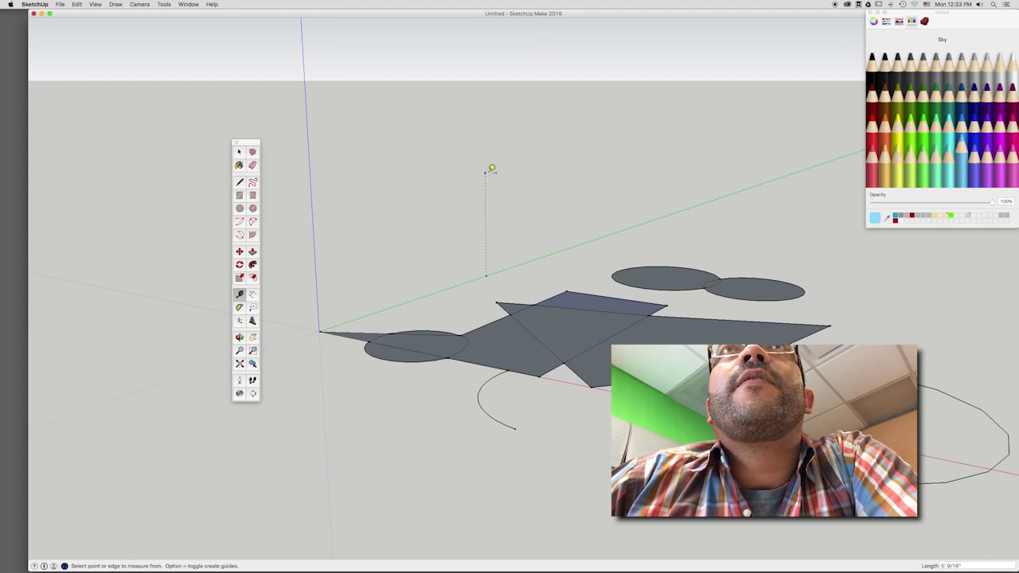
pyautogui.click(487, 171)
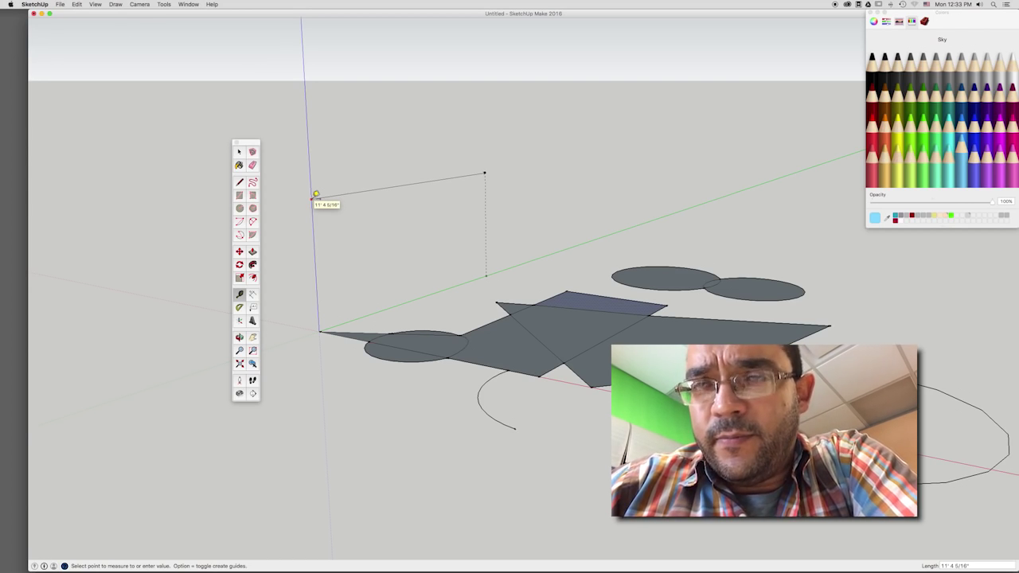
pyautogui.click(316, 196)
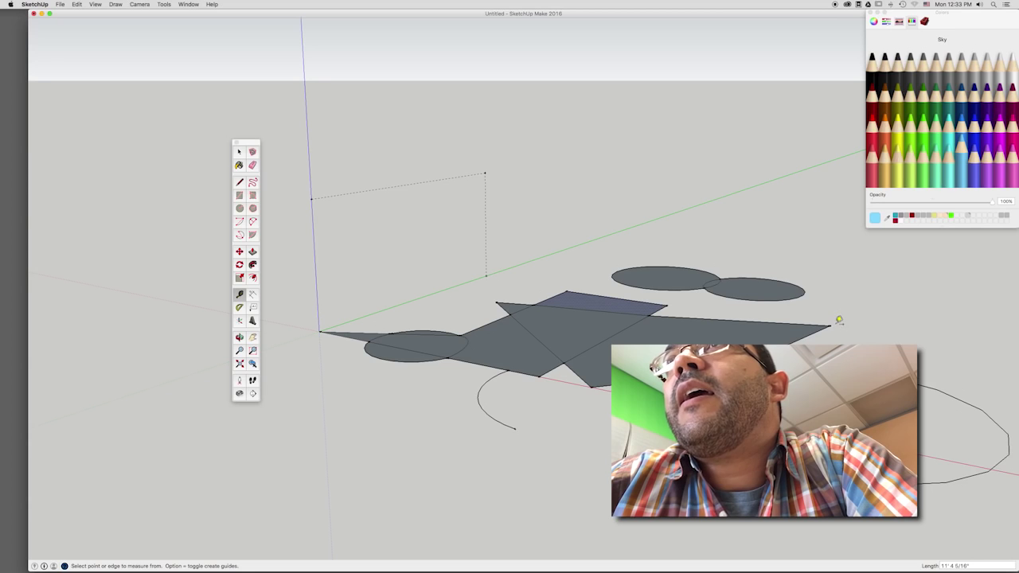
pyautogui.click(829, 326)
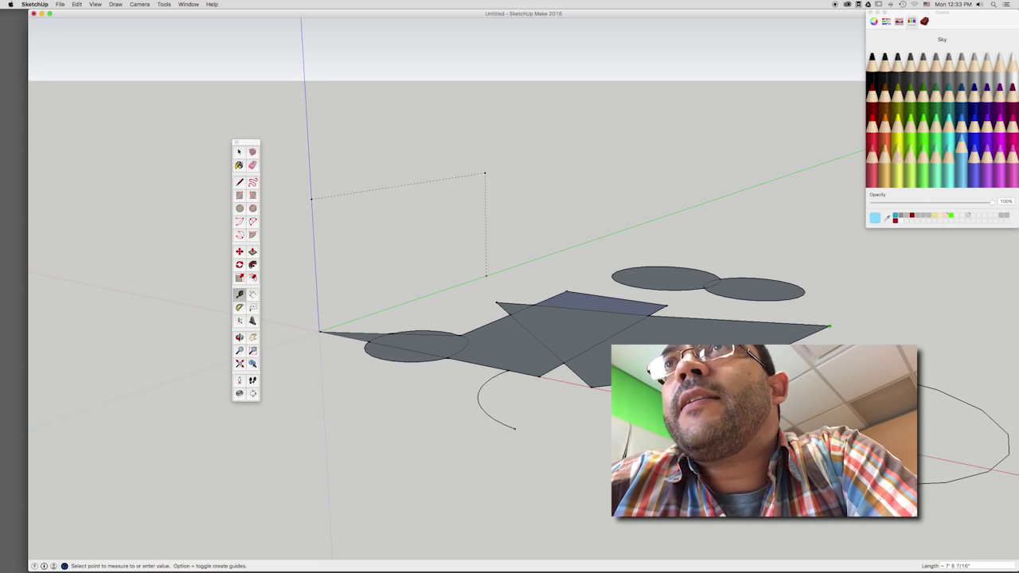
pyautogui.press('Escape')
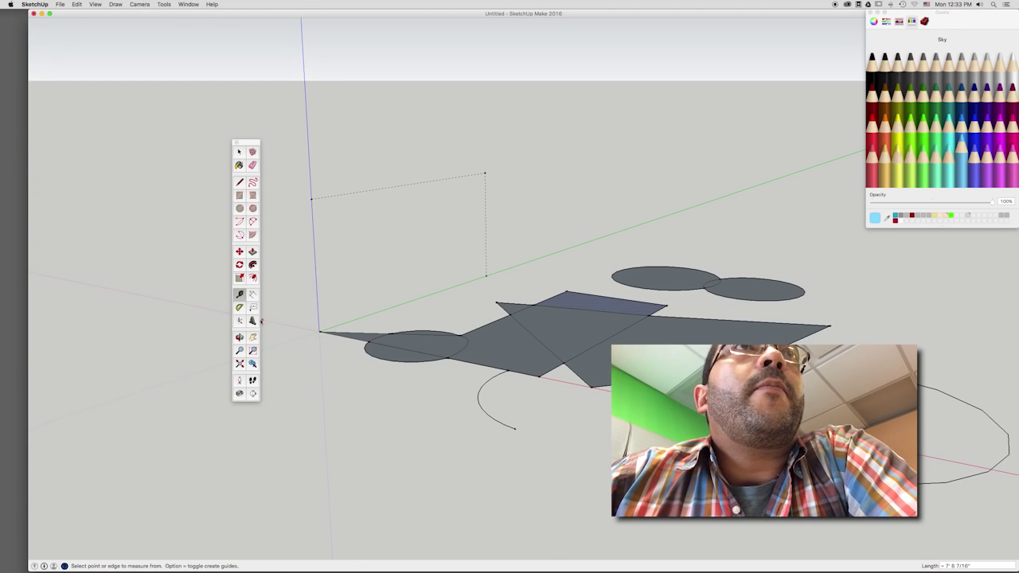
# Step: Place a 22.9° angled guide through the origin with the Protractor
pyautogui.click(238, 308)
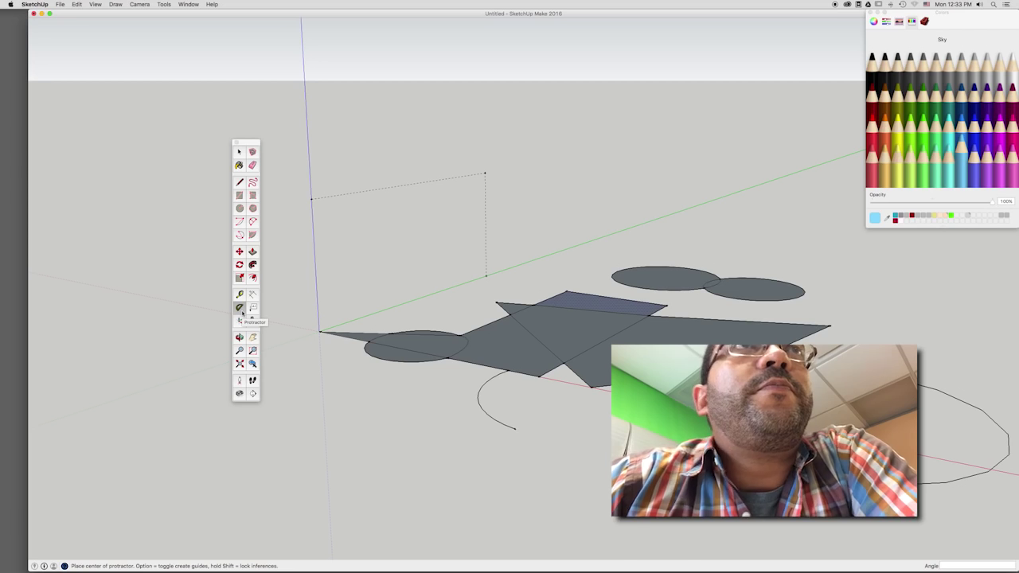
pyautogui.click(319, 331)
pyautogui.click(420, 299)
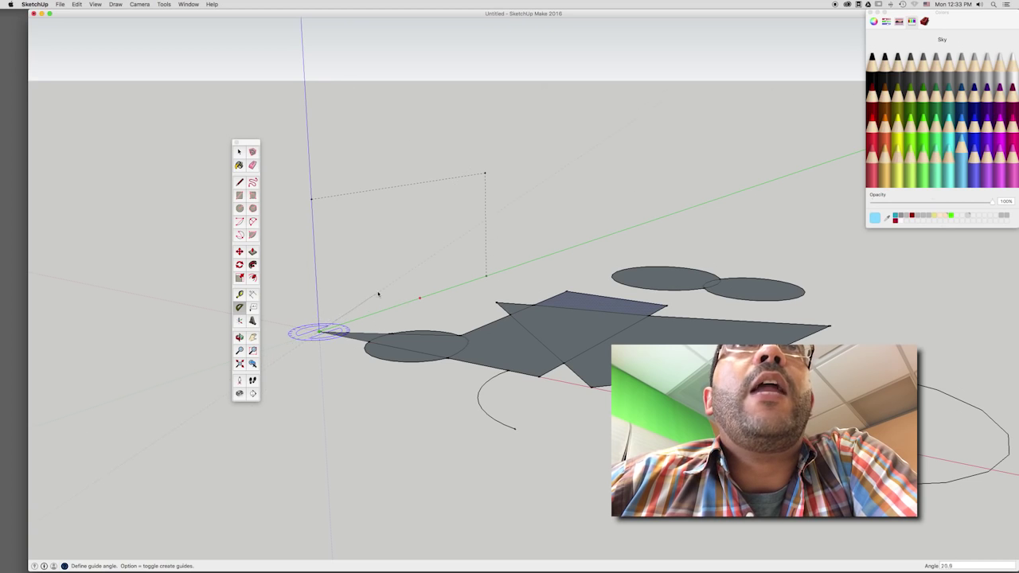
pyautogui.click(373, 296)
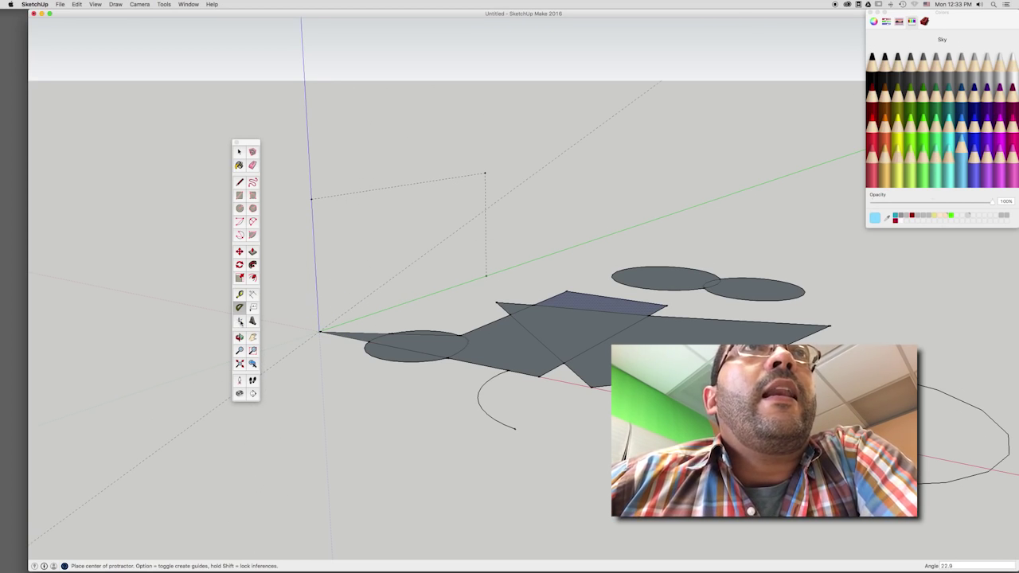
pyautogui.click(241, 321)
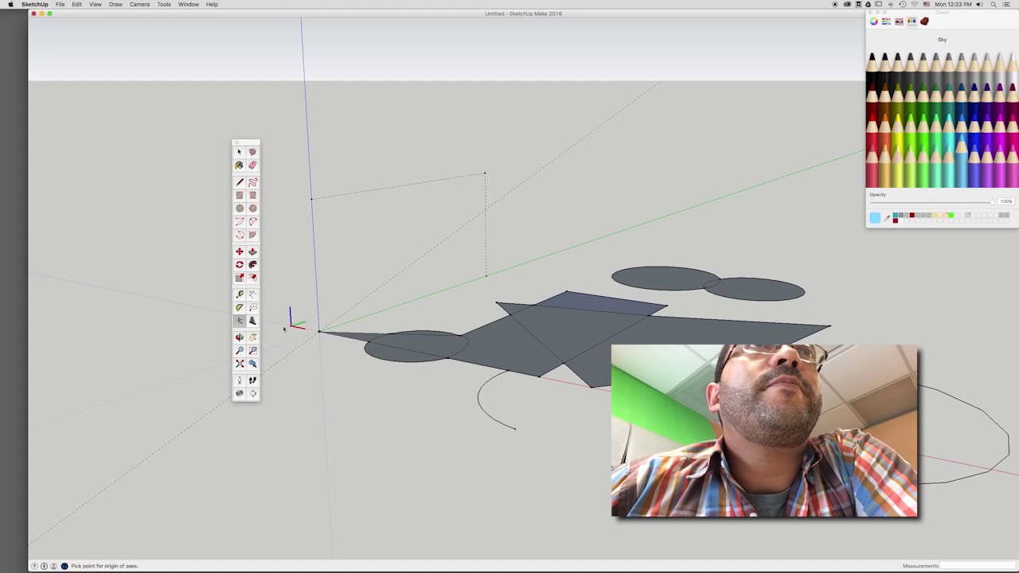
pyautogui.click(241, 338)
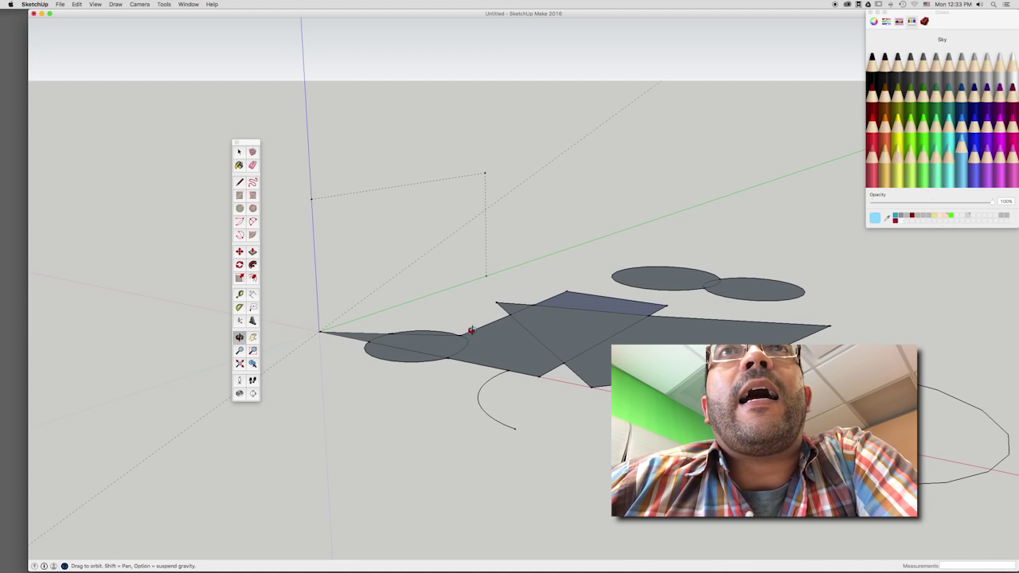
# Step: Orbit around the shapes and zoom in closer on them
pyautogui.moveTo(471, 329); pyautogui.dragTo(458, 437)
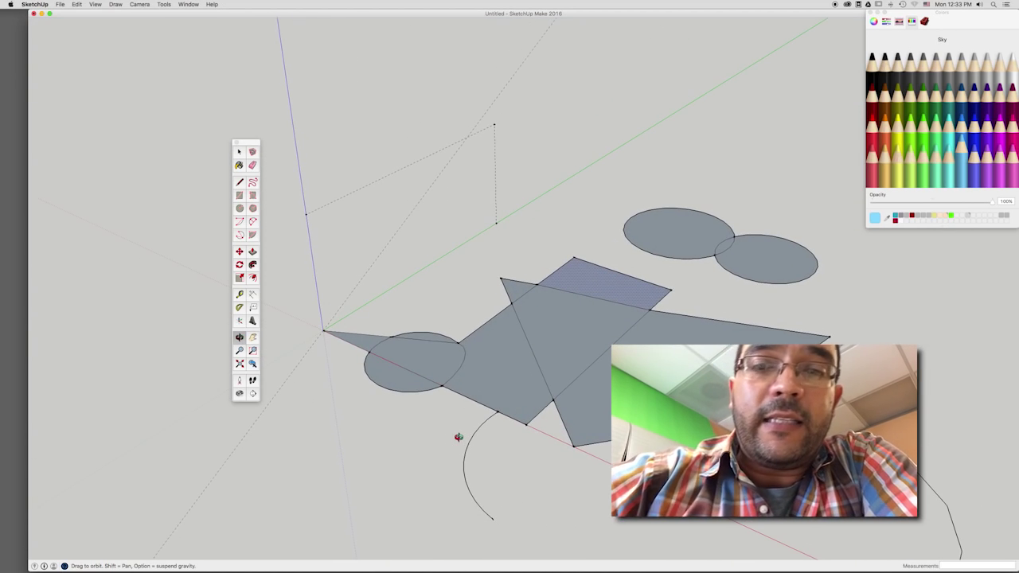
pyautogui.moveTo(507, 410)
pyautogui.mouseDown()
pyautogui.moveTo(614, 312)
pyautogui.moveTo(644, 318)
pyautogui.moveTo(575, 295)
pyautogui.moveTo(499, 367)
pyautogui.moveTo(407, 337)
pyautogui.moveTo(577, 347)
pyautogui.moveTo(453, 342)
pyautogui.moveTo(387, 379)
pyautogui.moveTo(496, 342)
pyautogui.moveTo(221, 339)
pyautogui.mouseUp()
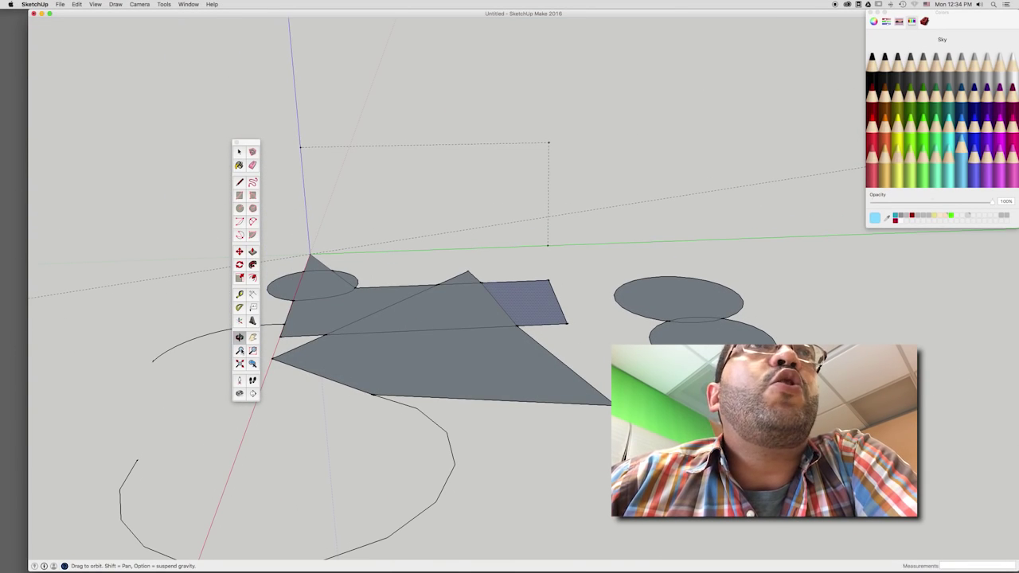
pyautogui.click(240, 350)
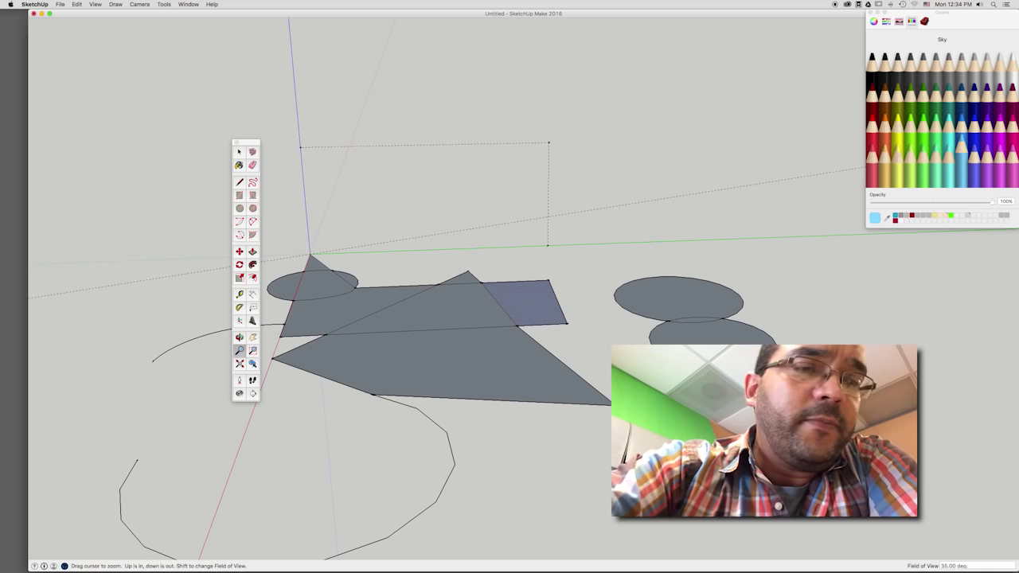
pyautogui.scroll(1, 502, 325)
pyautogui.scroll(2, 502, 324)
pyautogui.scroll(-2, 503, 325)
pyautogui.scroll(-1, 502, 325)
pyautogui.moveTo(503, 324)
pyautogui.mouseDown()
pyautogui.moveTo(546, 273)
pyautogui.moveTo(473, 386)
pyautogui.moveTo(512, 284)
pyautogui.moveTo(541, 270)
pyautogui.mouseUp()
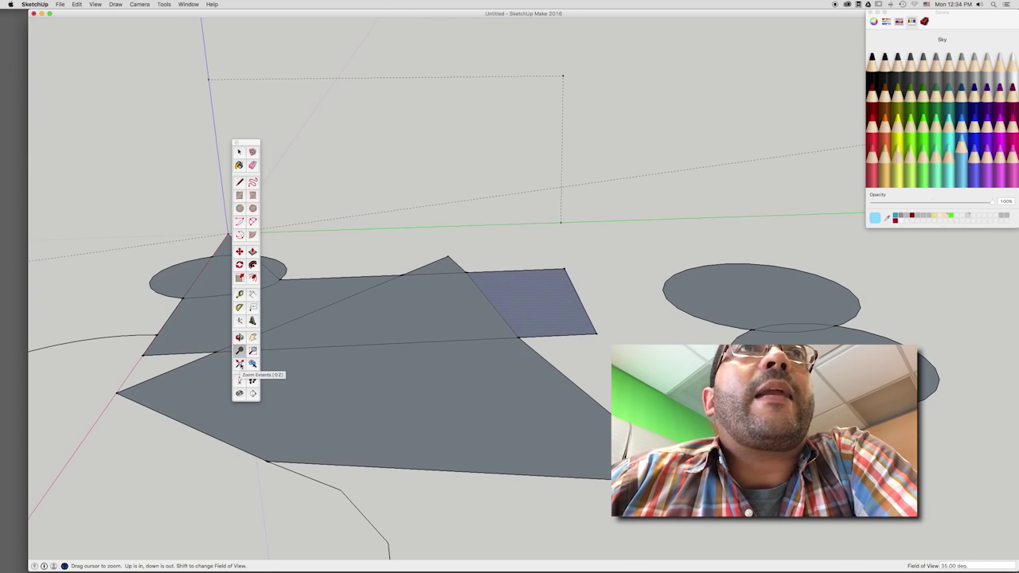
# Step: Fit the whole model in view, then zoom window into the left circle and triangle
pyautogui.click(240, 364)
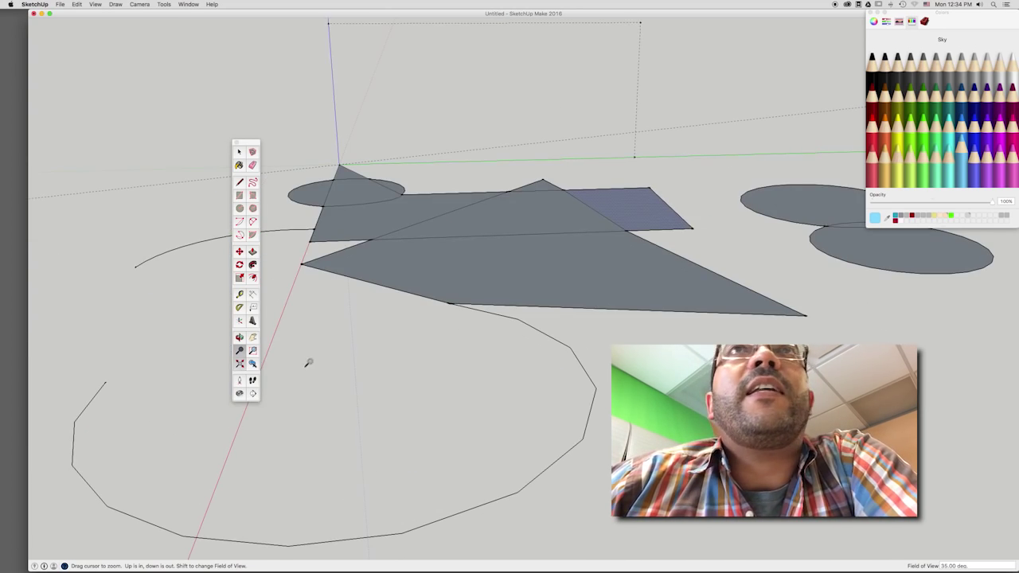
pyautogui.moveTo(487, 249)
pyautogui.mouseDown()
pyautogui.moveTo(608, 143)
pyautogui.moveTo(514, 302)
pyautogui.moveTo(521, 261)
pyautogui.moveTo(589, 180)
pyautogui.moveTo(448, 359)
pyautogui.moveTo(557, 141)
pyautogui.mouseUp()
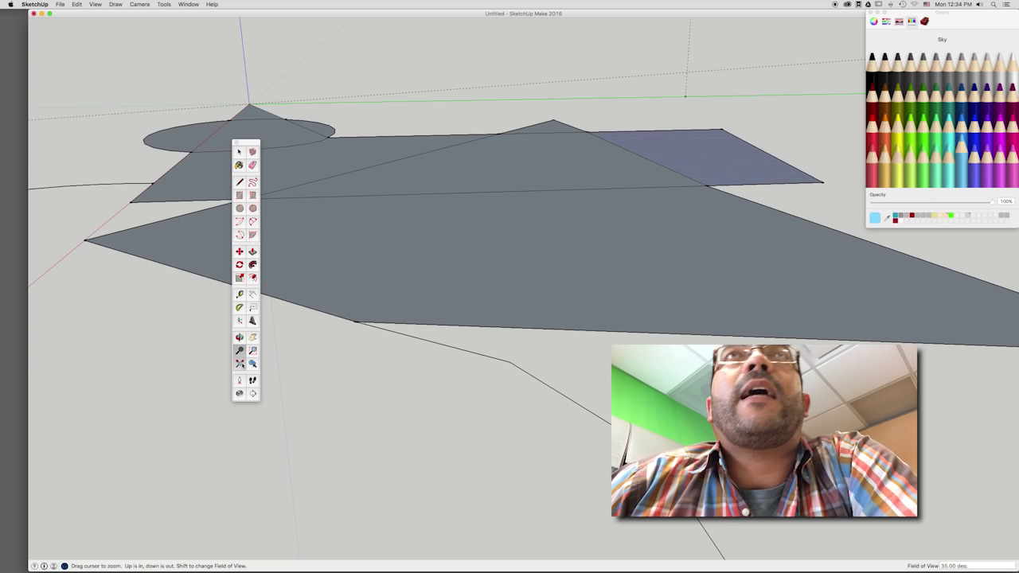
pyautogui.moveTo(532, 187)
pyautogui.mouseDown()
pyautogui.moveTo(498, 348)
pyautogui.moveTo(584, 106)
pyautogui.moveTo(469, 423)
pyautogui.mouseUp()
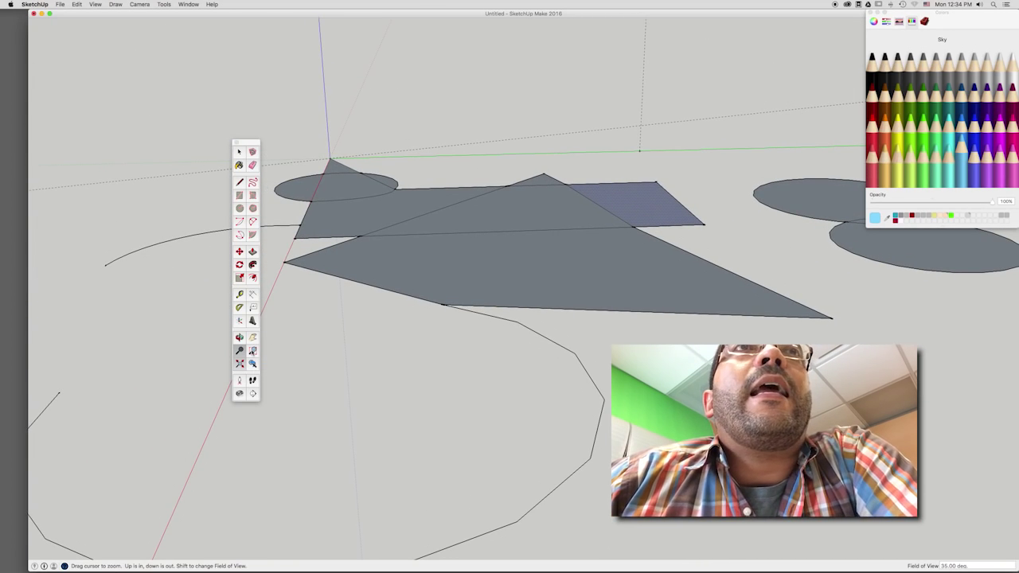
pyautogui.click(251, 351)
pyautogui.moveTo(438, 159); pyautogui.dragTo(269, 218)
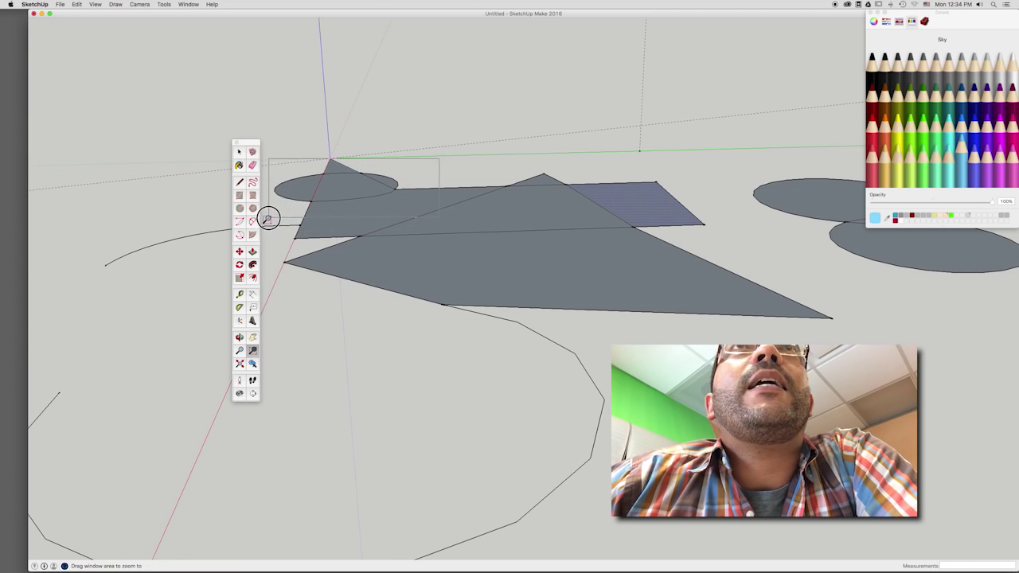
pyautogui.moveTo(269, 217); pyautogui.dragTo(267, 223)
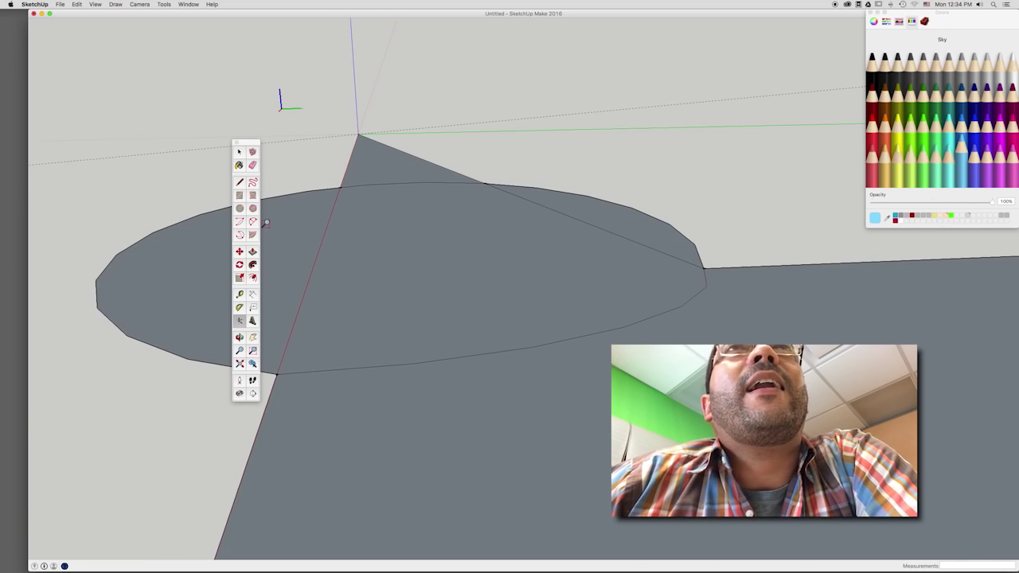
# Step: Return to the previous view and stand the camera at eye level on the ground
pyautogui.click(252, 393)
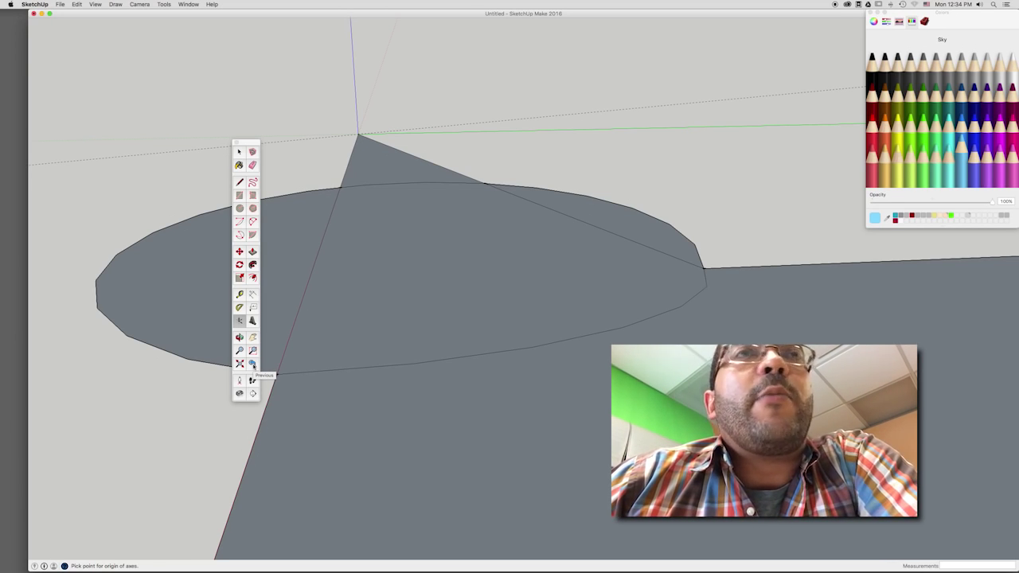
pyautogui.click(252, 365)
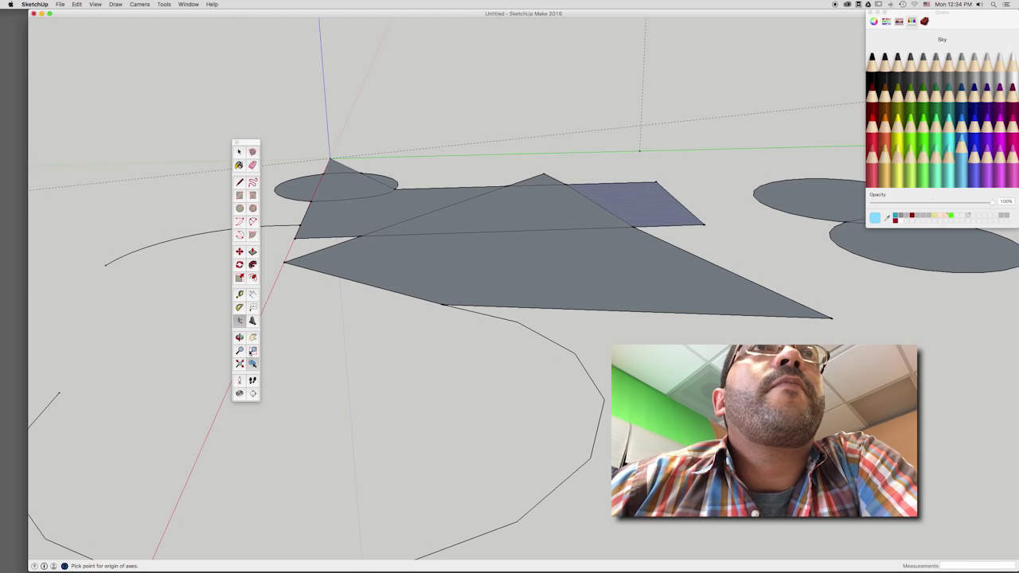
pyautogui.click(237, 380)
pyautogui.click(285, 261)
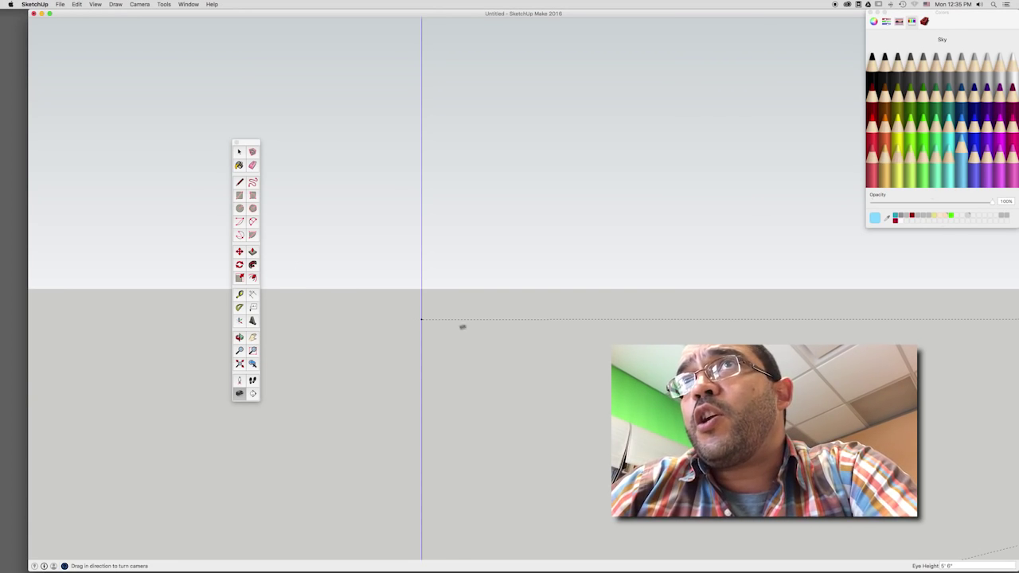
# Step: Set the eye height to 5', look around, then orbit back to an angled overview
pyautogui.click(955, 566)
pyautogui.write('6')
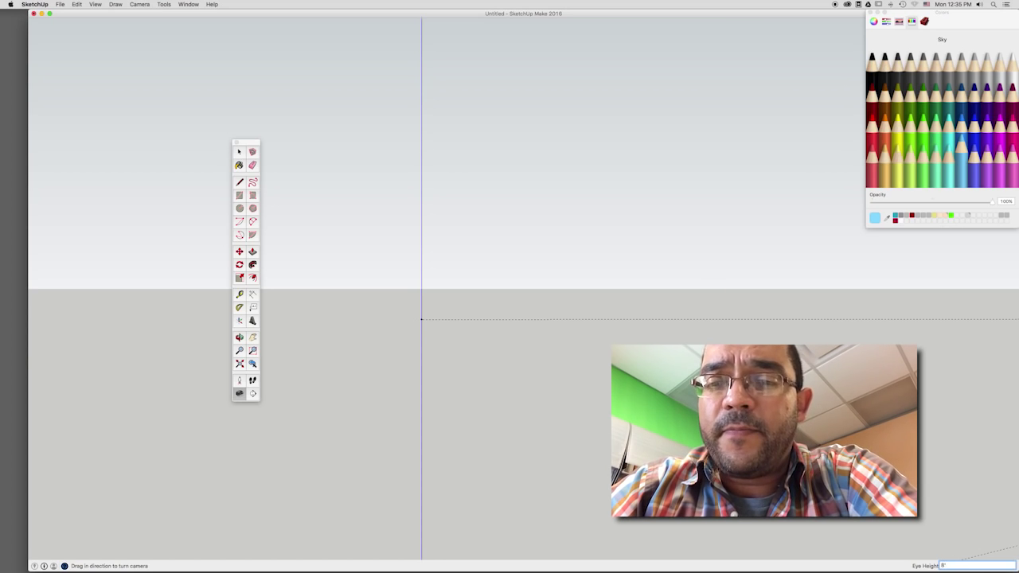
pyautogui.write('5')
pyautogui.press('Return')
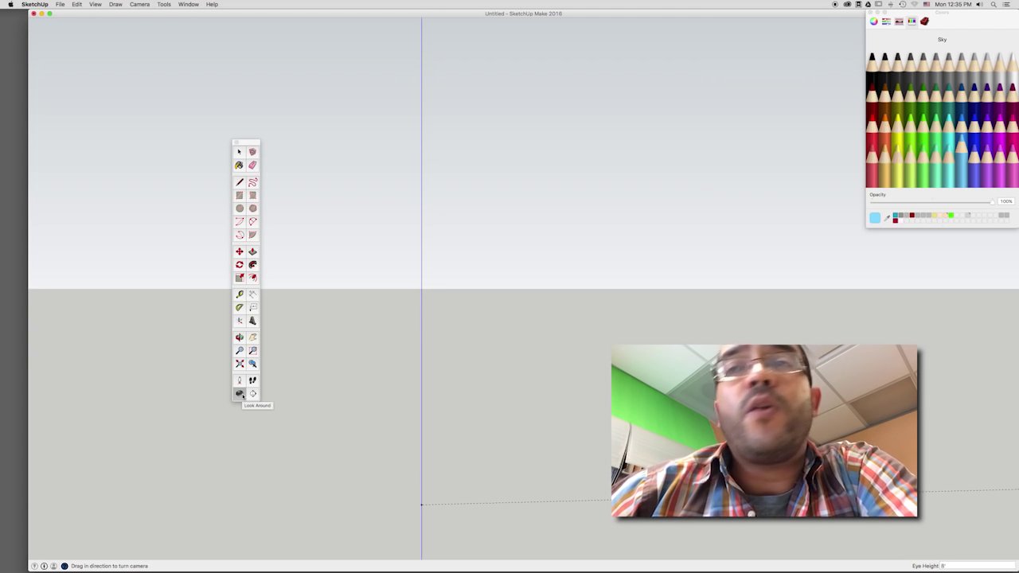
pyautogui.moveTo(494, 410)
pyautogui.mouseDown()
pyautogui.moveTo(557, 429)
pyautogui.moveTo(550, 510)
pyautogui.moveTo(490, 309)
pyautogui.moveTo(528, 257)
pyautogui.moveTo(892, 298)
pyautogui.moveTo(473, 309)
pyautogui.moveTo(445, 344)
pyautogui.moveTo(264, 413)
pyautogui.moveTo(327, 326)
pyautogui.moveTo(314, 302)
pyautogui.mouseUp()
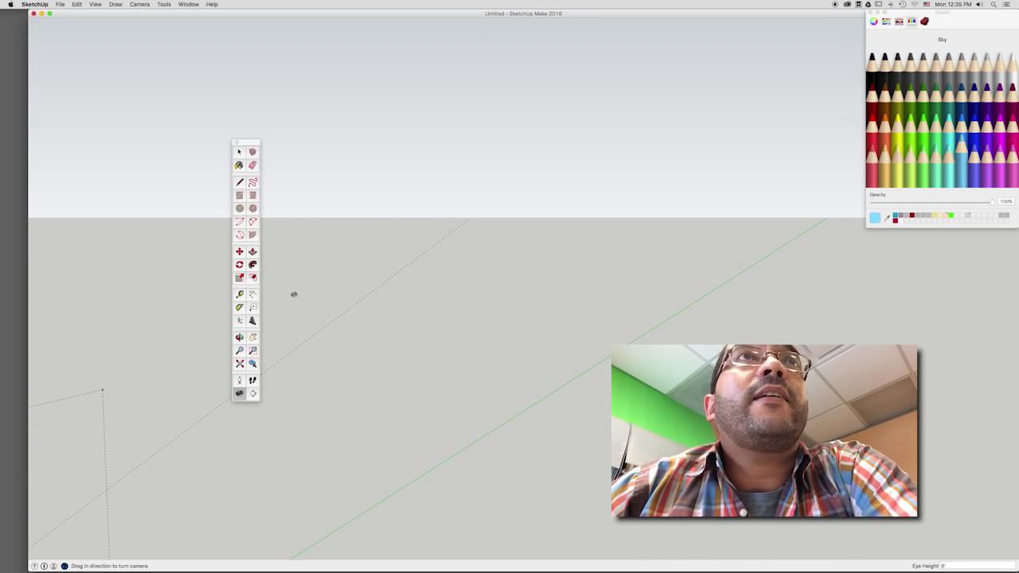
pyautogui.press('o')
pyautogui.moveTo(500, 407)
pyautogui.mouseDown()
pyautogui.moveTo(453, 460)
pyautogui.moveTo(477, 319)
pyautogui.moveTo(483, 391)
pyautogui.moveTo(509, 284)
pyautogui.moveTo(441, 330)
pyautogui.mouseUp()
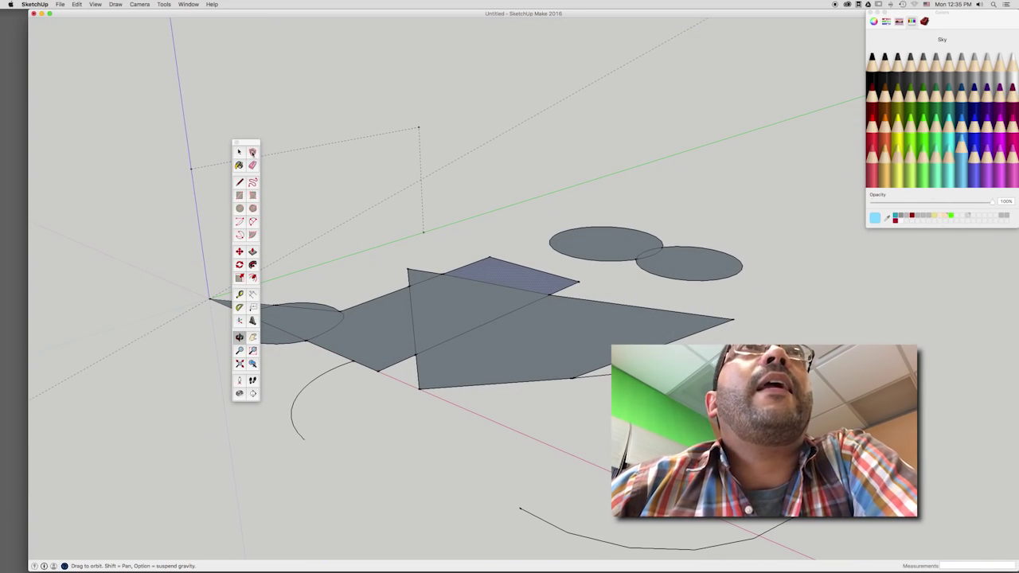
# Step: Select both overlapping circle faces and start Make Component (G) for them
pyautogui.moveTo(243, 145); pyautogui.dragTo(125, 167)
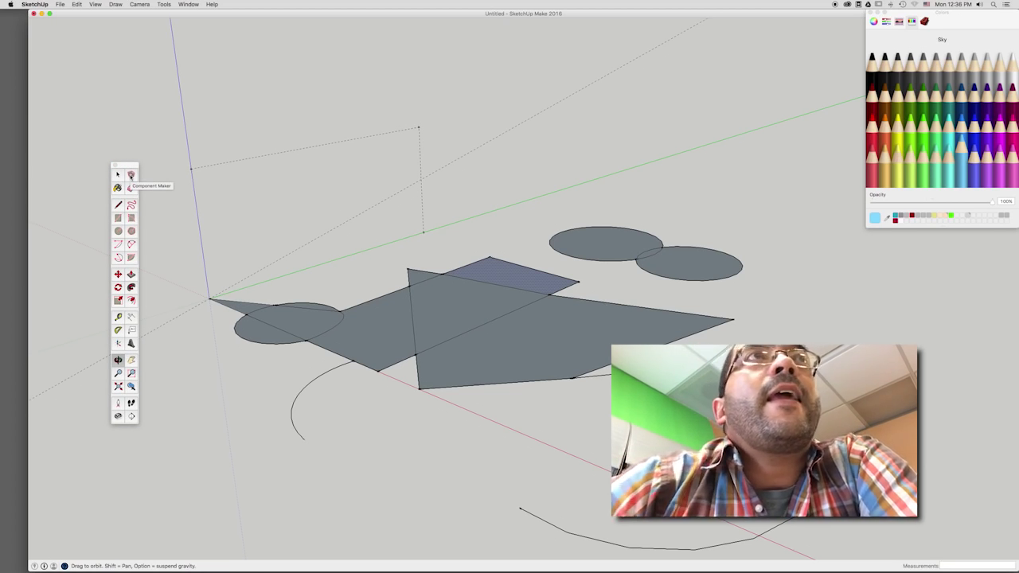
pyautogui.click(118, 175)
pyautogui.click(667, 265)
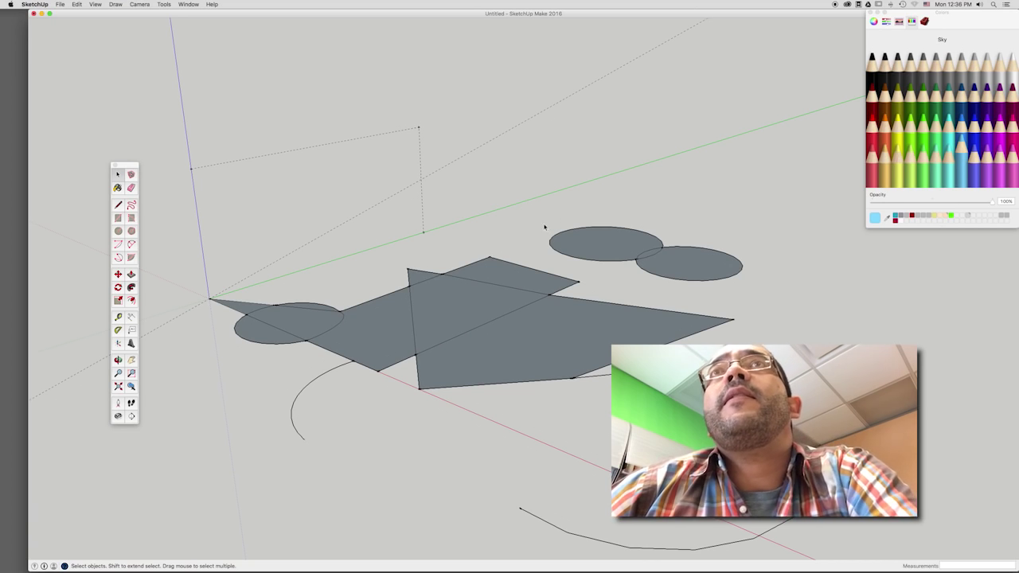
pyautogui.keyDown('shift'); pyautogui.click(648, 254); pyautogui.keyUp('shift')
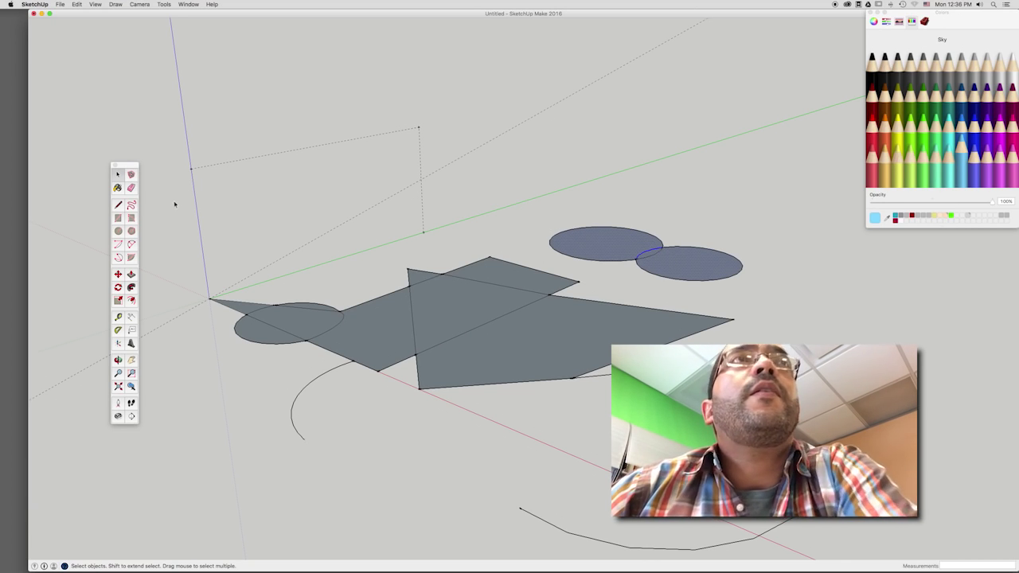
pyautogui.press('g')
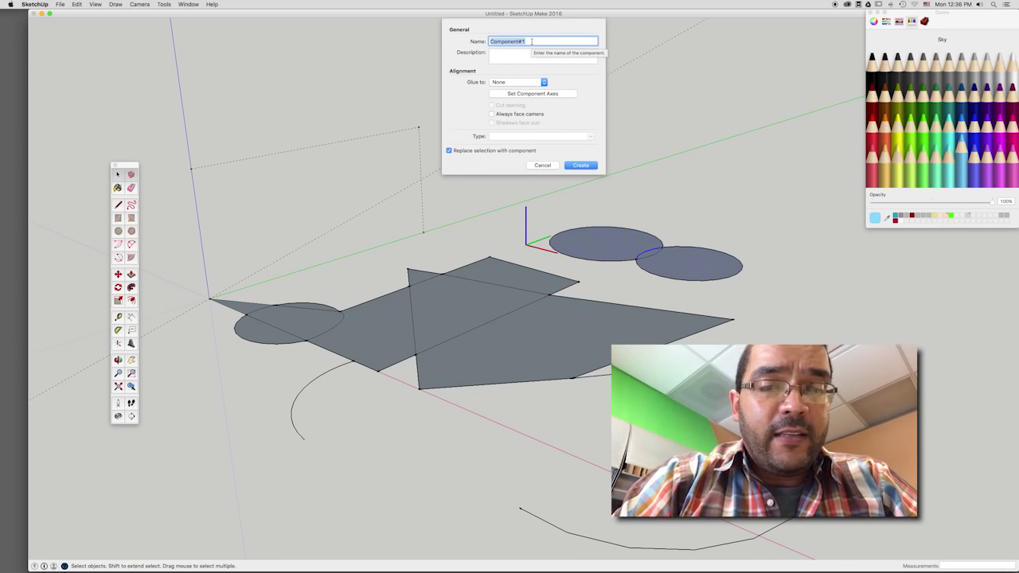
# Step: Name the component 'CIRCLES' and create it, then tilt the view of the circles
pyautogui.write('CIRC')
pyautogui.write('LES')
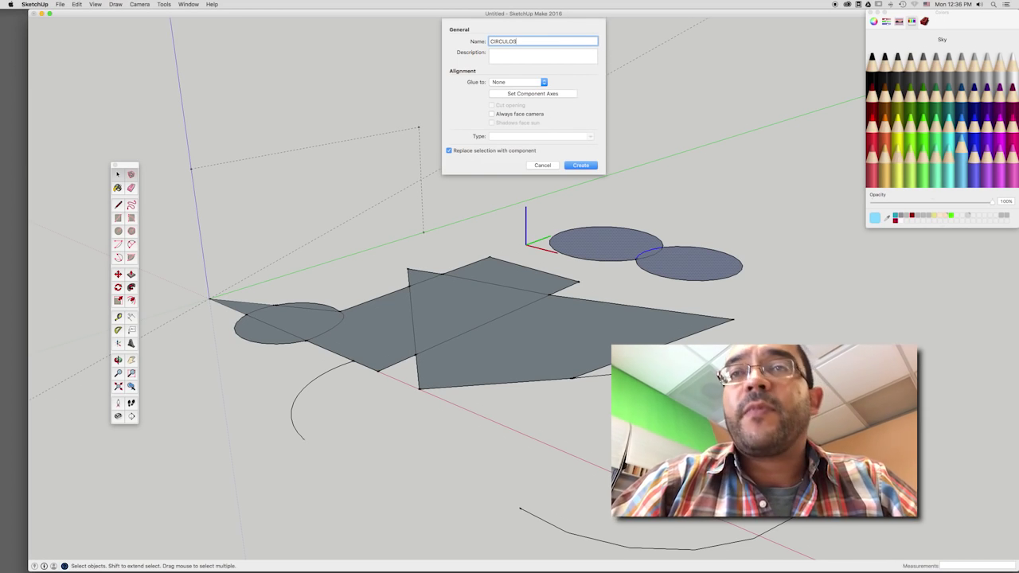
pyautogui.press('Return')
pyautogui.scroll(-5, 513, 127)
pyautogui.scroll(-2, 513, 127)
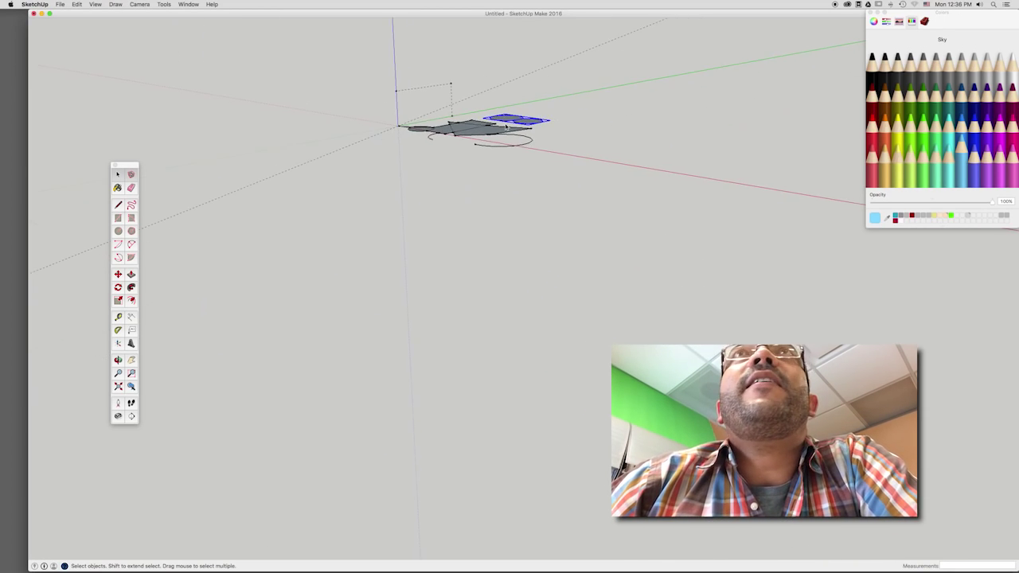
pyautogui.scroll(8, 502, 129)
pyautogui.scroll(3, 514, 126)
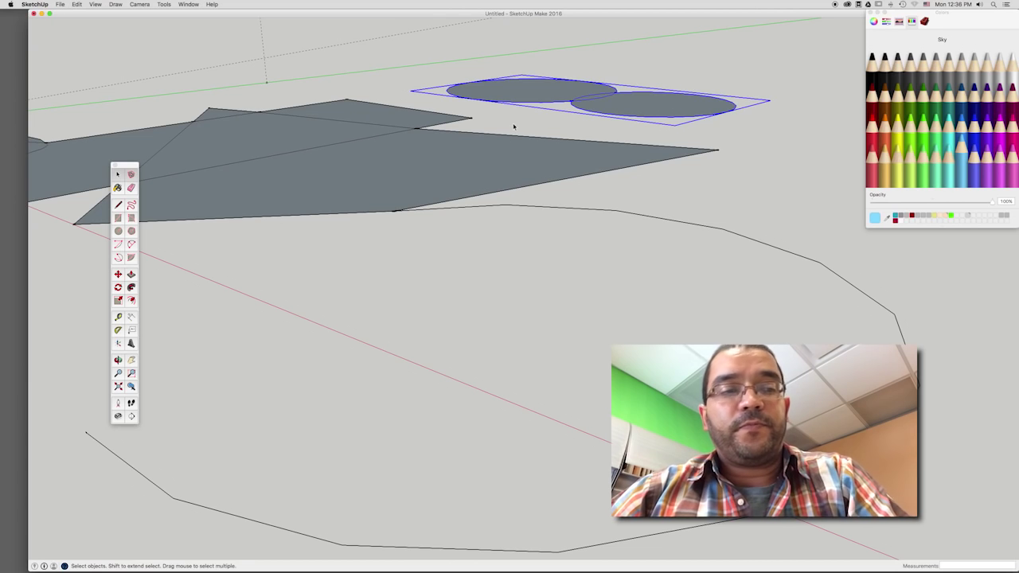
pyautogui.moveTo(513, 126)
pyautogui.mouseDown(button='middle')
pyautogui.moveTo(559, 127)
pyautogui.moveTo(581, 246)
pyautogui.moveTo(584, 215)
pyautogui.moveTo(547, 222)
pyautogui.mouseUp(button='middle')
# Step: Begin moving and rotating the CIRCLES component, then cancel the rotation so it stays put
pyautogui.click(117, 174)
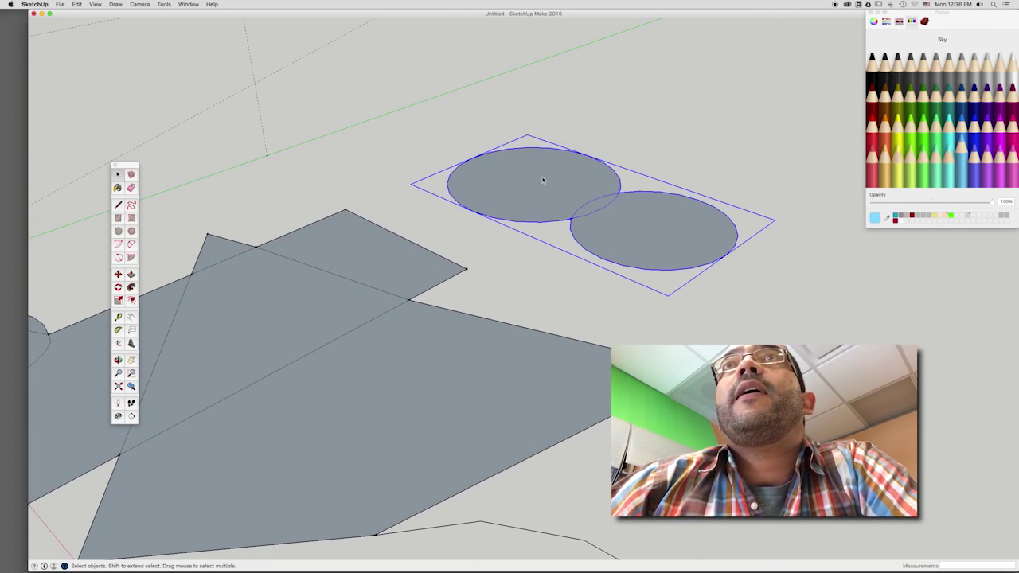
pyautogui.press('m')
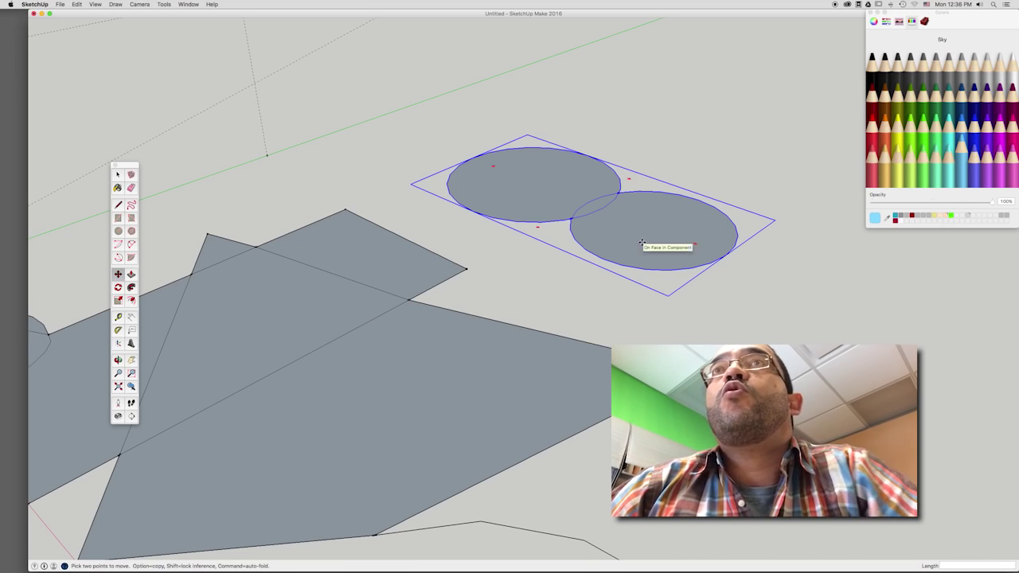
pyautogui.click(644, 239)
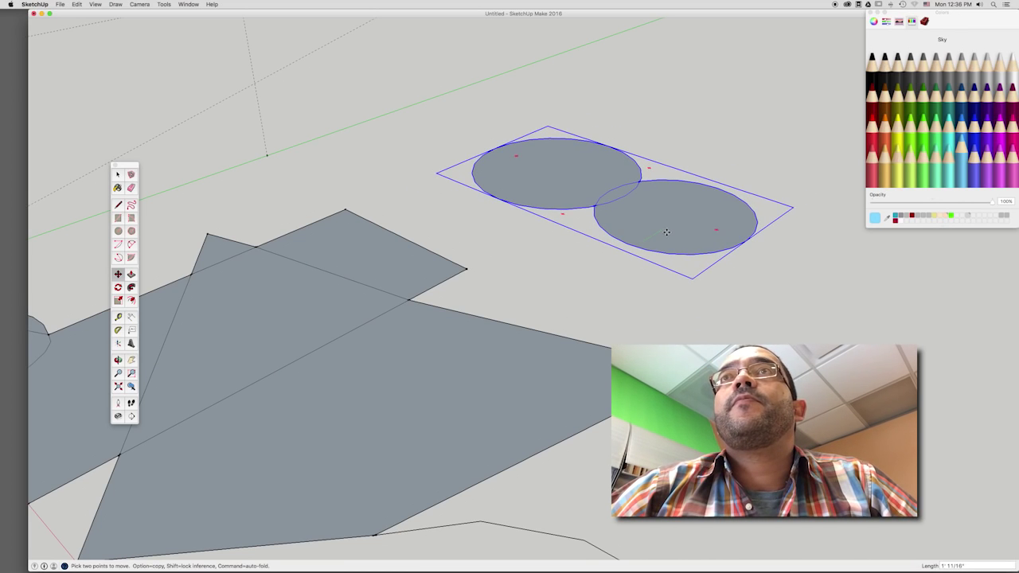
pyautogui.press('q')
pyautogui.click(609, 189)
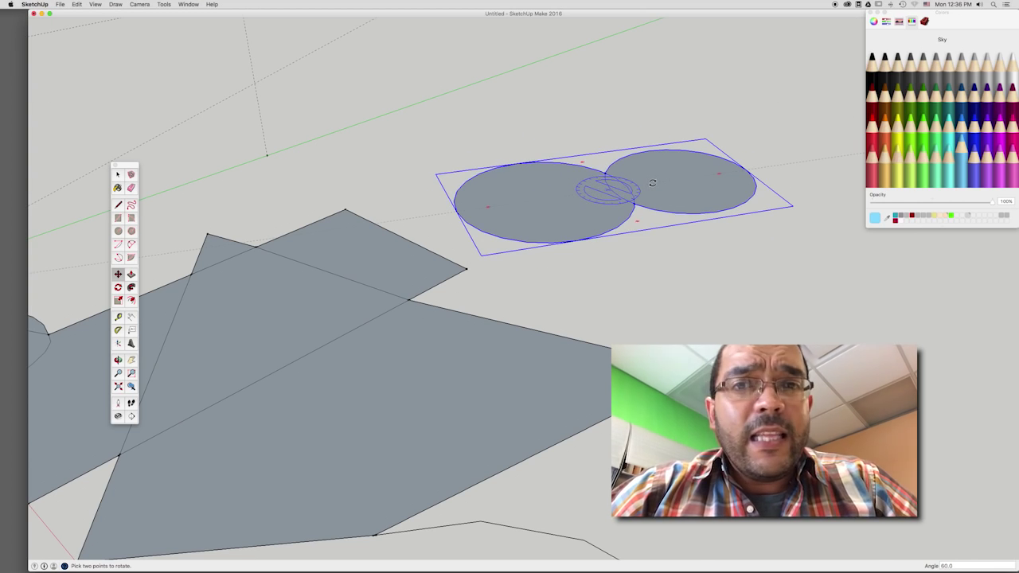
pyautogui.press('m')
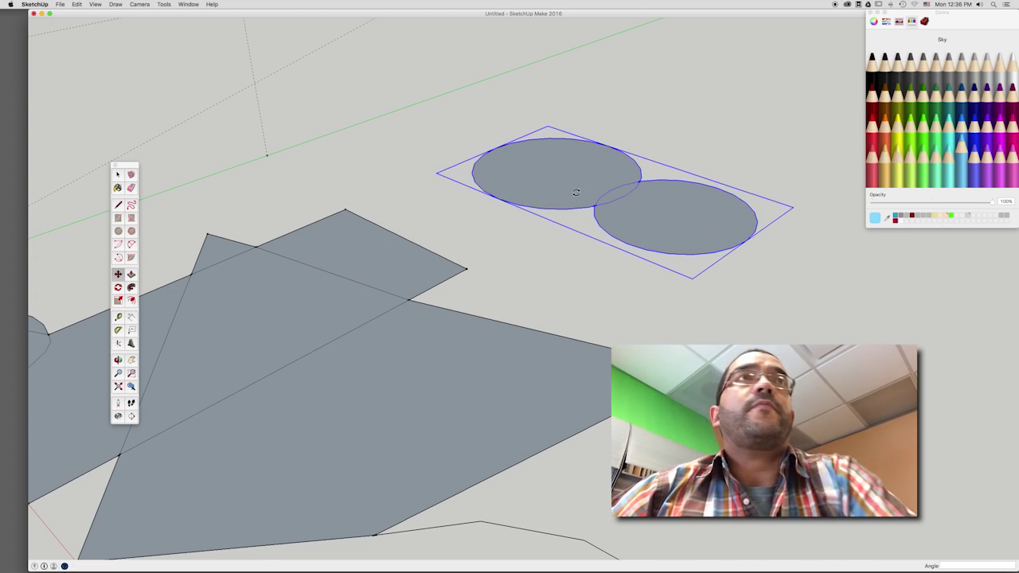
pyautogui.click(132, 188)
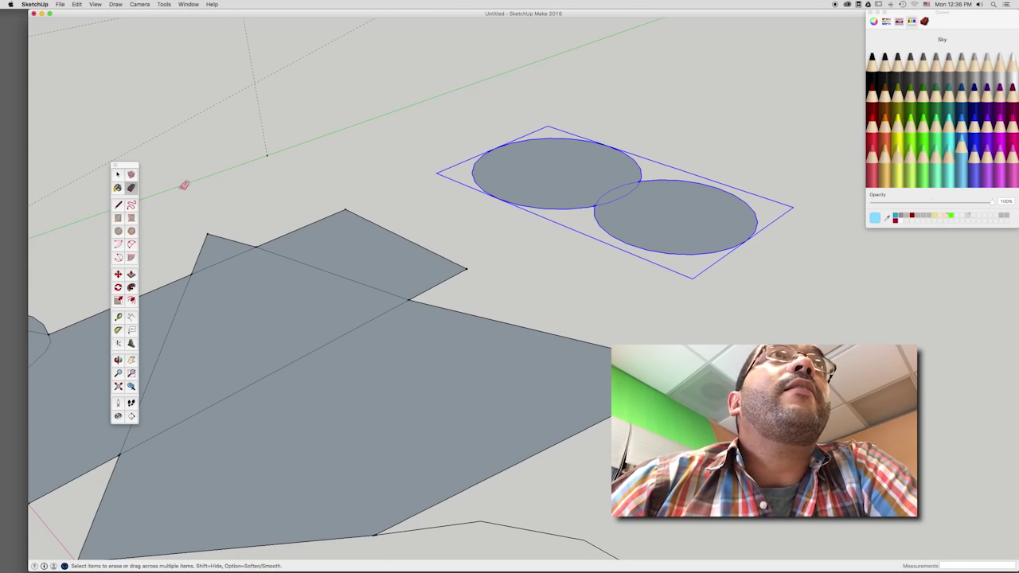
# Step: Erase the triangular spike and its leftover edge from the top of the large grey shape
pyautogui.press('Escape')
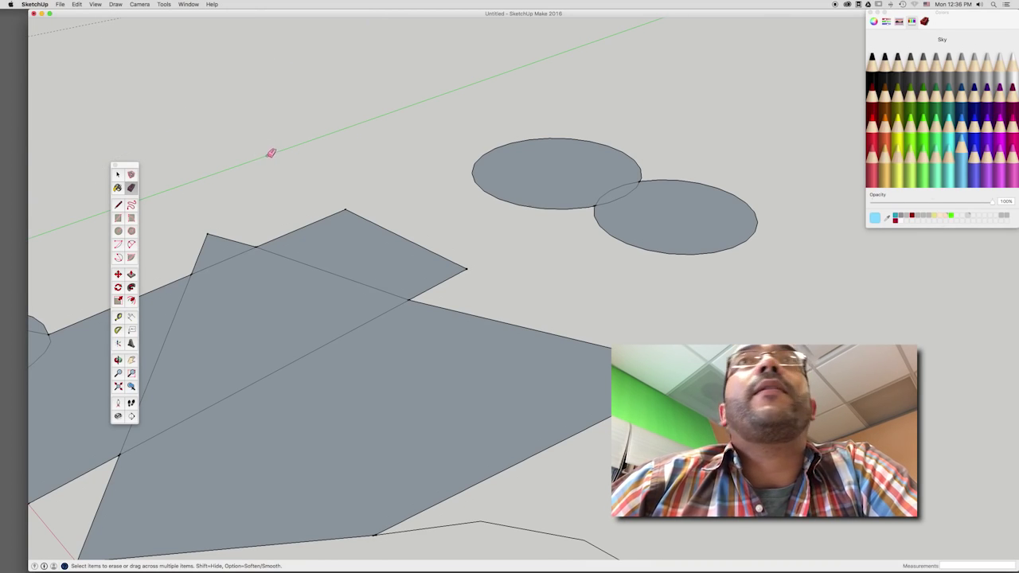
pyautogui.click(469, 269)
pyautogui.click(344, 209)
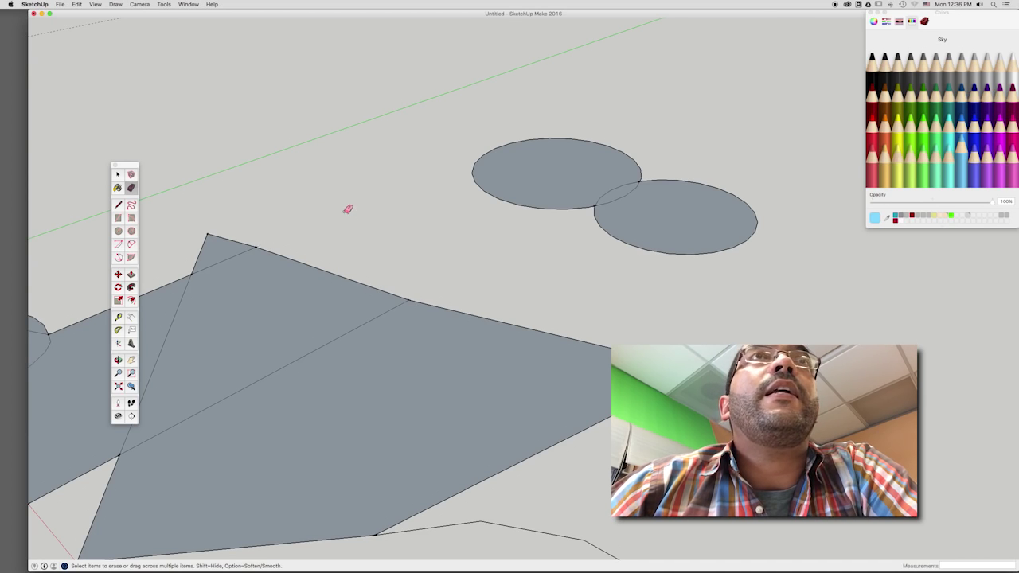
pyautogui.press('space')
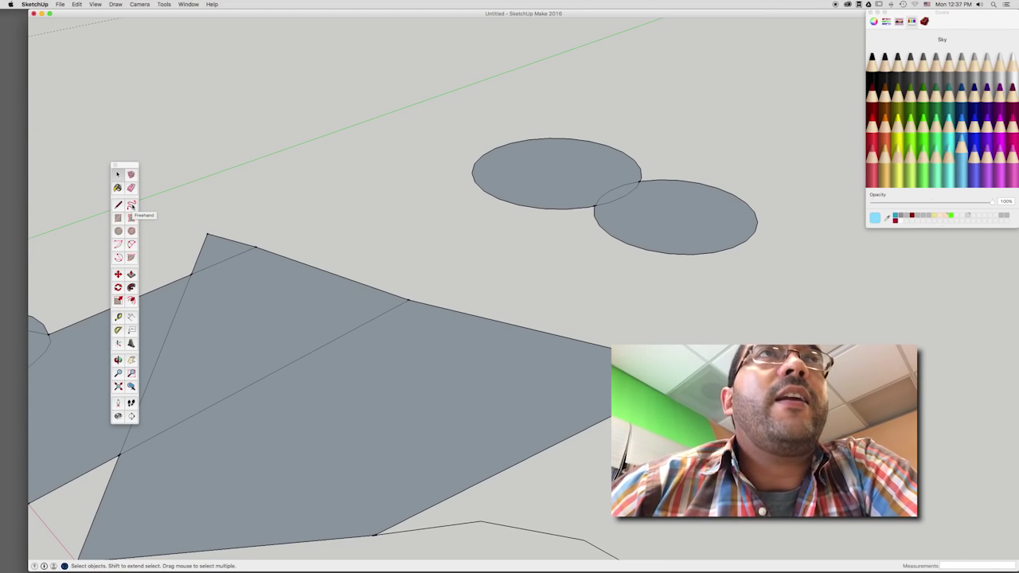
# Step: Sketch a freehand outline left of the circles and close it with a straight line into a face
pyautogui.click(131, 206)
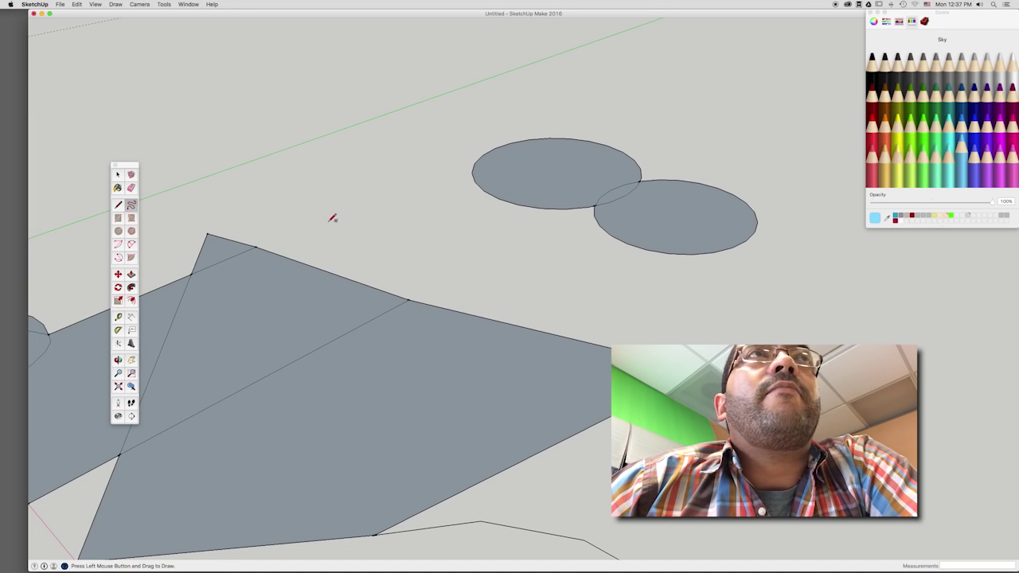
pyautogui.moveTo(303, 213)
pyautogui.mouseDown()
pyautogui.moveTo(386, 120)
pyautogui.moveTo(284, 161)
pyautogui.mouseUp()
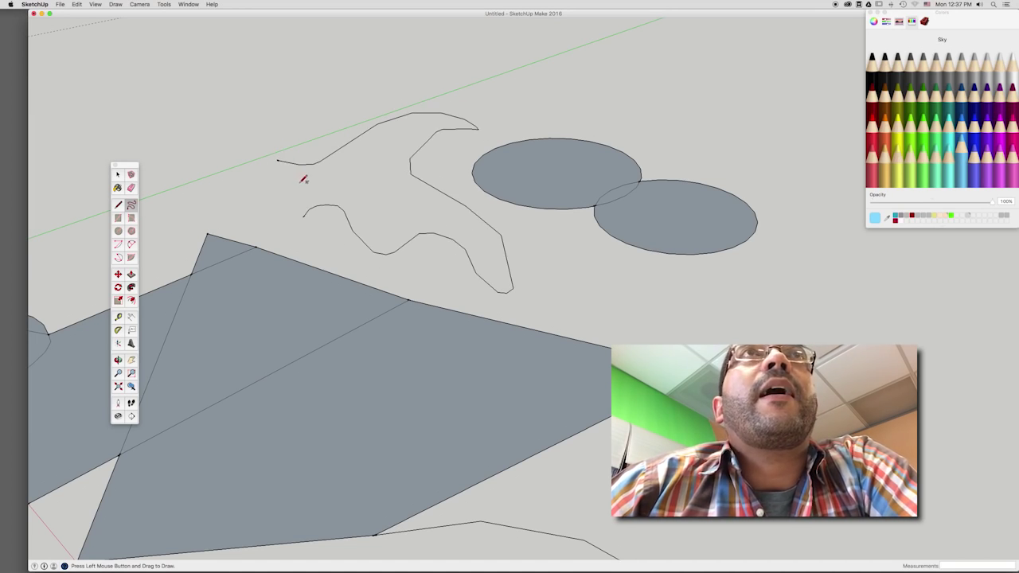
pyautogui.click(119, 206)
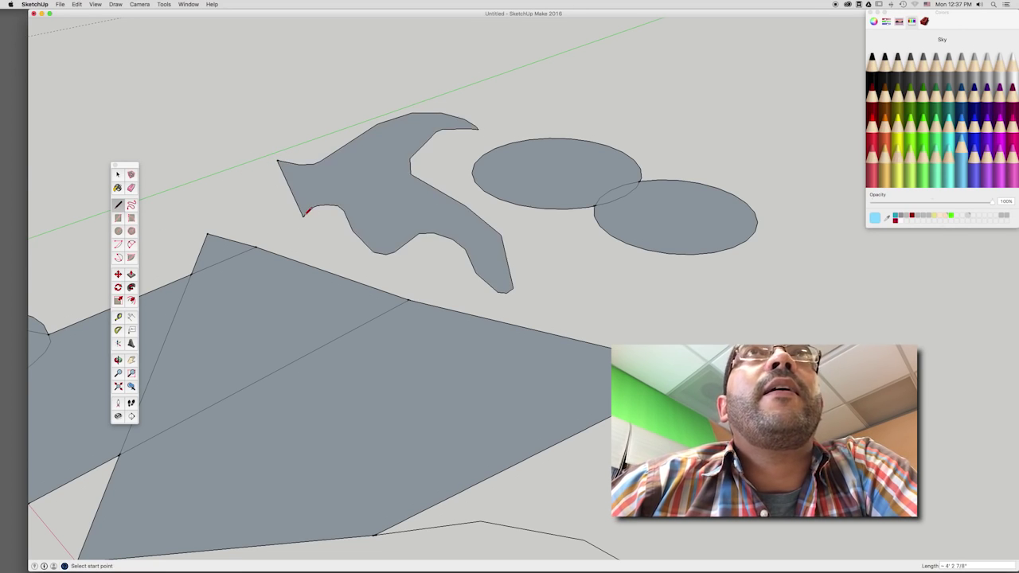
pyautogui.click(303, 214)
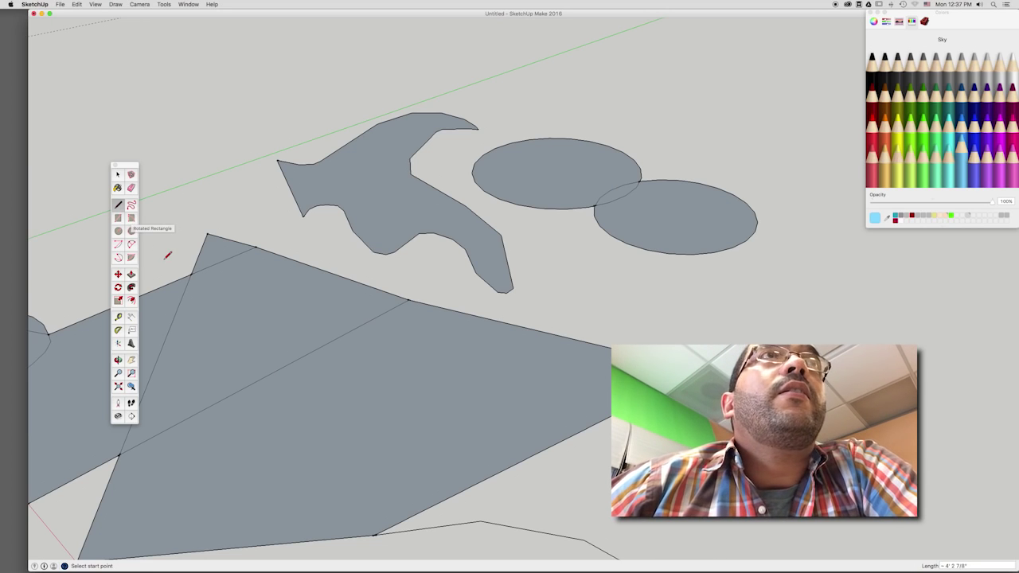
# Step: Draw a flat rectangle below the circles
pyautogui.click(118, 218)
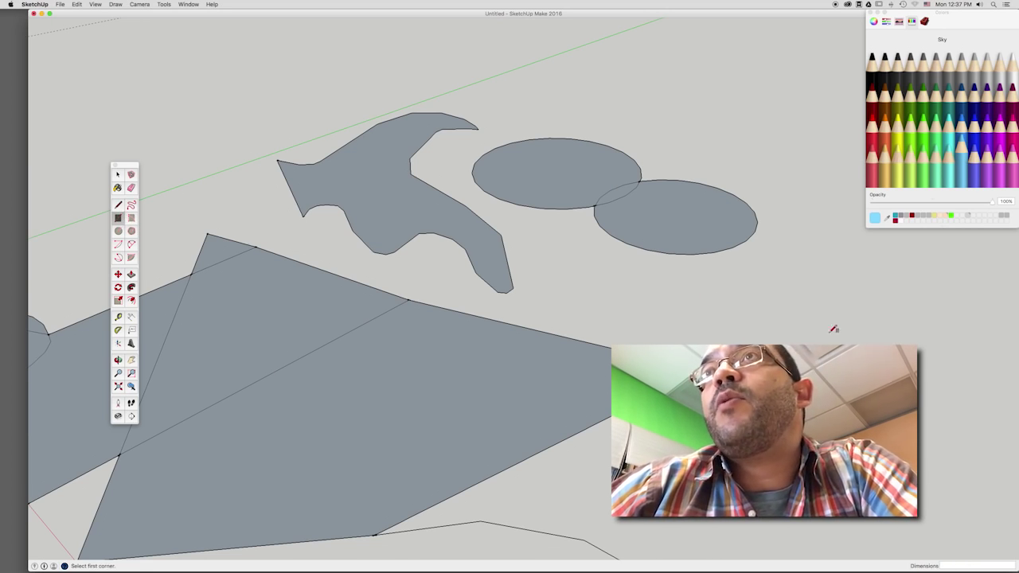
pyautogui.click(753, 281)
pyautogui.click(820, 344)
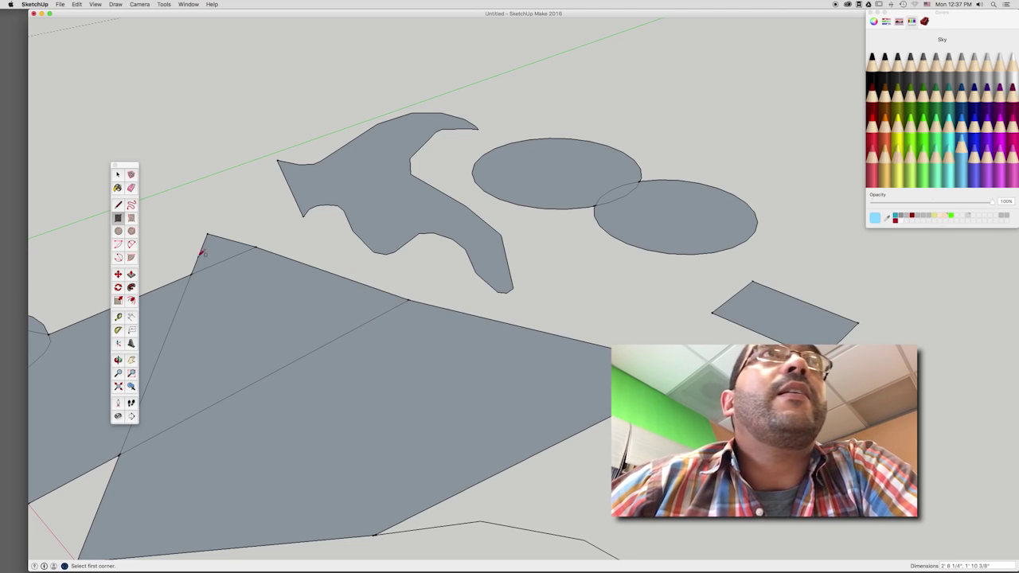
# Step: Draw a rotated rectangle rising at 46° from the flat rectangle's edge, then orbit lower
pyautogui.click(131, 218)
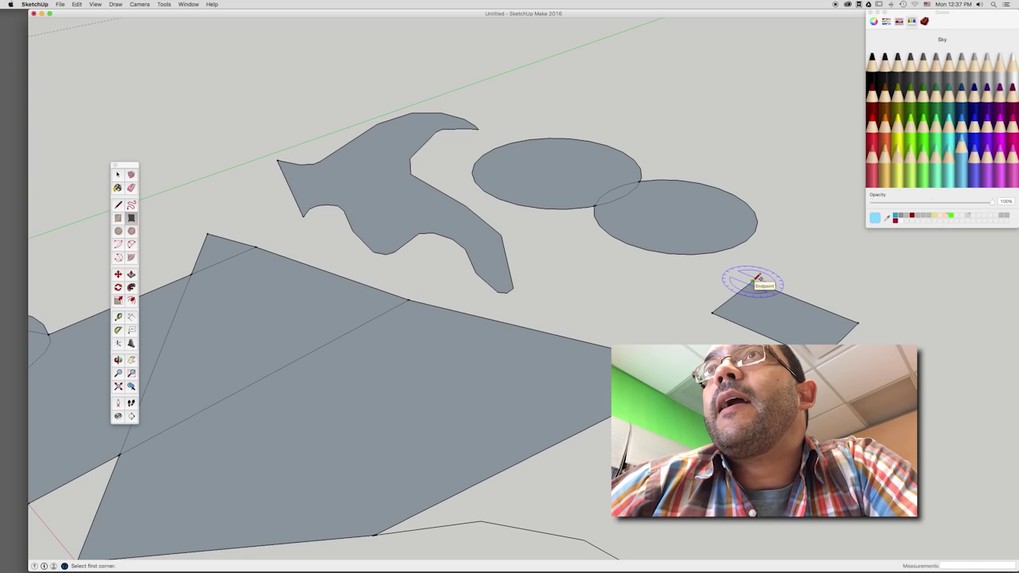
pyautogui.click(753, 280)
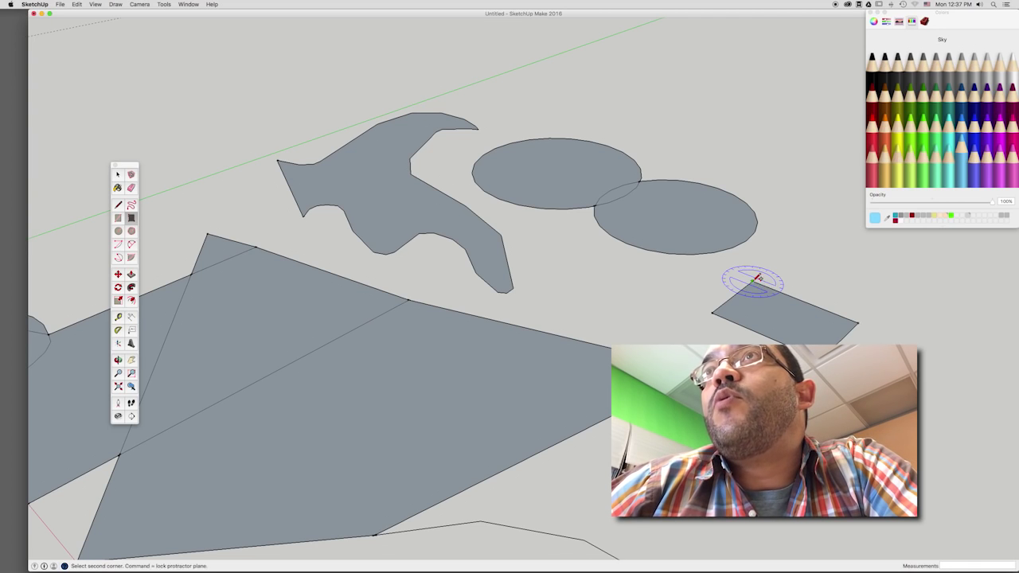
pyautogui.click(860, 323)
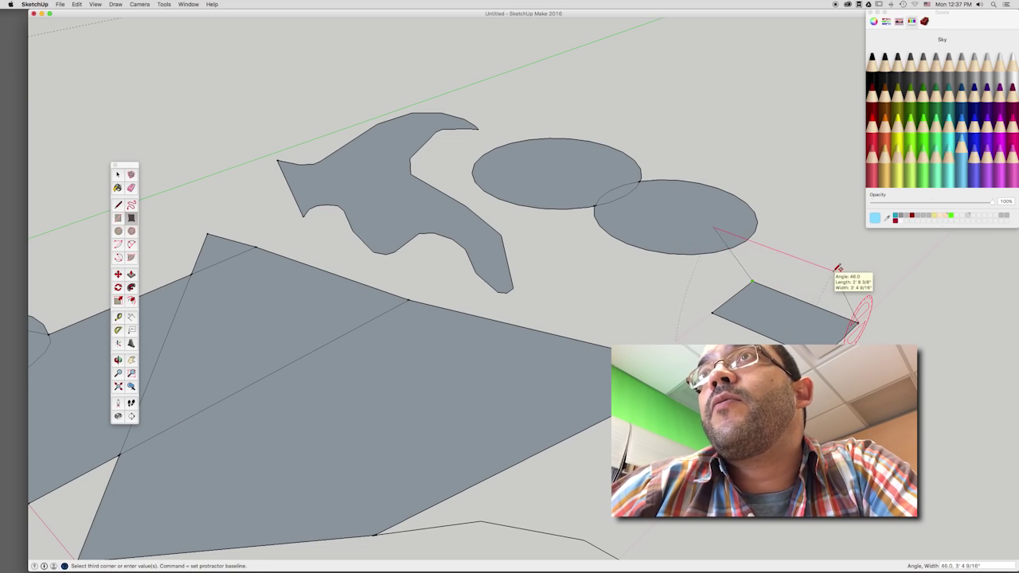
pyautogui.click(838, 268)
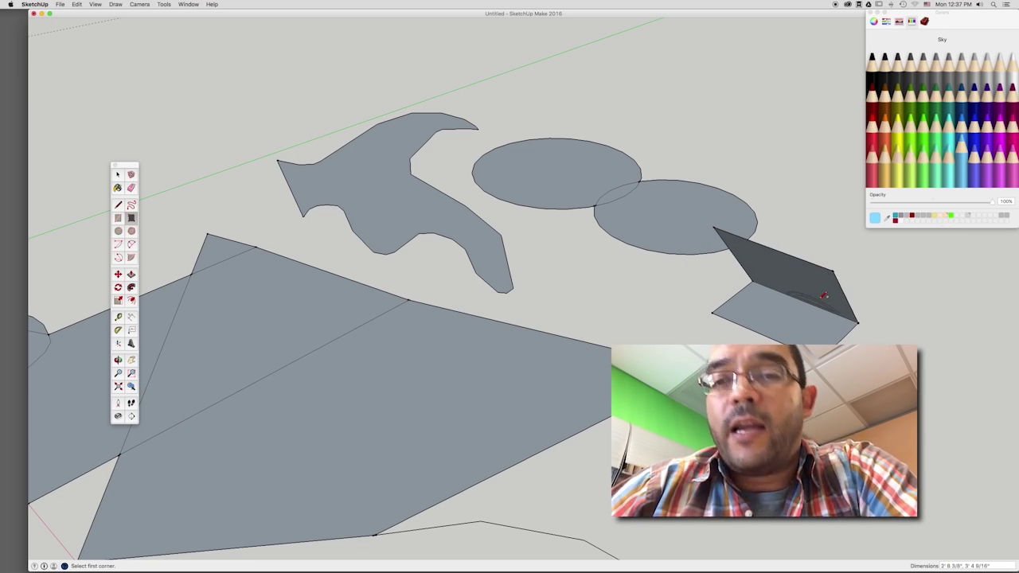
pyautogui.press('o')
pyautogui.moveTo(824, 296)
pyautogui.mouseDown()
pyautogui.moveTo(503, 243)
pyautogui.moveTo(438, 318)
pyautogui.moveTo(387, 314)
pyautogui.moveTo(621, 314)
pyautogui.moveTo(703, 328)
pyautogui.moveTo(587, 318)
pyautogui.mouseUp()
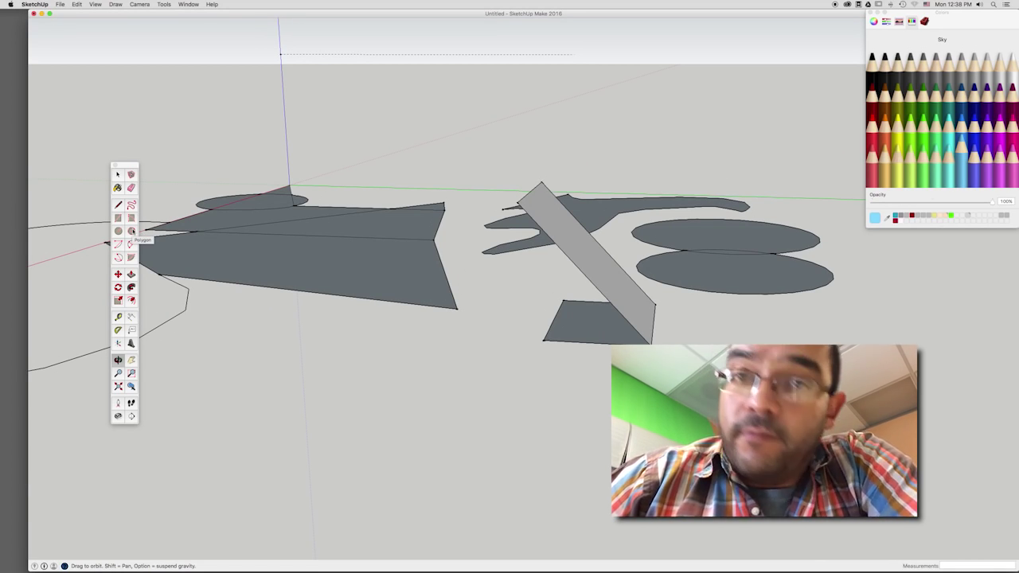
# Step: Draw a hexagon face on the ground below the shapes
pyautogui.click(132, 230)
pyautogui.click(316, 350)
pyautogui.click(370, 335)
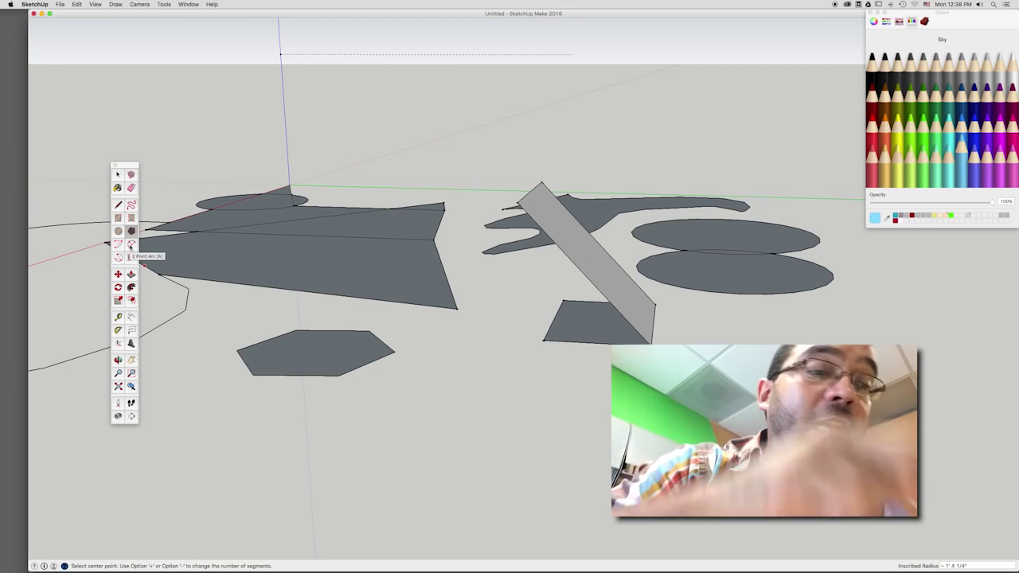
# Step: Draw a two-point arc curving out from the hexagon's right corner
pyautogui.click(132, 243)
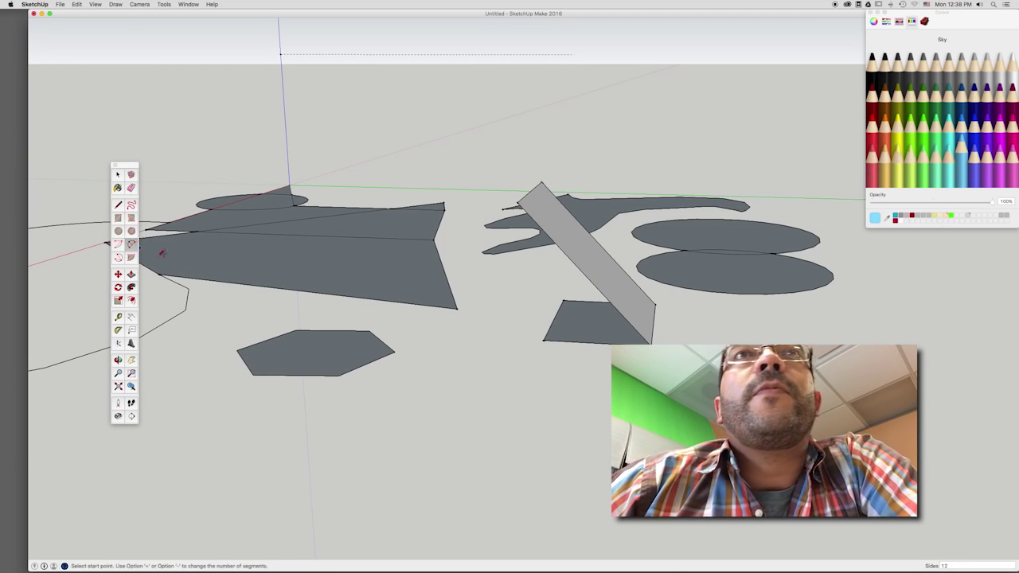
pyautogui.click(395, 351)
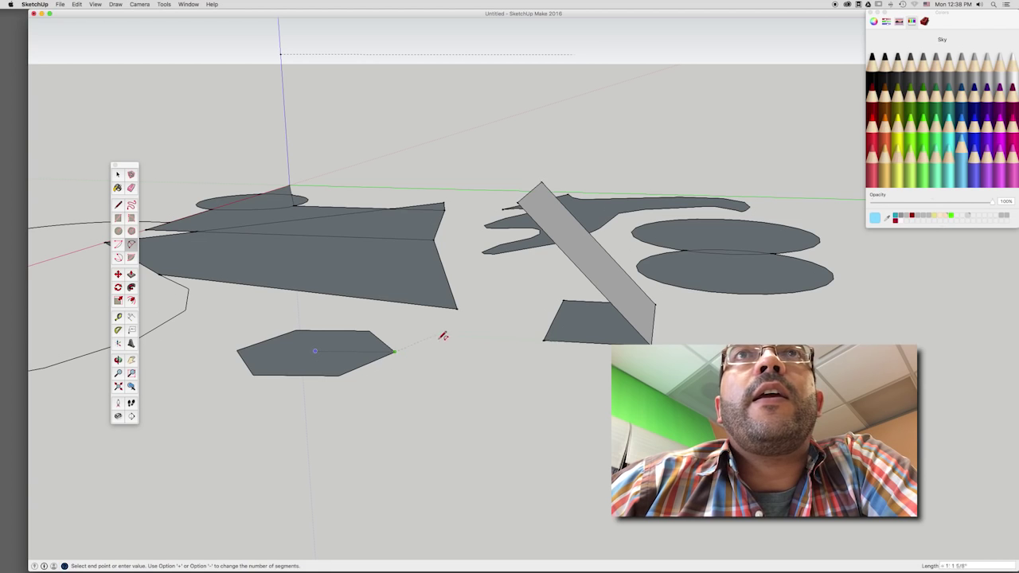
pyautogui.click(479, 334)
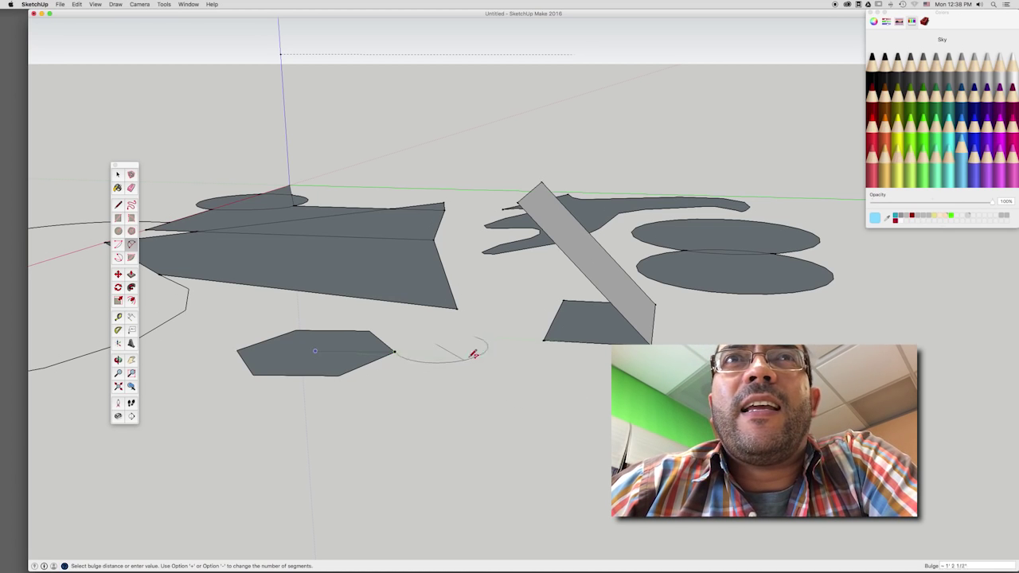
pyautogui.click(422, 323)
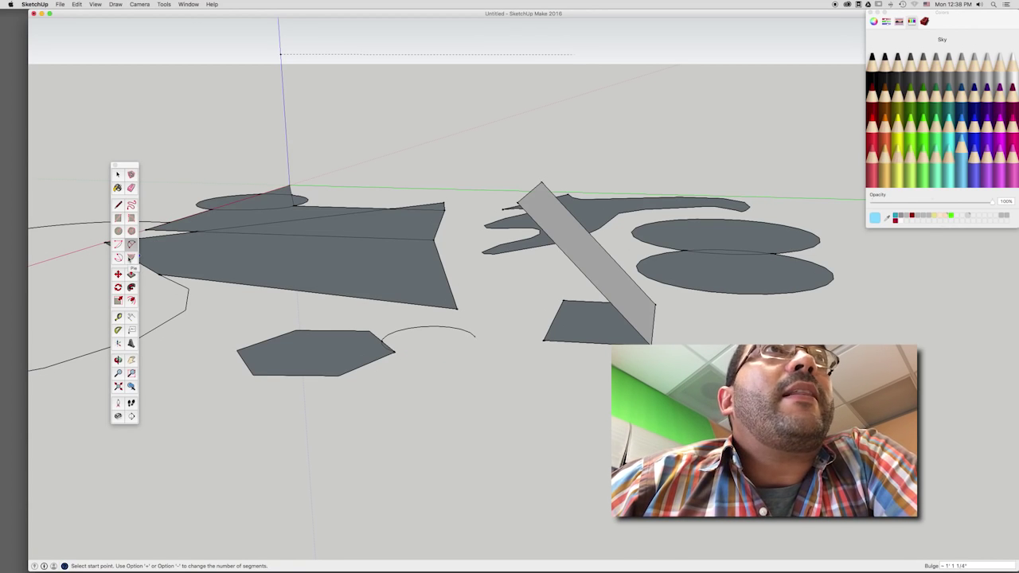
# Step: Draw a pie wedge inside the hexagon and delete it to leave a notch
pyautogui.click(131, 257)
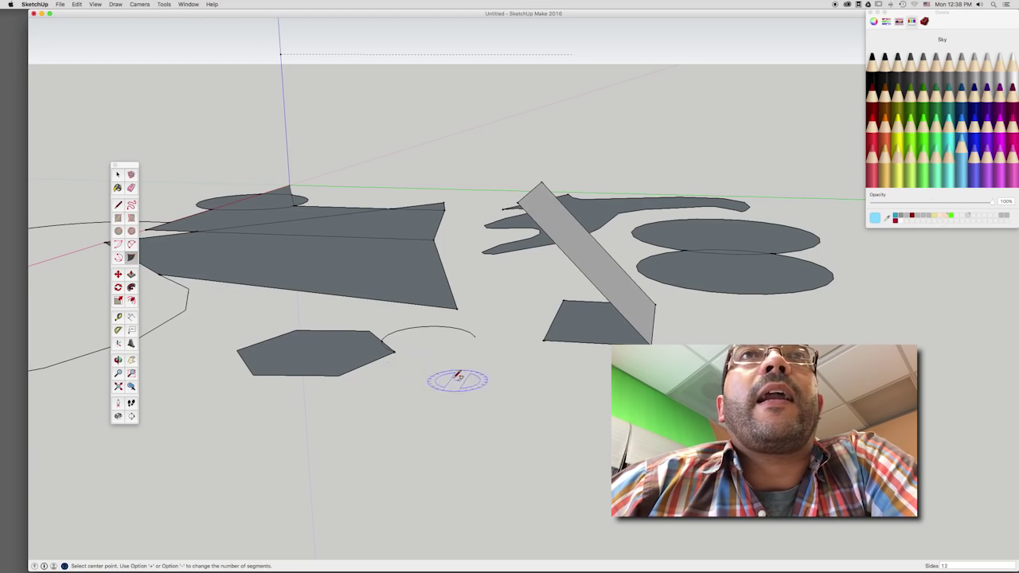
pyautogui.click(315, 352)
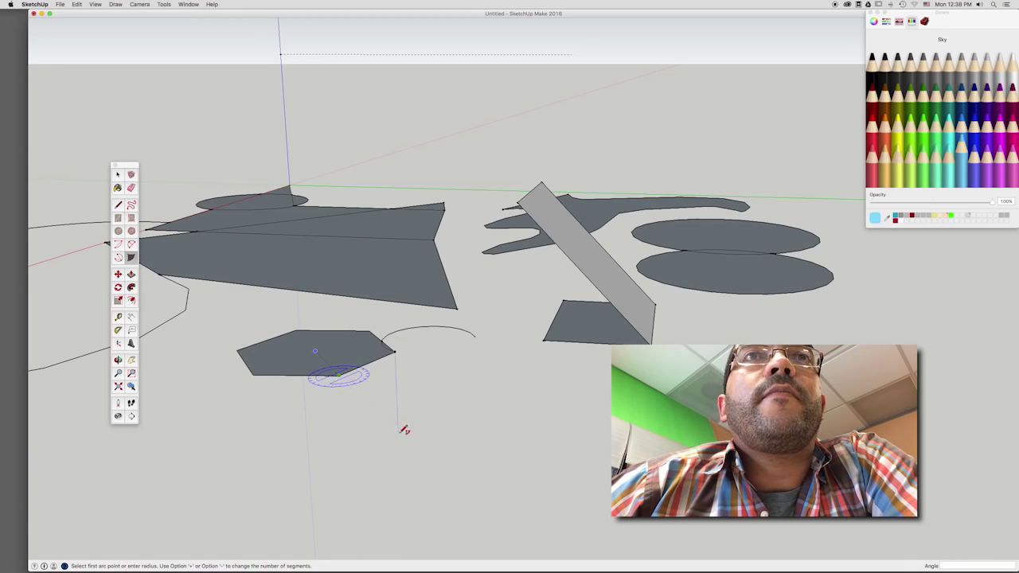
pyautogui.click(426, 353)
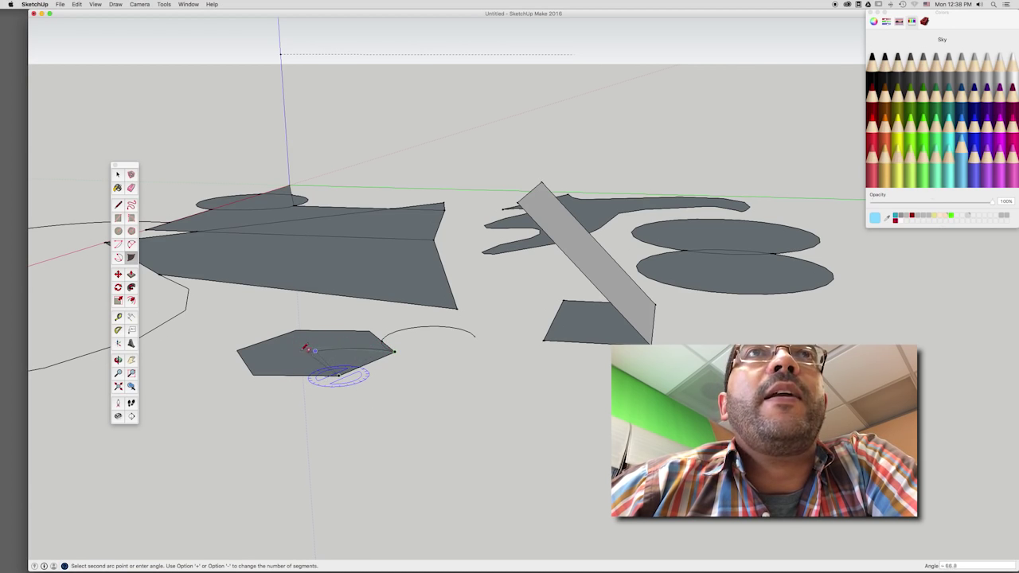
pyautogui.click(314, 344)
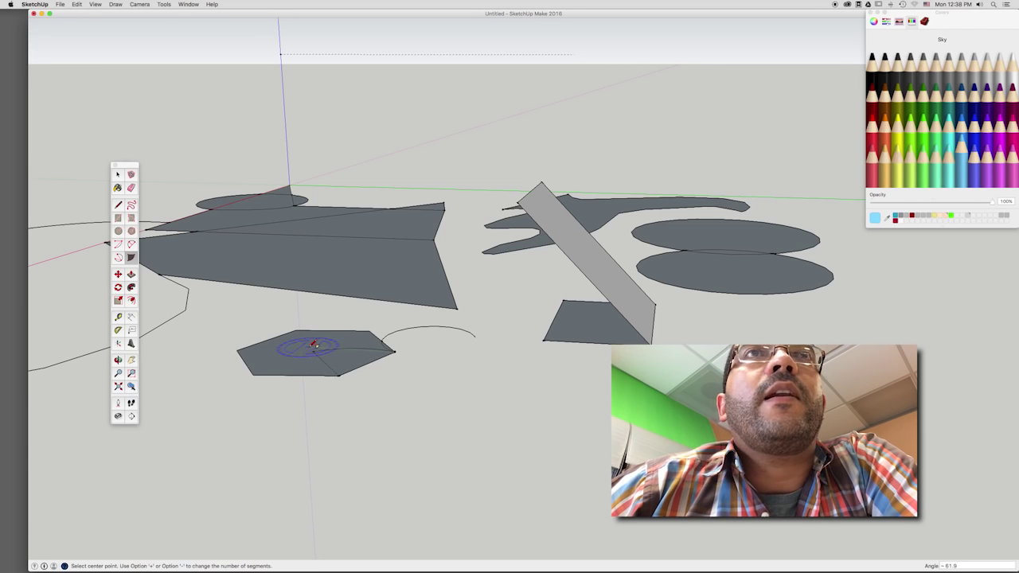
pyautogui.press('space')
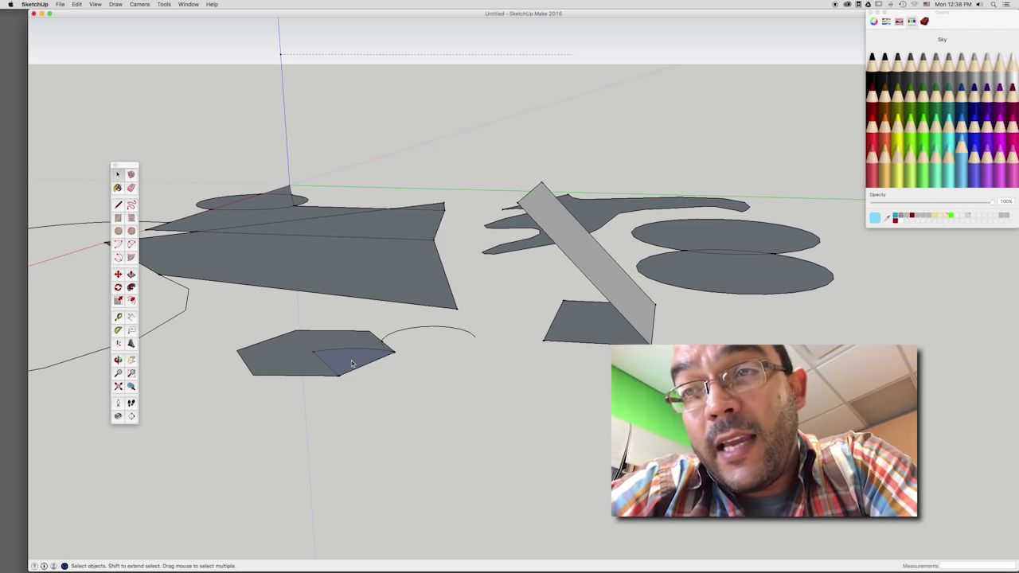
pyautogui.press('Delete')
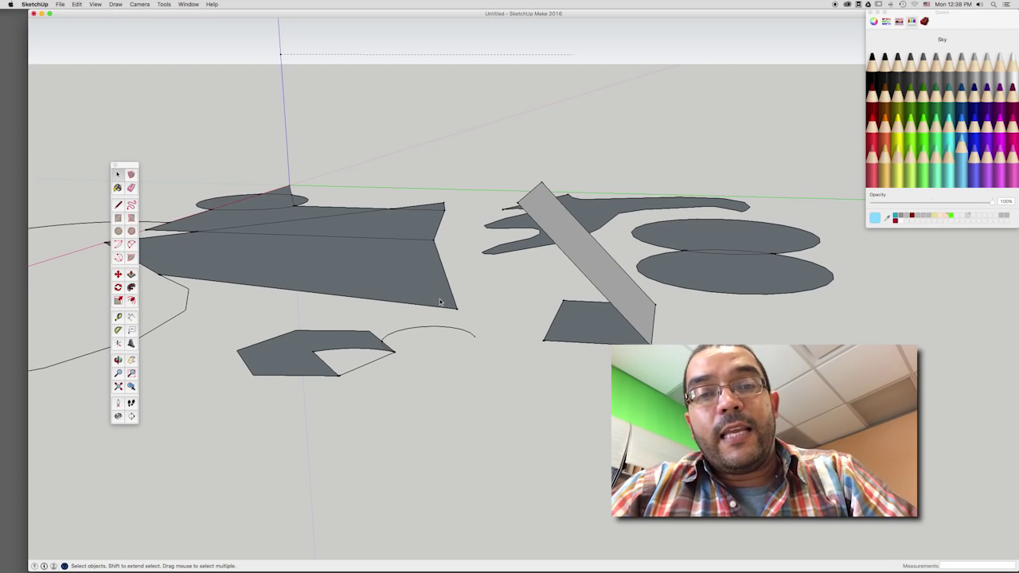
pyautogui.press('o')
pyautogui.moveTo(459, 298)
pyautogui.mouseDown()
pyautogui.moveTo(482, 291)
pyautogui.moveTo(426, 302)
pyautogui.moveTo(508, 267)
pyautogui.moveTo(384, 304)
pyautogui.mouseUp()
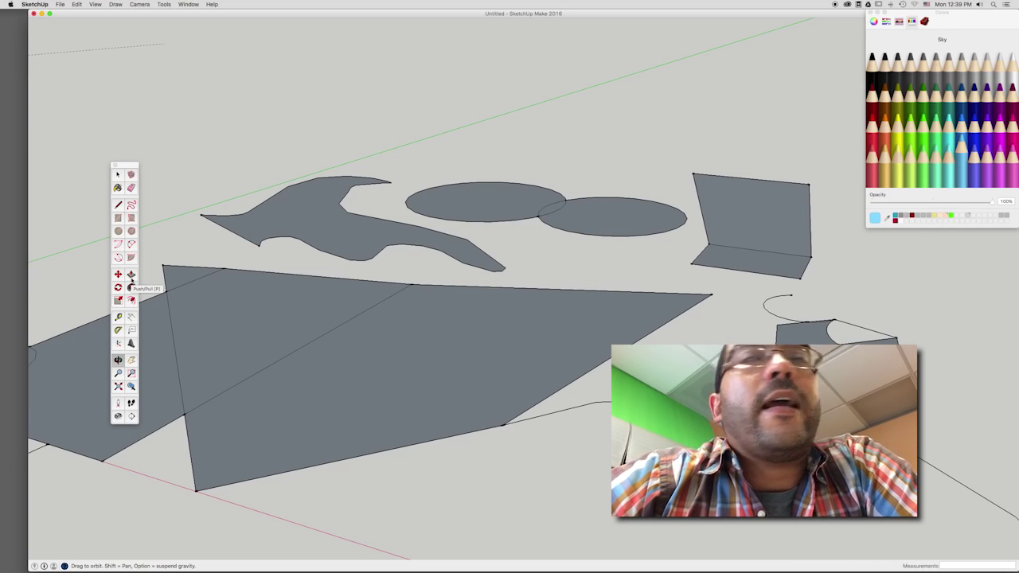
# Step: Push/pull the hammer-shaped face and large grey face into solids, and widen the right arm
pyautogui.click(131, 278)
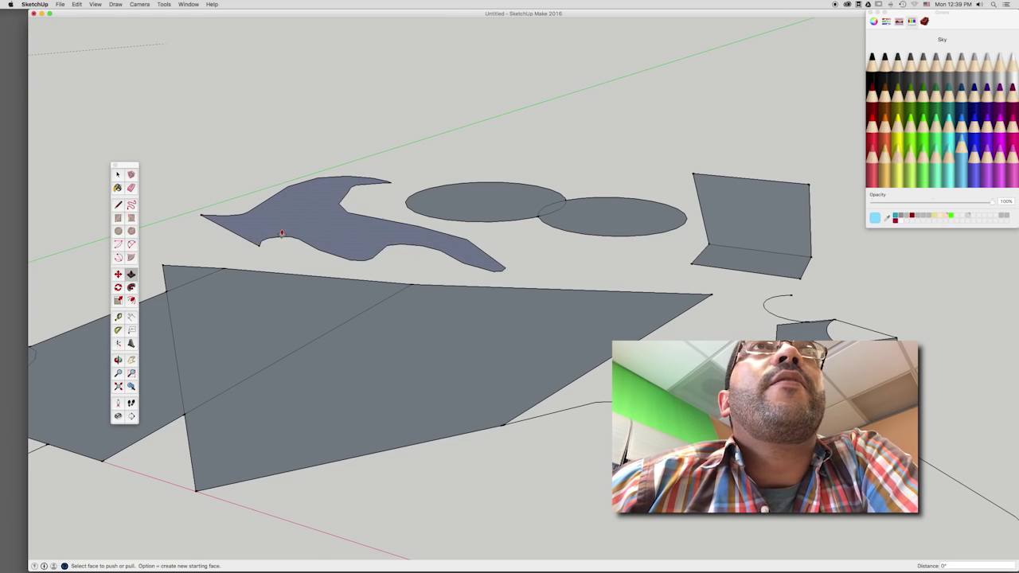
pyautogui.click(281, 229)
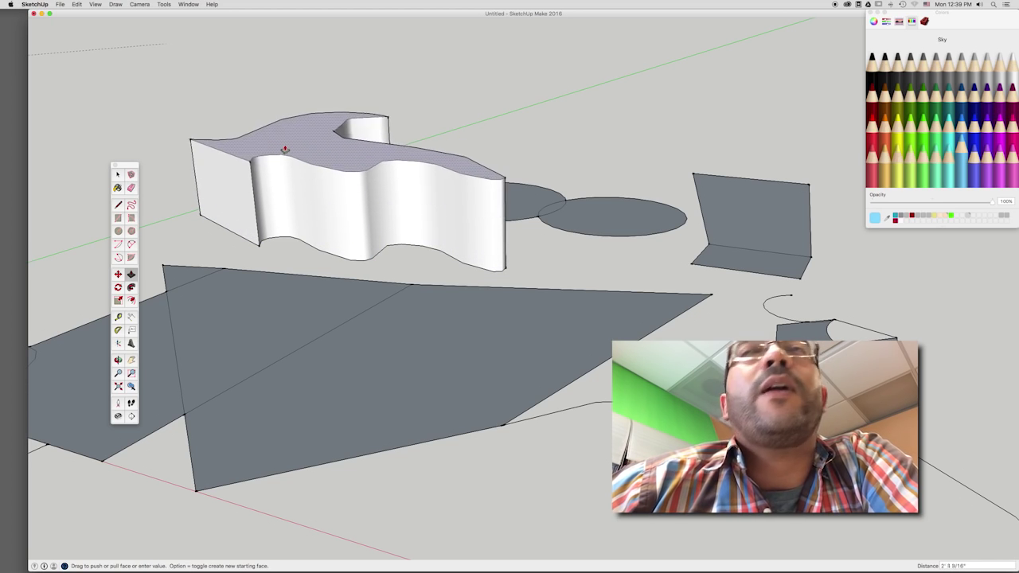
pyautogui.click(284, 149)
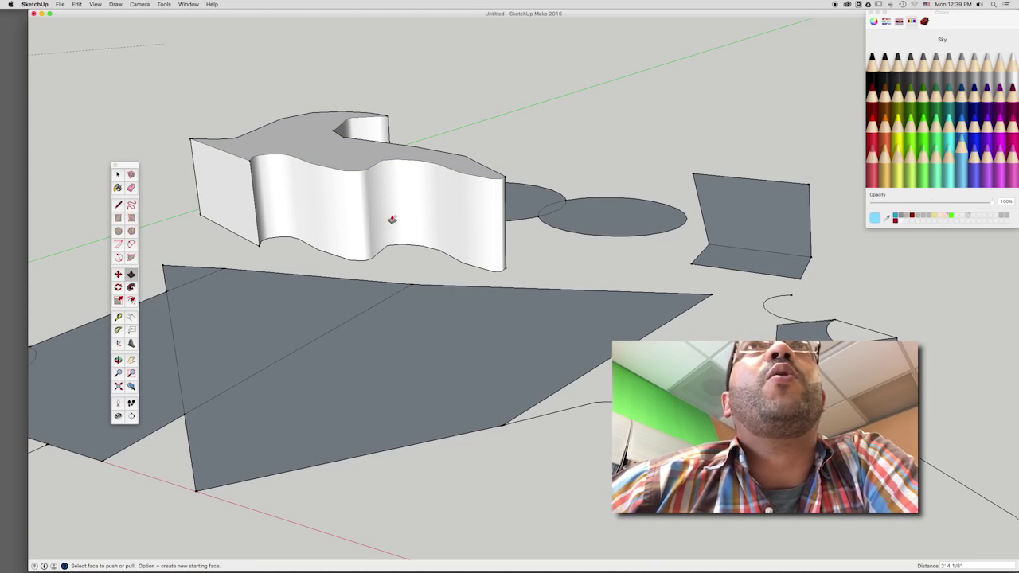
pyautogui.click(570, 326)
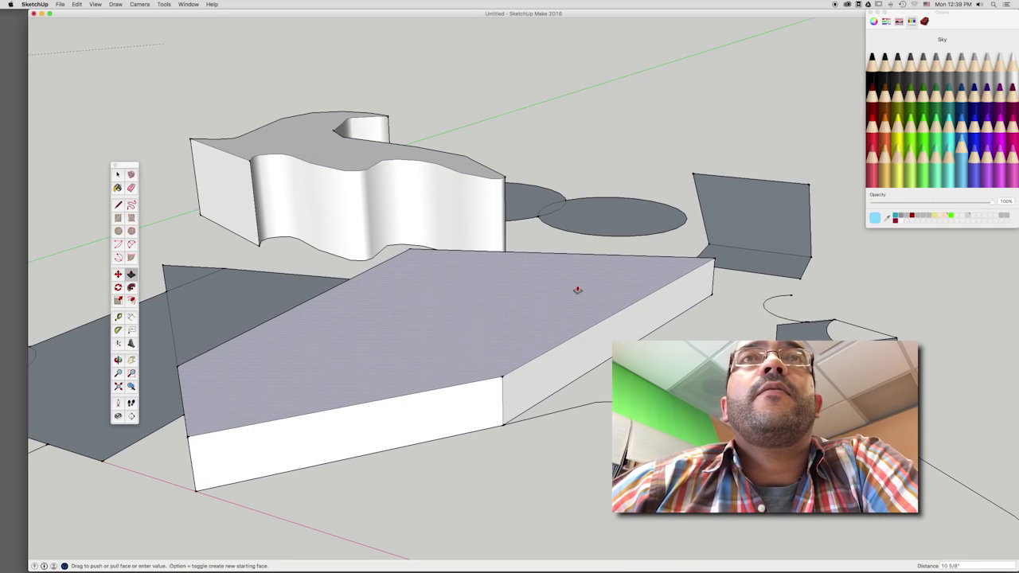
pyautogui.click(420, 357)
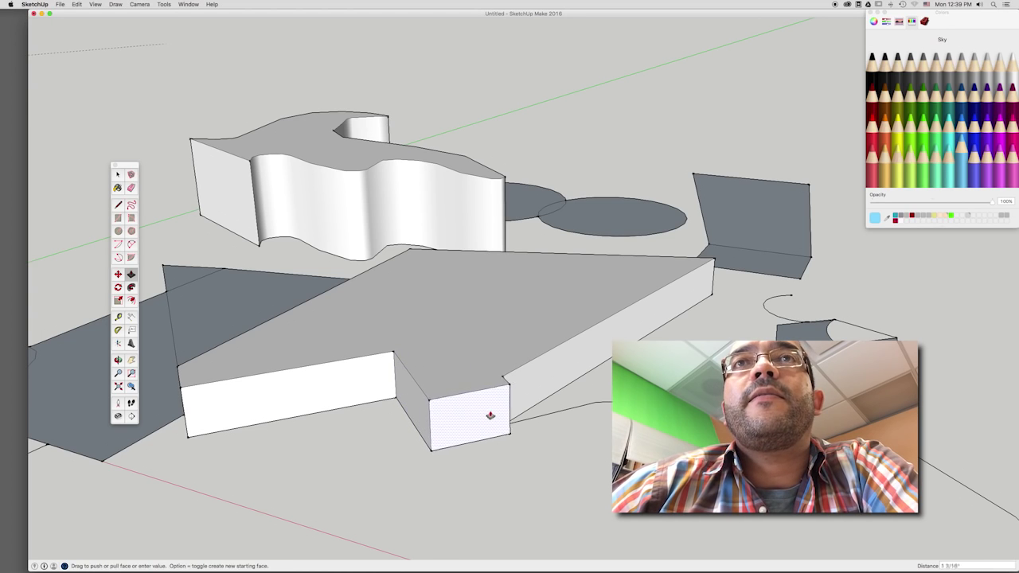
pyautogui.click(555, 476)
pyautogui.click(569, 359)
pyautogui.click(526, 388)
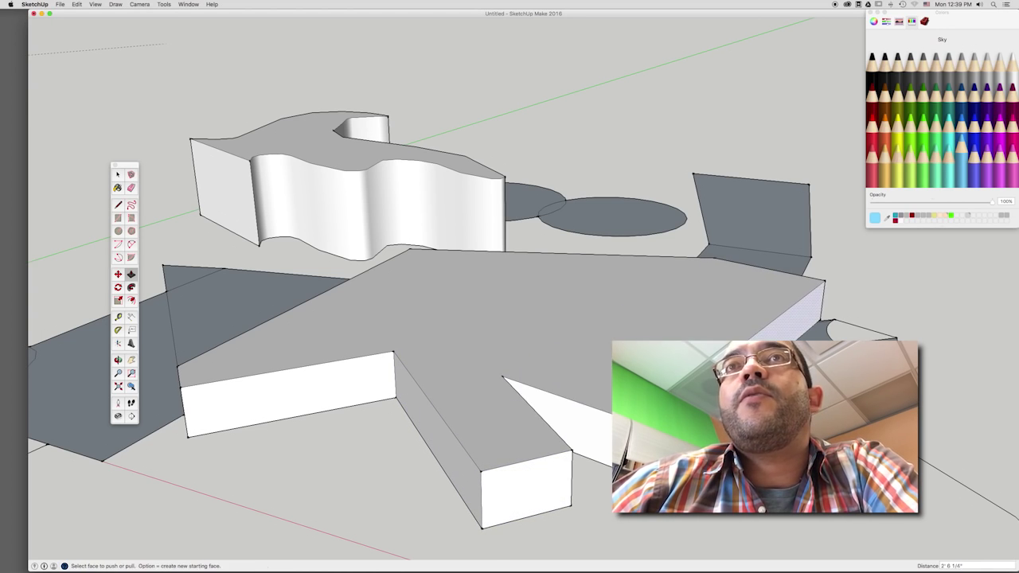
# Step: Extrude the large grey, small triangular and circular faces into blocks, then zoom out over the model
pyautogui.moveTo(336, 318)
pyautogui.mouseDown(button='middle')
pyautogui.moveTo(433, 321)
pyautogui.moveTo(446, 346)
pyautogui.moveTo(497, 297)
pyautogui.moveTo(464, 303)
pyautogui.moveTo(550, 295)
pyautogui.moveTo(509, 329)
pyautogui.mouseUp(button='middle')
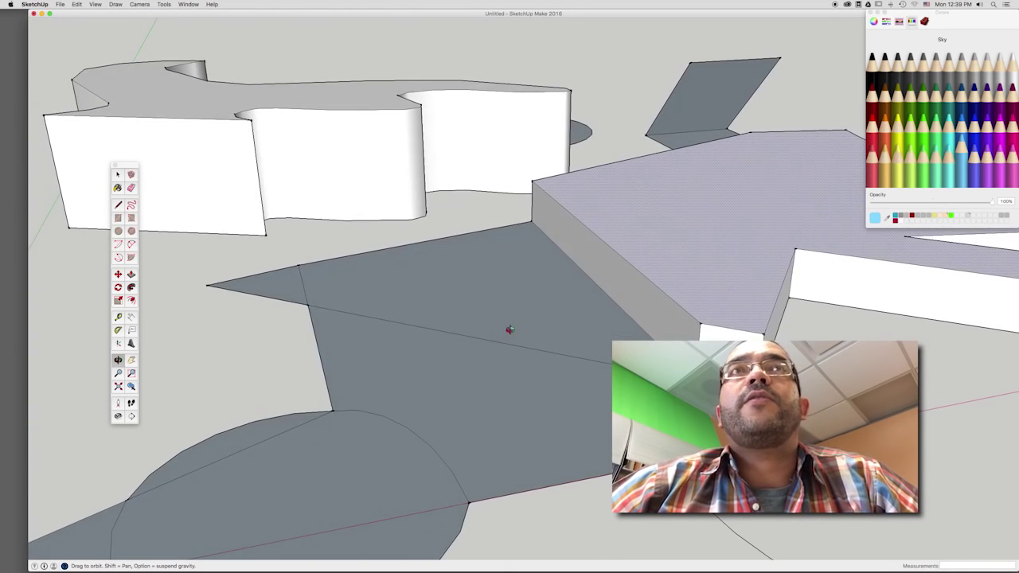
pyautogui.click(510, 325)
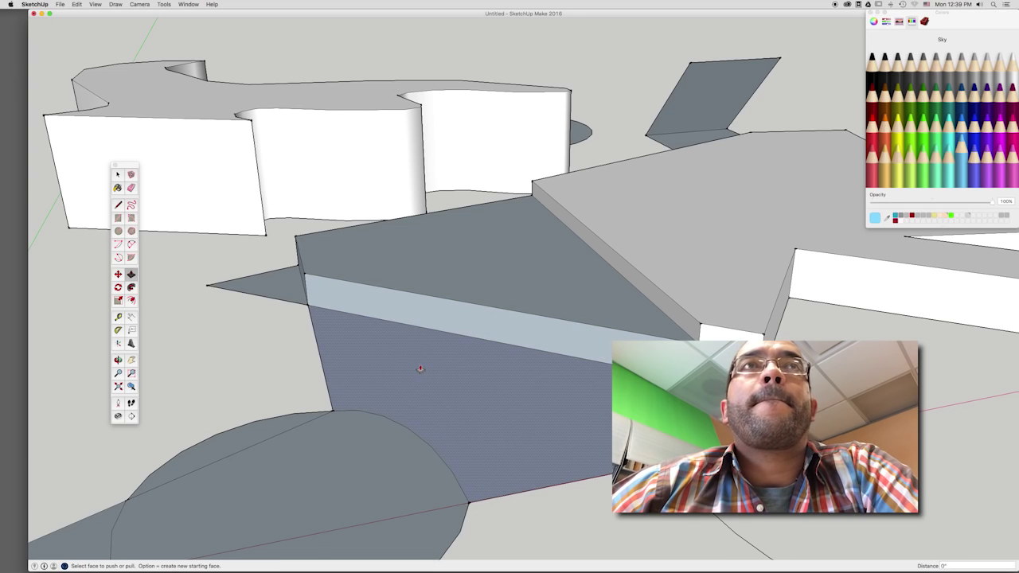
pyautogui.click(282, 295)
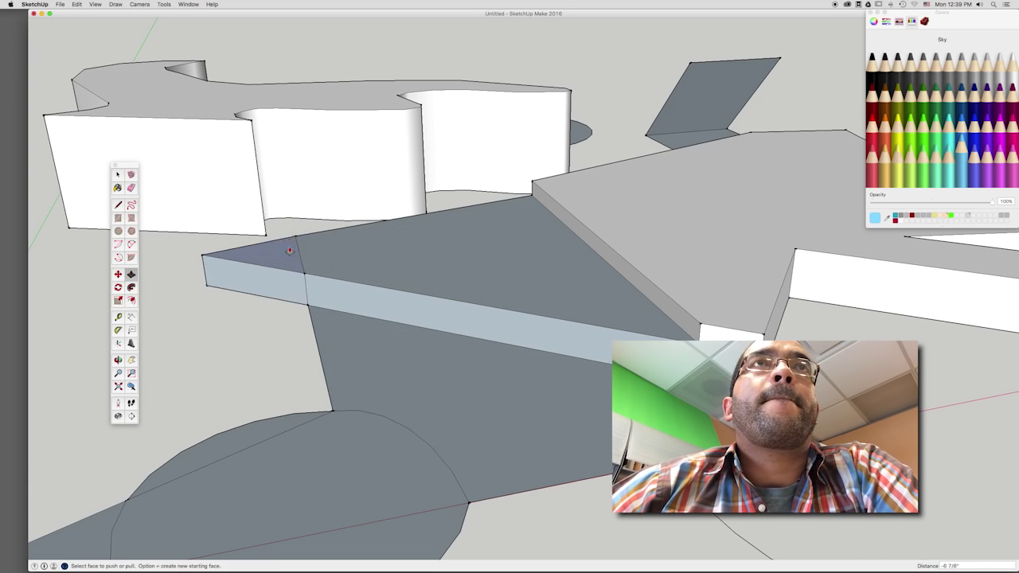
pyautogui.click(279, 259)
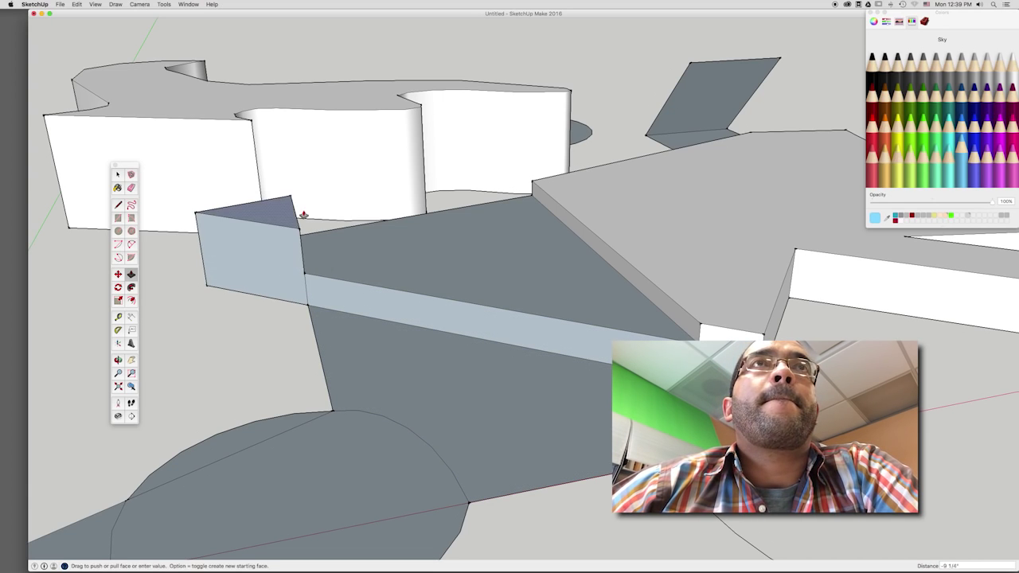
pyautogui.click(305, 459)
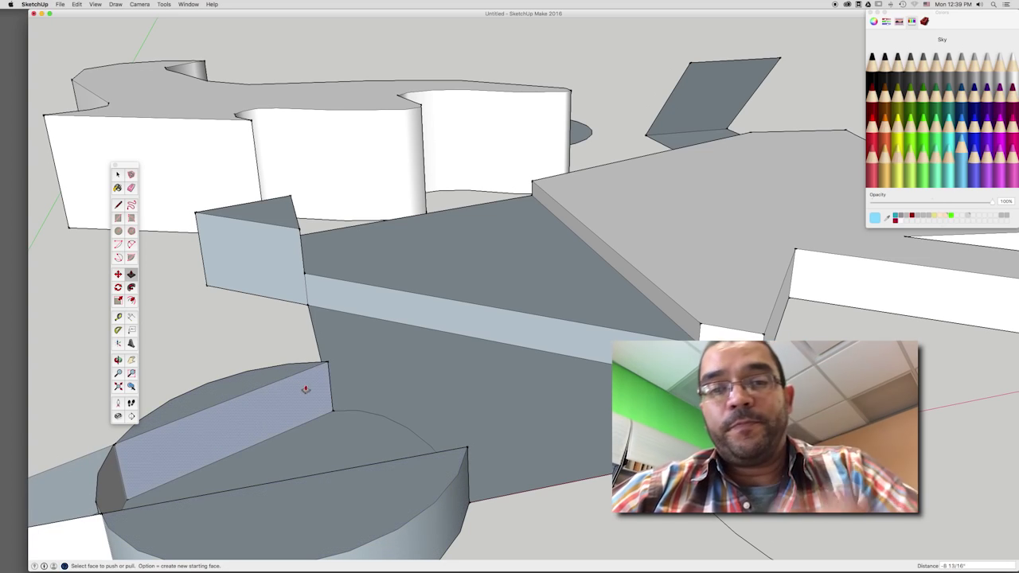
pyautogui.moveTo(311, 382); pyautogui.dragTo(493, 319, button='middle')
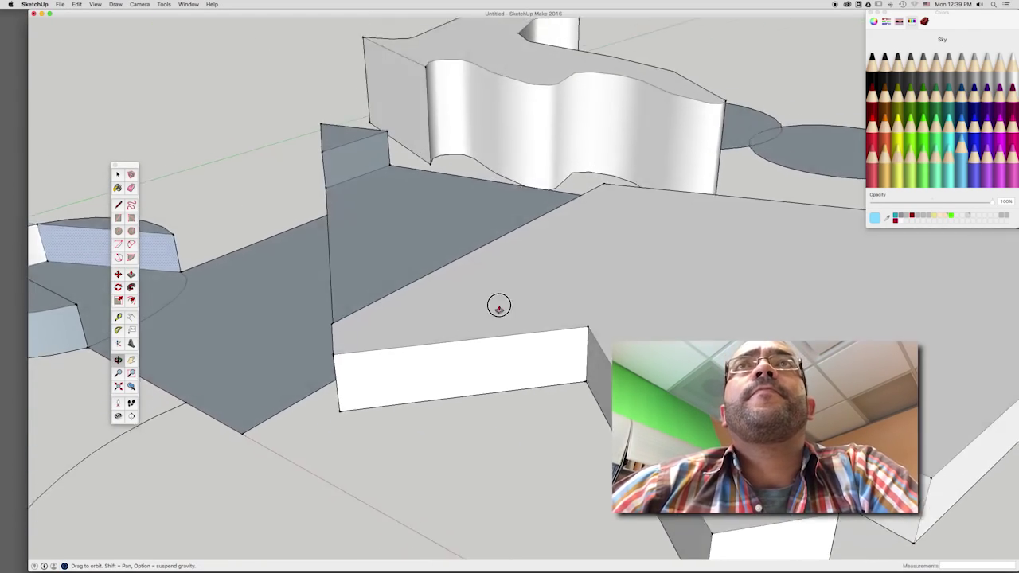
pyautogui.scroll(-5, 493, 318)
pyautogui.scroll(-5, 526, 262)
pyautogui.moveTo(526, 262); pyautogui.dragTo(530, 282, button='middle')
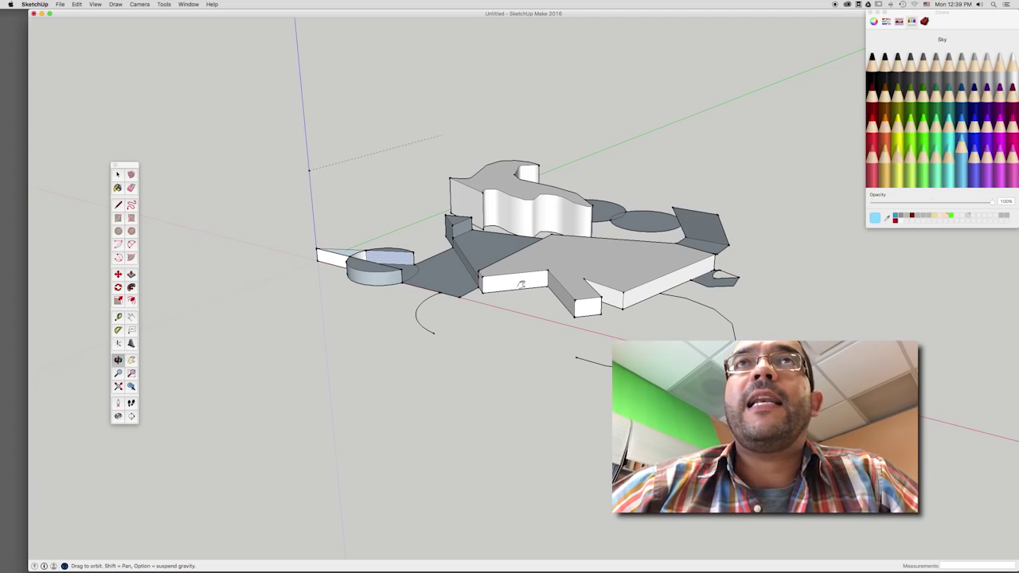
pyautogui.scroll(2, 502, 331)
pyautogui.scroll(2, 478, 375)
pyautogui.scroll(2, 478, 374)
pyautogui.scroll(2, 481, 362)
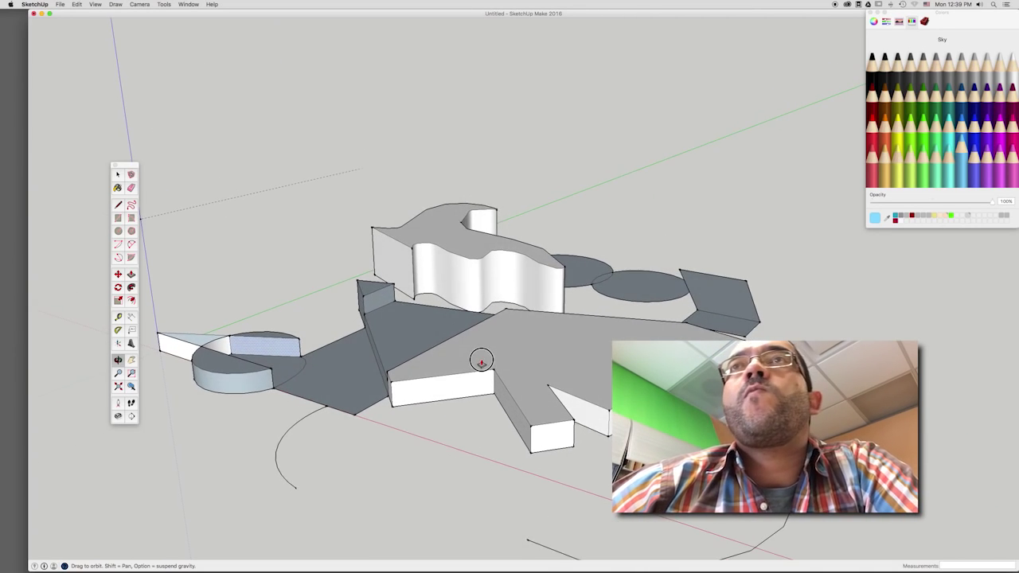
pyautogui.scroll(2, 481, 362)
pyautogui.scroll(1, 488, 393)
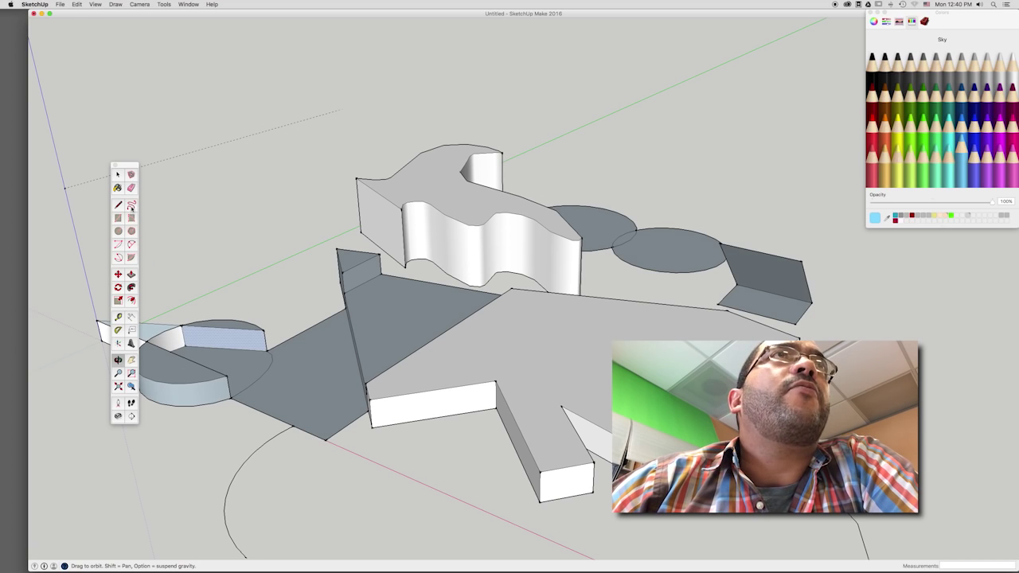
# Step: Draw a looping freehand curve on the ground in front of the model
pyautogui.click(132, 205)
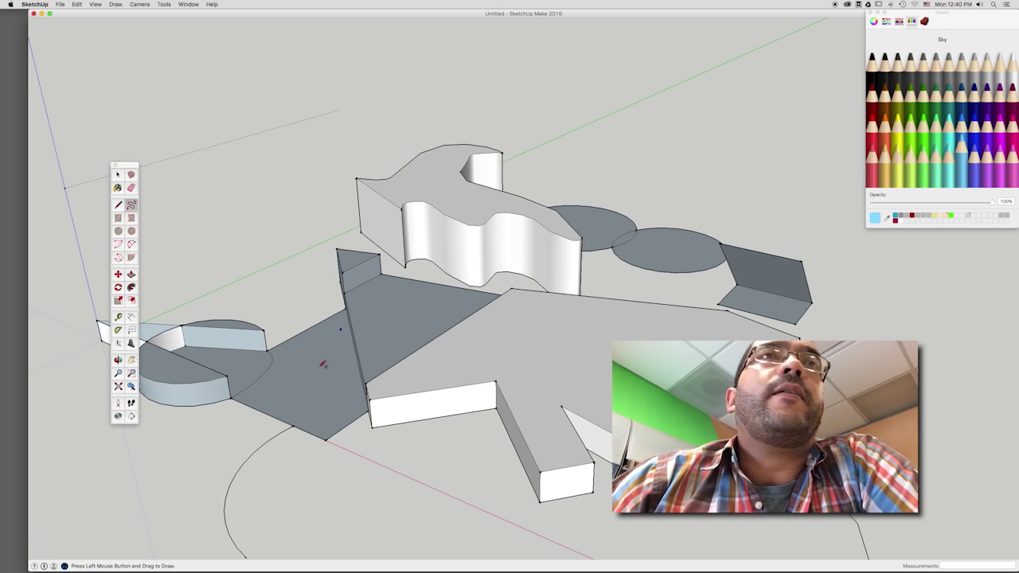
pyautogui.moveTo(400, 474)
pyautogui.mouseDown()
pyautogui.moveTo(425, 468)
pyautogui.moveTo(433, 487)
pyautogui.moveTo(337, 516)
pyautogui.moveTo(281, 459)
pyautogui.mouseUp()
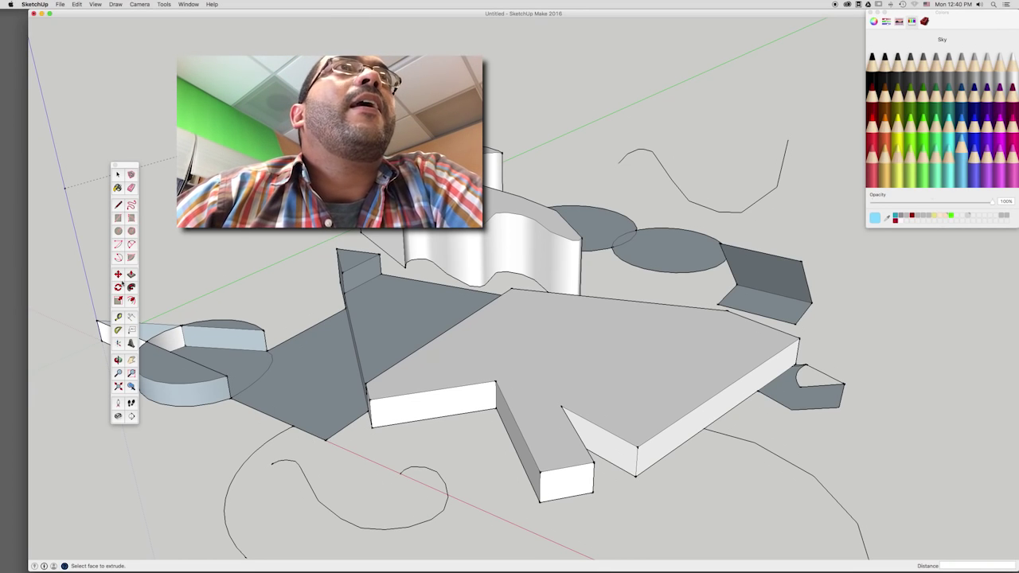
# Step: Draw small circles centred at the ends of the wavy curves
pyautogui.click(118, 231)
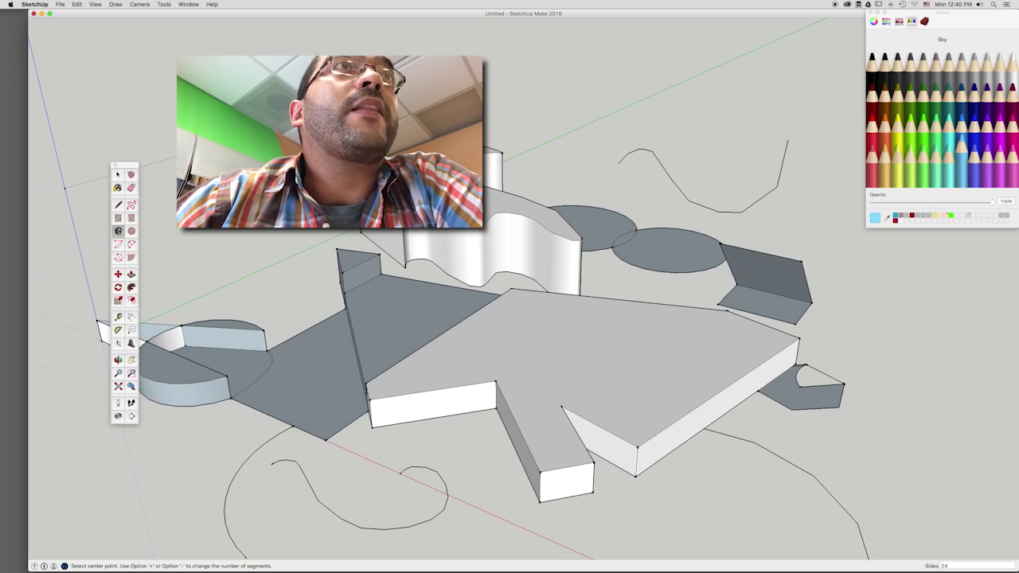
pyautogui.click(274, 463)
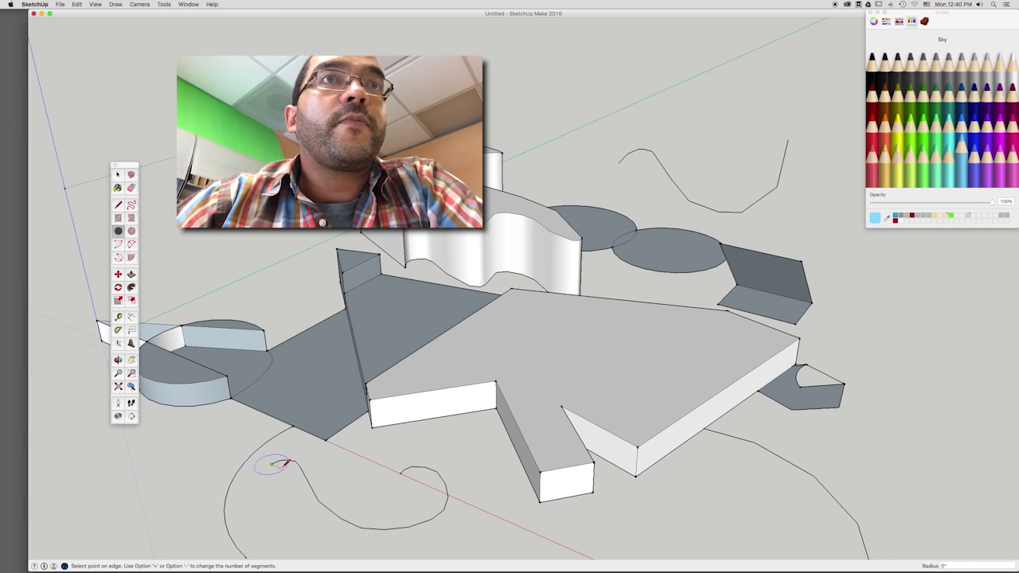
pyautogui.click(284, 463)
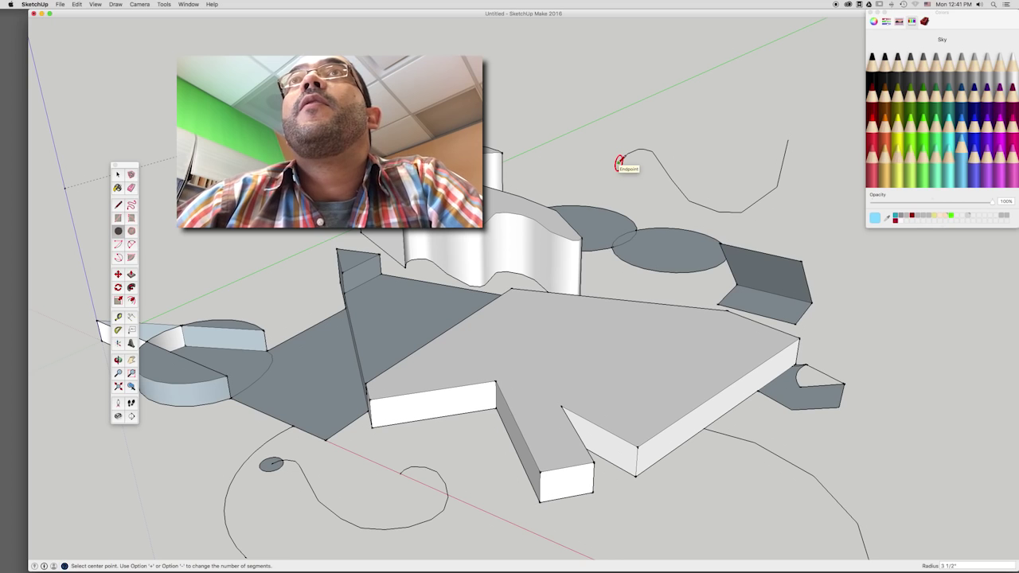
pyautogui.click(619, 161)
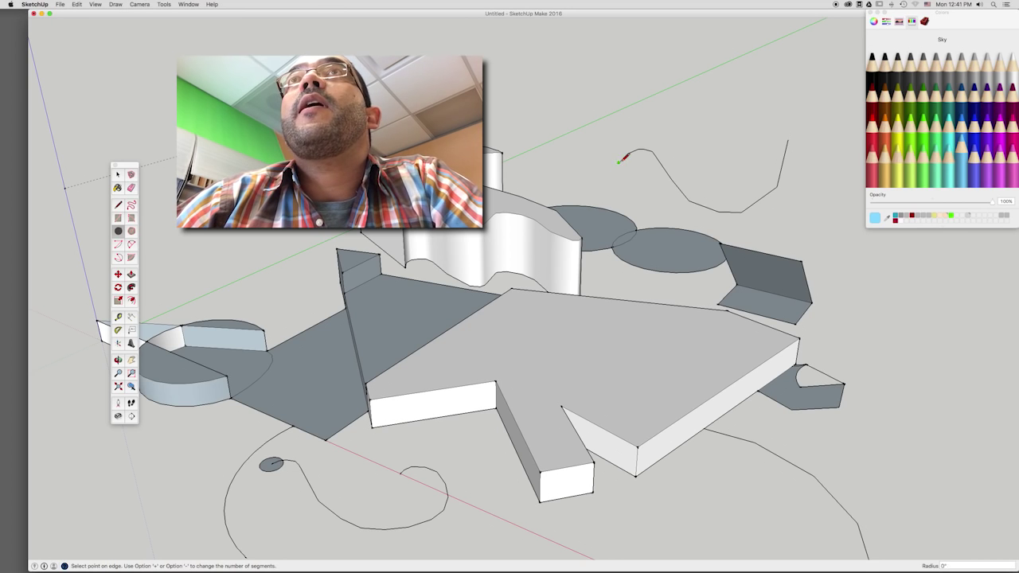
pyautogui.click(628, 154)
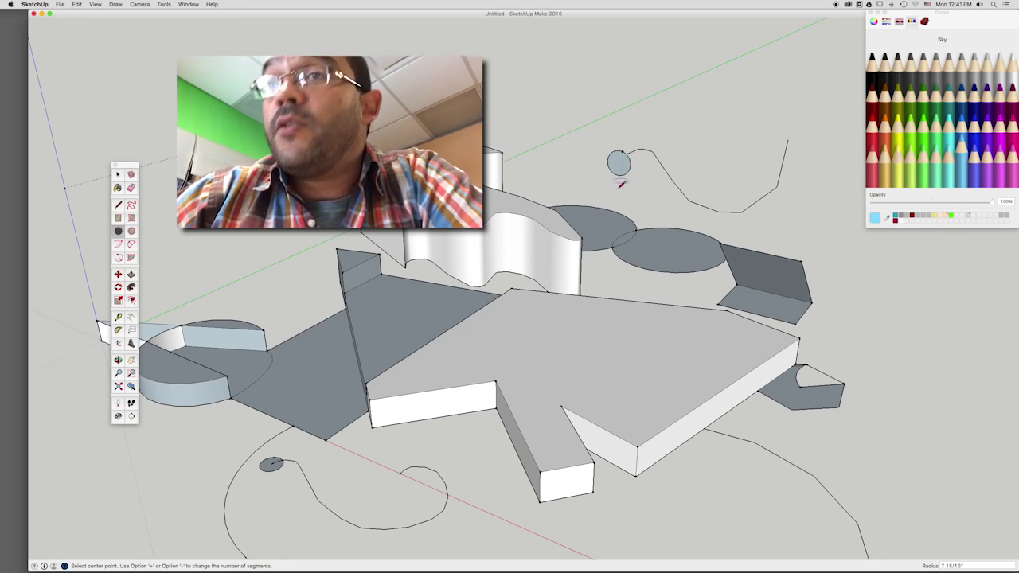
# Step: Sweep the small circle along the whole wavy curve with Follow Me, then orbit to inspect the tube
pyautogui.click(132, 274)
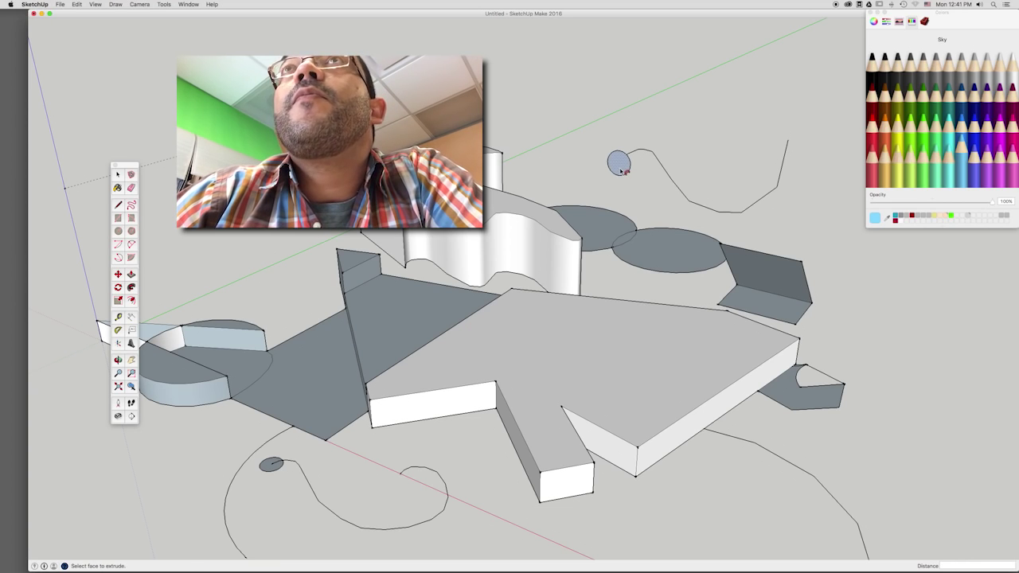
pyautogui.moveTo(645, 160); pyautogui.dragTo(737, 211)
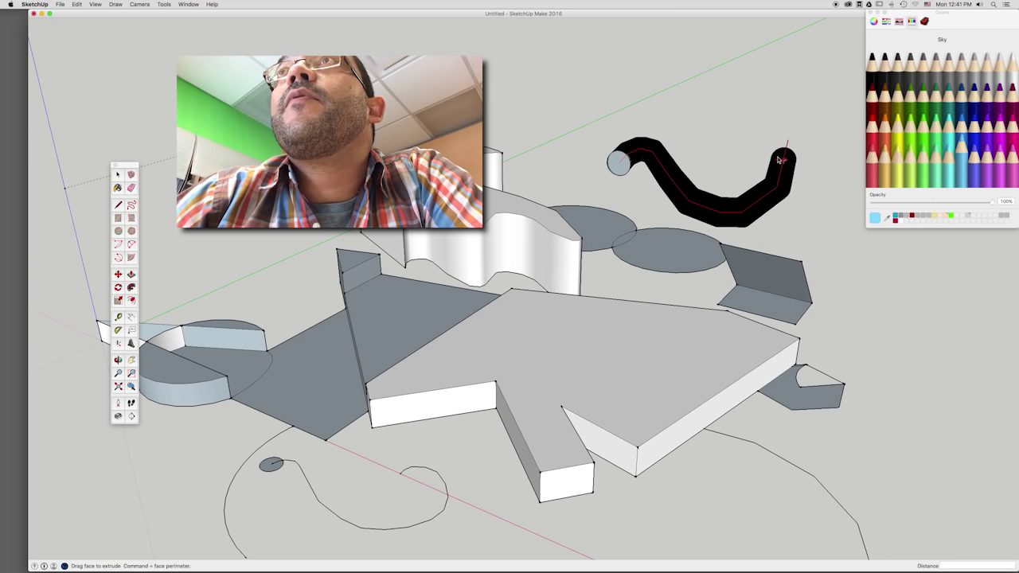
pyautogui.moveTo(736, 211); pyautogui.dragTo(782, 155)
pyautogui.moveTo(739, 164)
pyautogui.mouseDown(button='middle')
pyautogui.moveTo(762, 237)
pyautogui.moveTo(343, 250)
pyautogui.moveTo(564, 259)
pyautogui.moveTo(521, 234)
pyautogui.moveTo(537, 236)
pyautogui.moveTo(374, 290)
pyautogui.moveTo(481, 293)
pyautogui.moveTo(464, 343)
pyautogui.moveTo(437, 302)
pyautogui.moveTo(443, 310)
pyautogui.mouseUp(button='middle')
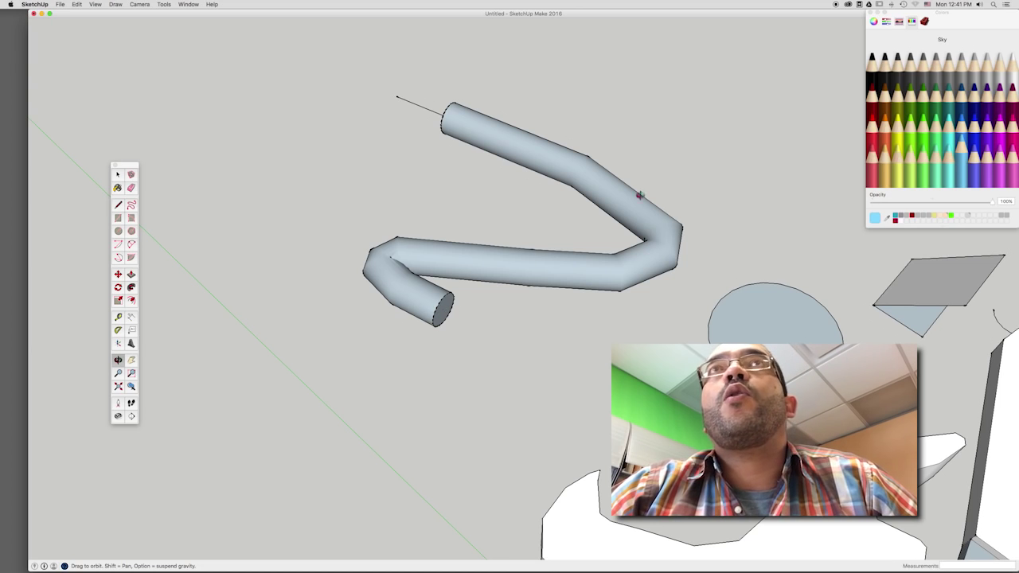
pyautogui.moveTo(548, 321)
pyautogui.mouseDown(button='middle')
pyautogui.moveTo(571, 262)
pyautogui.moveTo(526, 292)
pyautogui.moveTo(540, 268)
pyautogui.moveTo(591, 337)
pyautogui.mouseUp(button='middle')
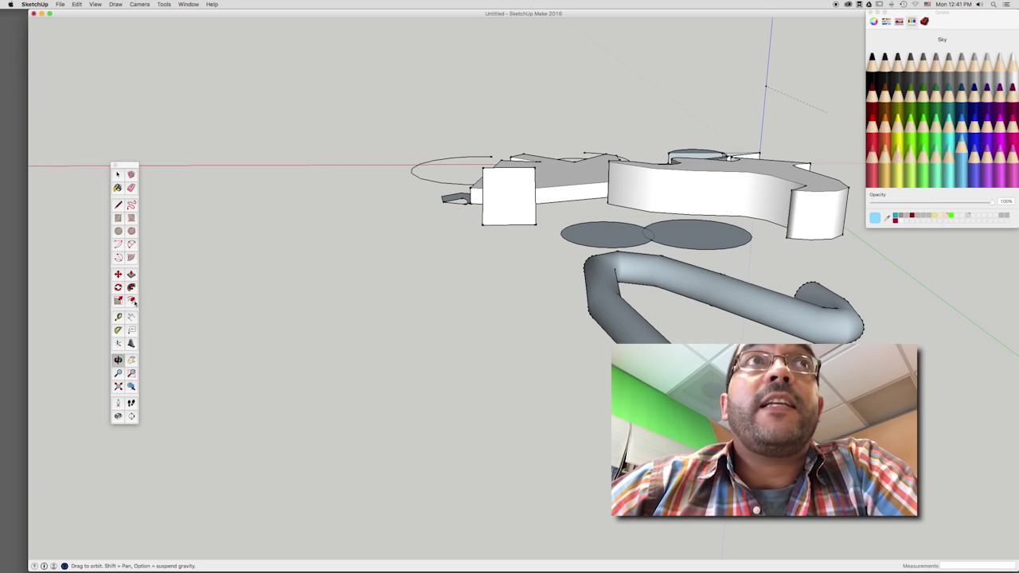
pyautogui.click(132, 301)
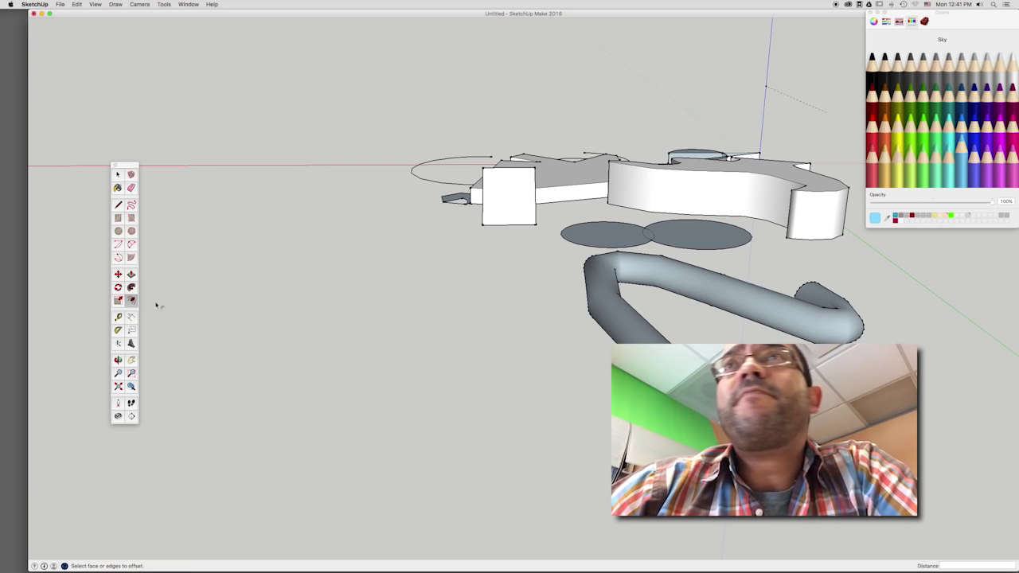
# Step: Offset an inset outline on the star slab's top face
pyautogui.moveTo(512, 241)
pyautogui.mouseDown(button='middle')
pyautogui.moveTo(581, 221)
pyautogui.moveTo(533, 270)
pyautogui.moveTo(701, 268)
pyautogui.moveTo(528, 282)
pyautogui.moveTo(559, 282)
pyautogui.mouseUp(button='middle')
pyautogui.scroll(3, 531, 275)
pyautogui.scroll(5, 522, 279)
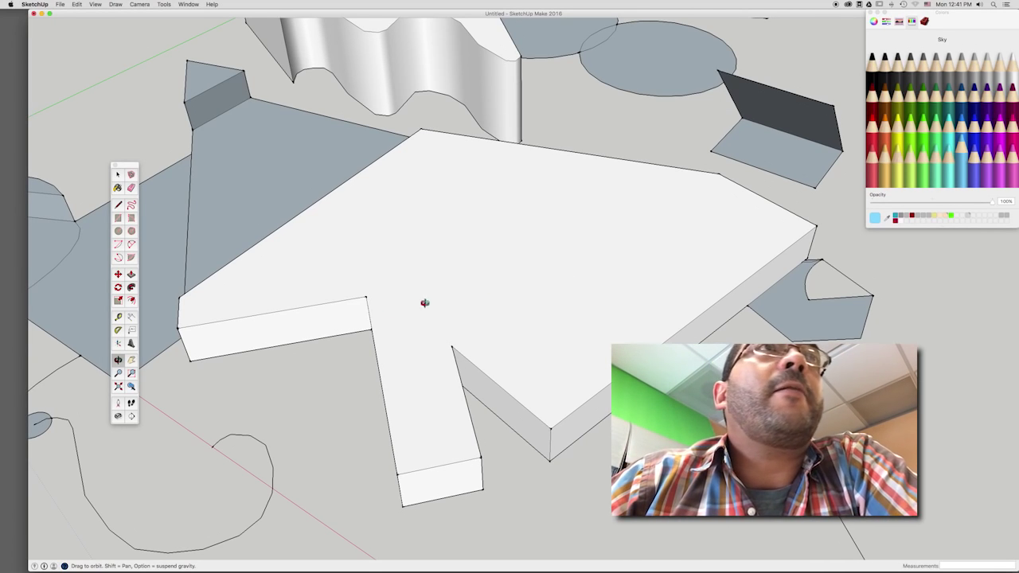
pyautogui.click(131, 300)
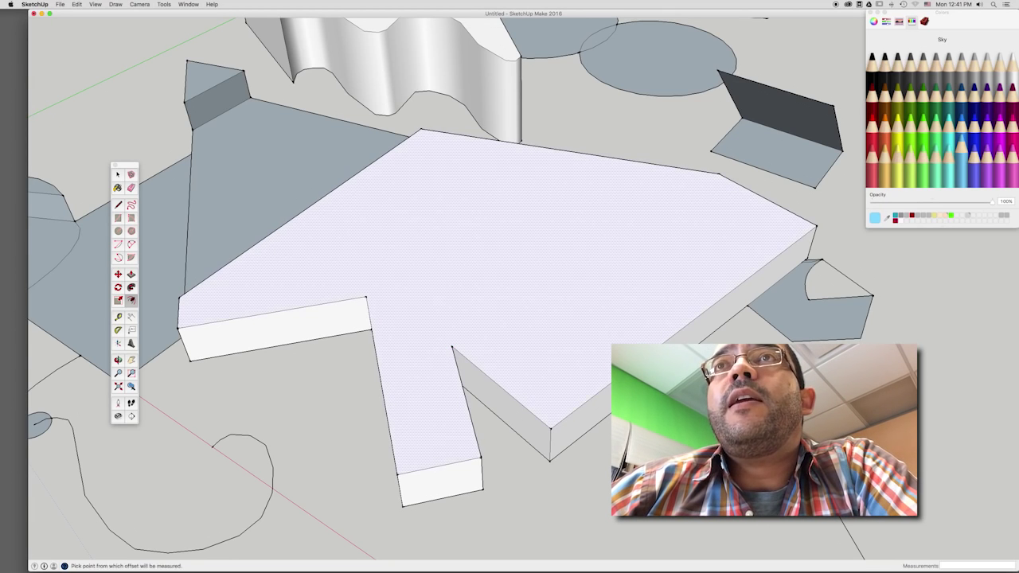
pyautogui.click(629, 351)
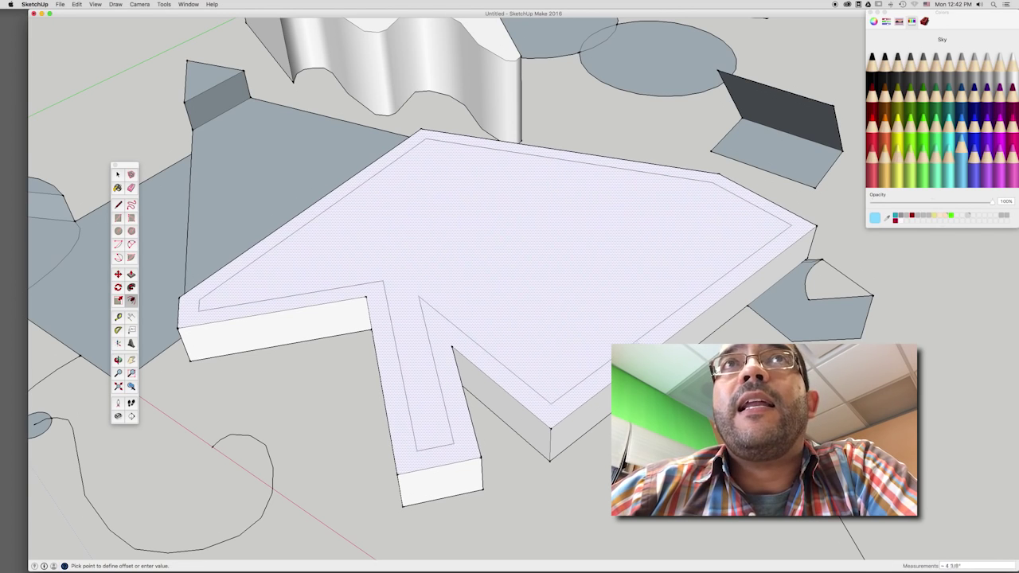
pyautogui.click(607, 331)
# Step: Push/Pull the inner face up about 1' 10", leaving a ledge around it
pyautogui.press('p')
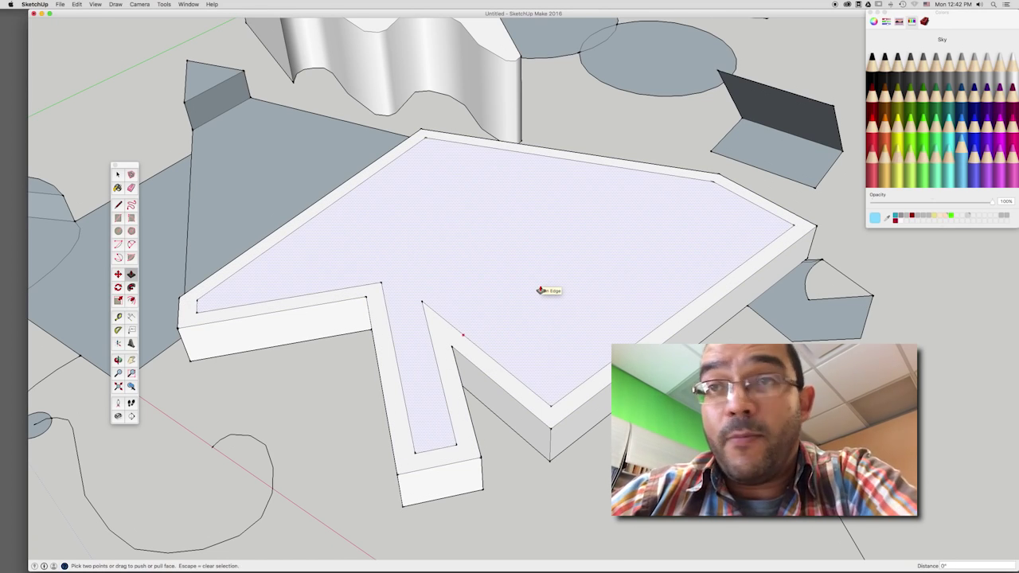
pyautogui.click(541, 291)
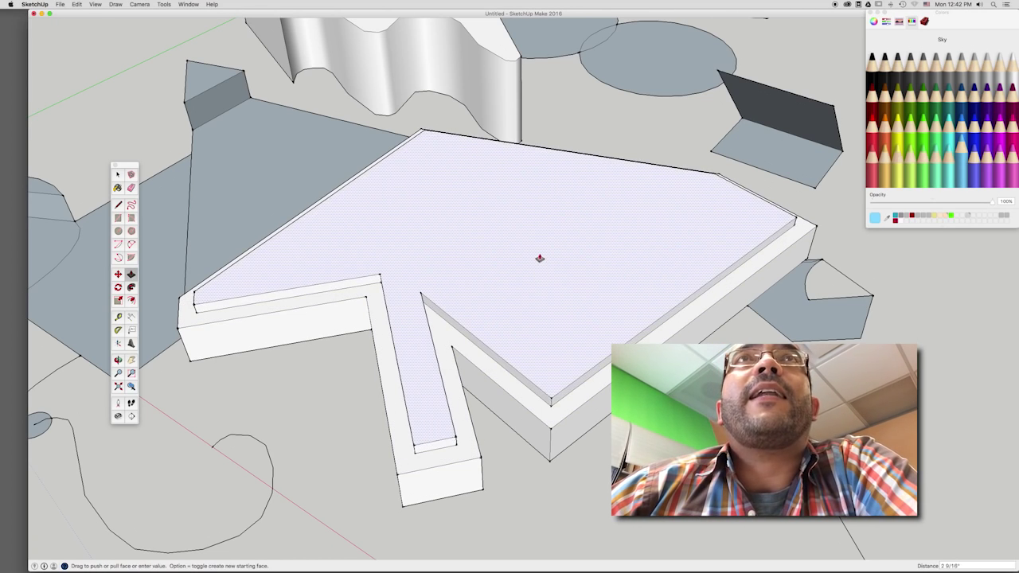
pyautogui.click(544, 259)
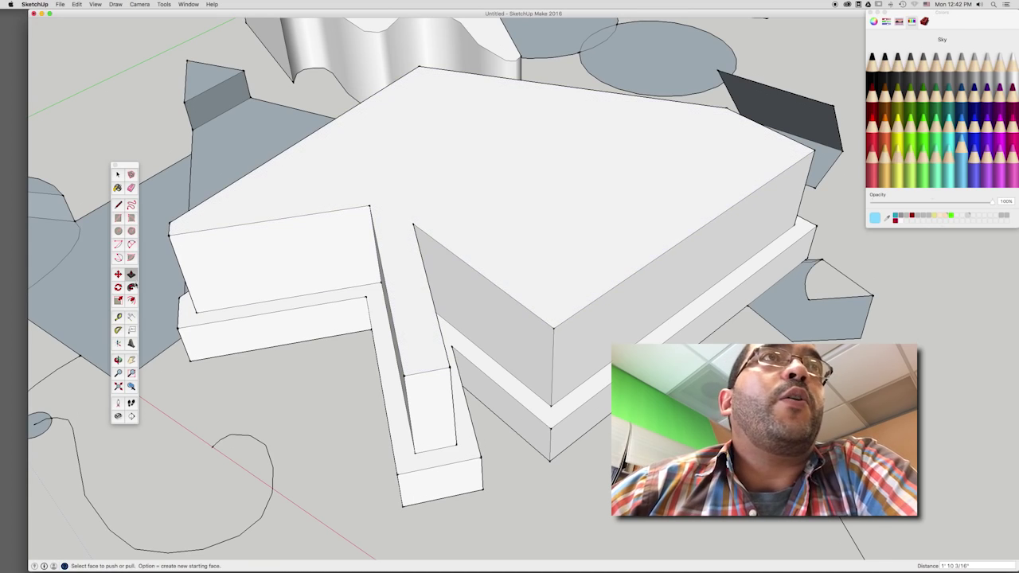
# Step: Inset the raised arm's end face and pull the inner face out into a 3' 3/16" box
pyautogui.click(131, 298)
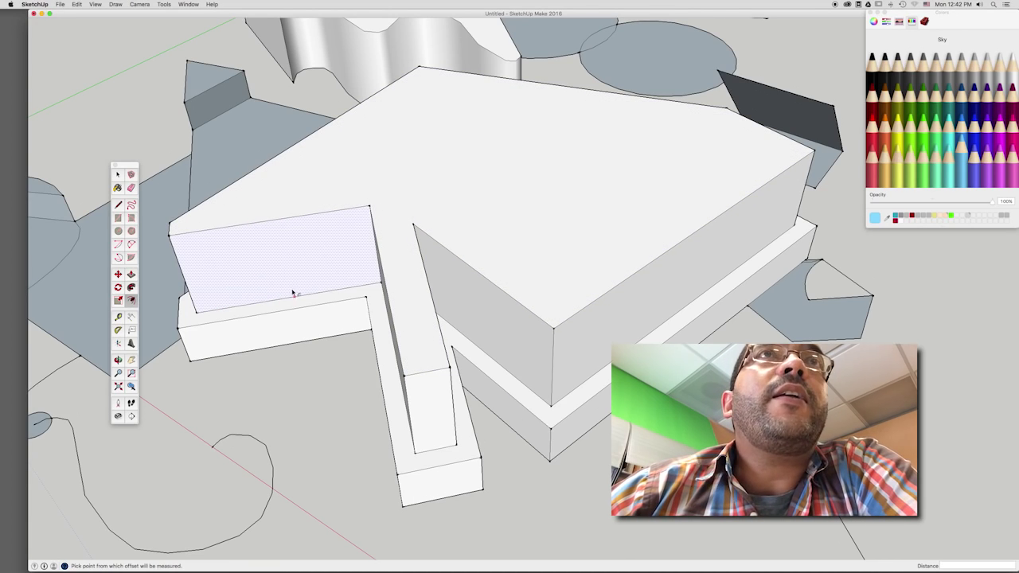
pyautogui.click(290, 299)
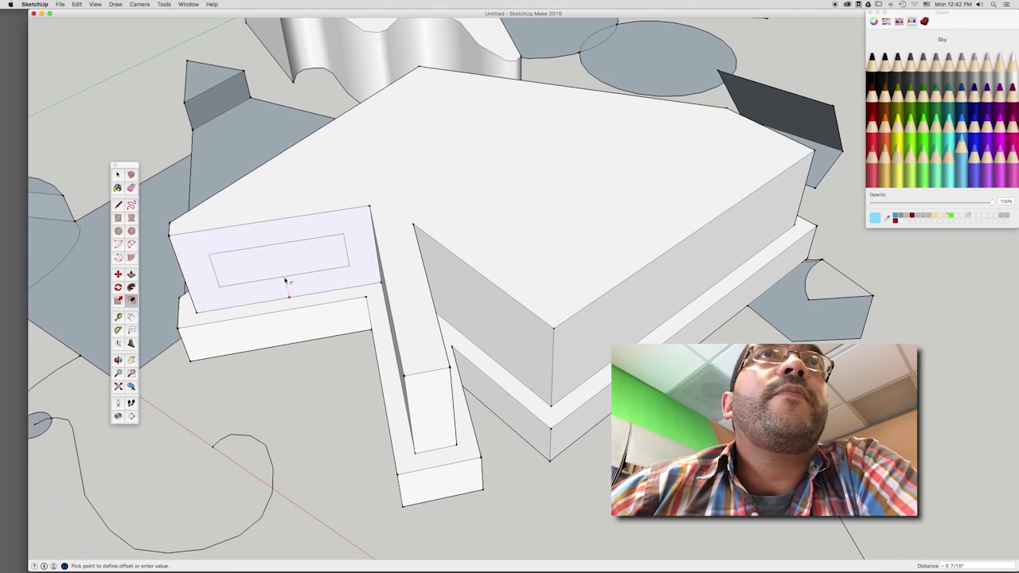
pyautogui.click(286, 289)
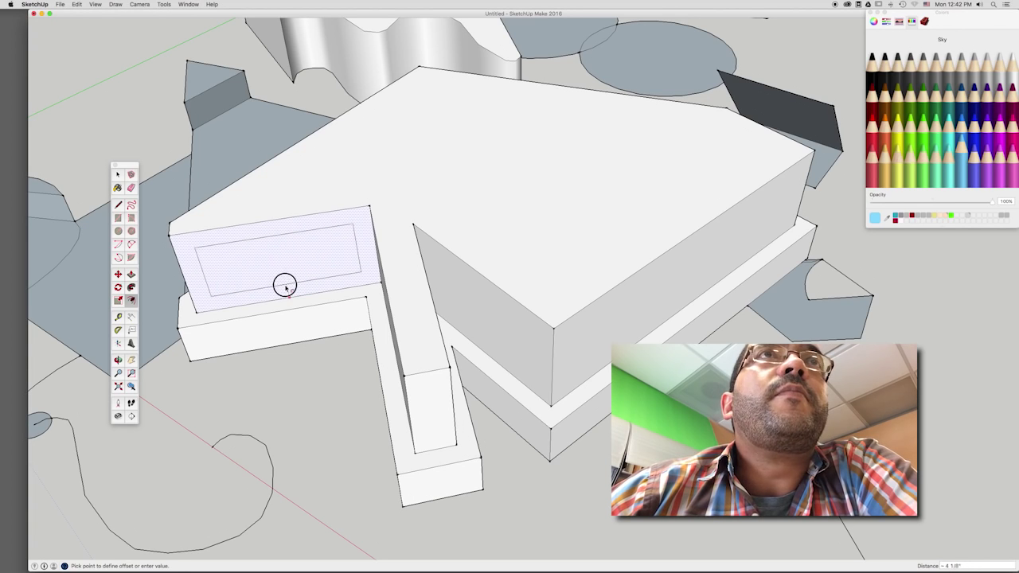
pyautogui.press('p')
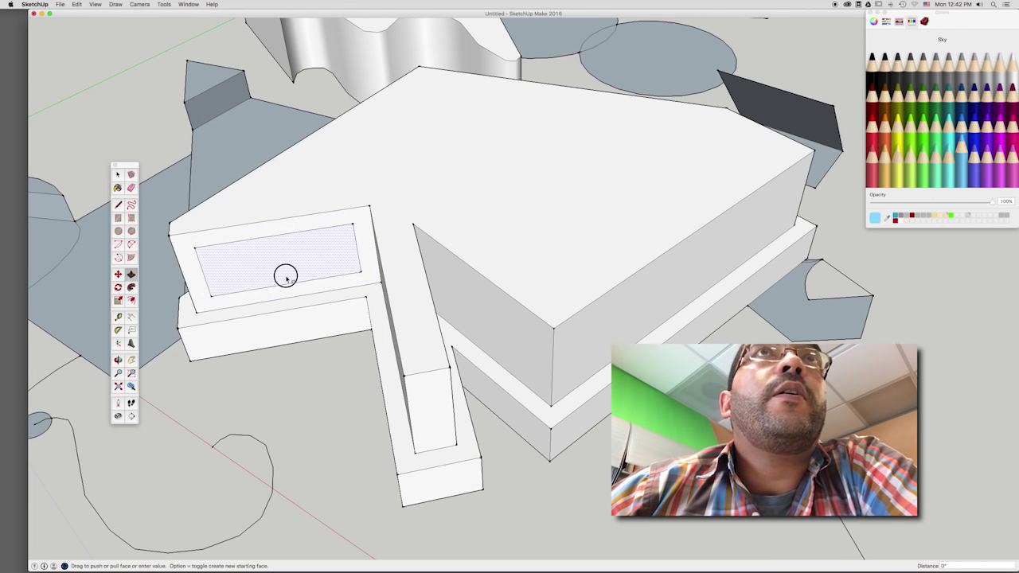
pyautogui.moveTo(285, 277); pyautogui.dragTo(289, 394)
pyautogui.moveTo(289, 393)
pyautogui.mouseDown(button='middle')
pyautogui.moveTo(419, 265)
pyautogui.moveTo(453, 263)
pyautogui.moveTo(523, 223)
pyautogui.moveTo(501, 300)
pyautogui.moveTo(473, 289)
pyautogui.moveTo(448, 196)
pyautogui.moveTo(440, 202)
pyautogui.moveTo(431, 178)
pyautogui.mouseUp(button='middle')
# Step: Inset the box's bottom face 3 7/8" and push the inner face 4 1/8" in as a recess
pyautogui.click(132, 301)
pyautogui.click(483, 161)
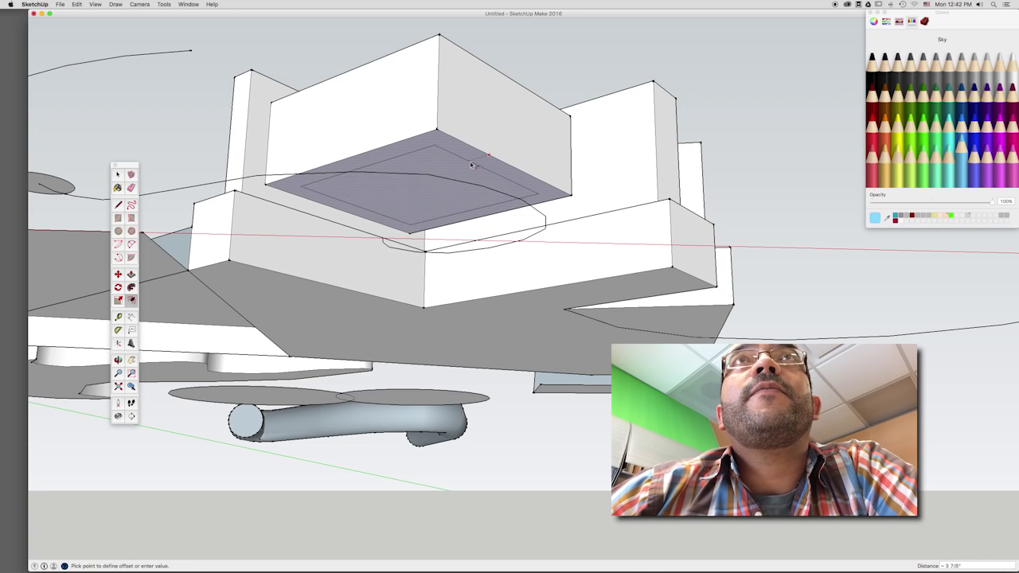
pyautogui.press('p')
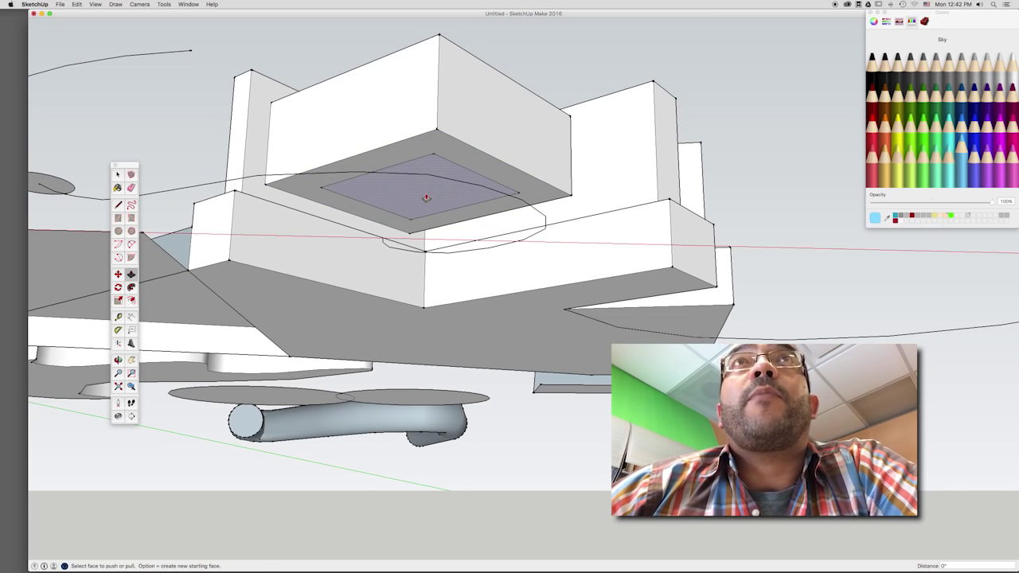
pyautogui.click(426, 197)
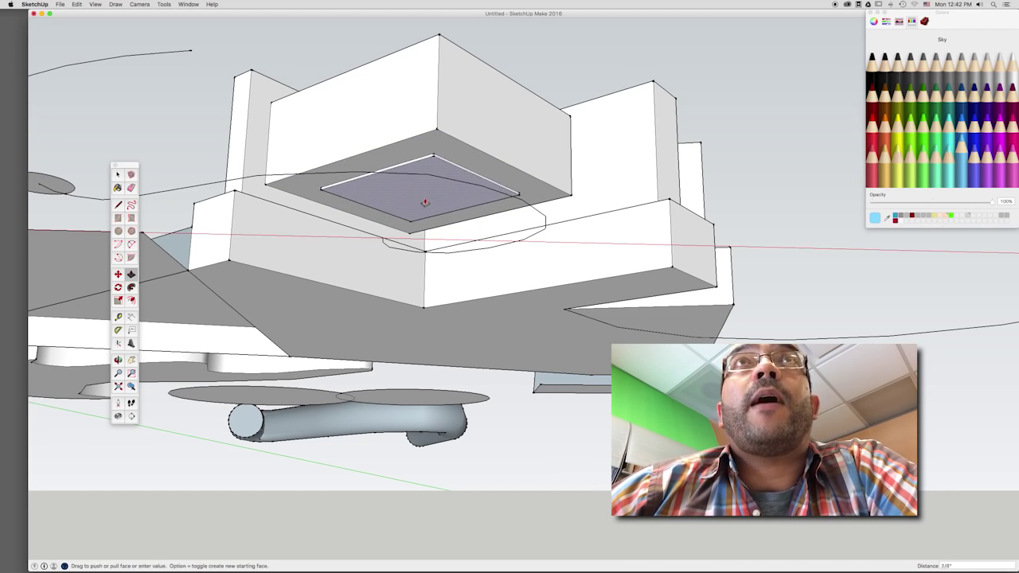
pyautogui.click(469, 166)
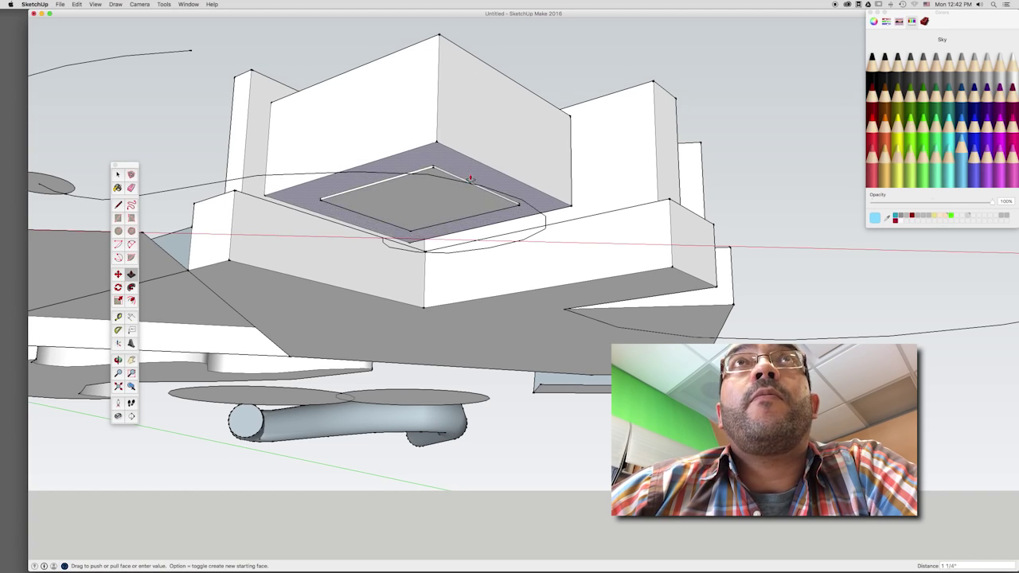
pyautogui.click(469, 241)
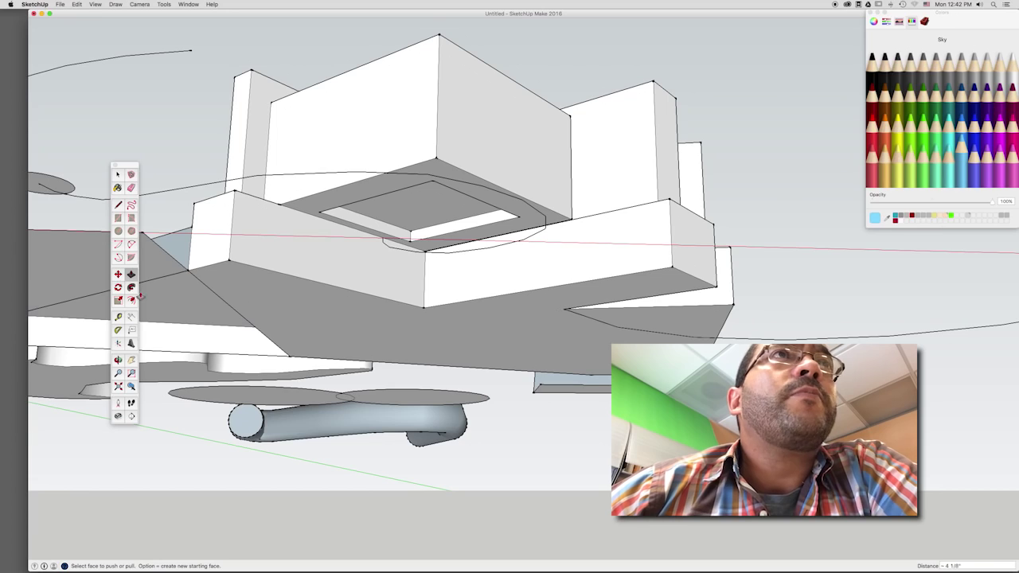
pyautogui.moveTo(282, 298)
pyautogui.mouseDown(button='middle')
pyautogui.moveTo(404, 250)
pyautogui.moveTo(348, 354)
pyautogui.moveTo(352, 303)
pyautogui.mouseUp(button='middle')
pyautogui.moveTo(456, 254); pyautogui.dragTo(430, 256, button='middle')
pyautogui.moveTo(274, 315); pyautogui.dragTo(160, 327, button='middle')
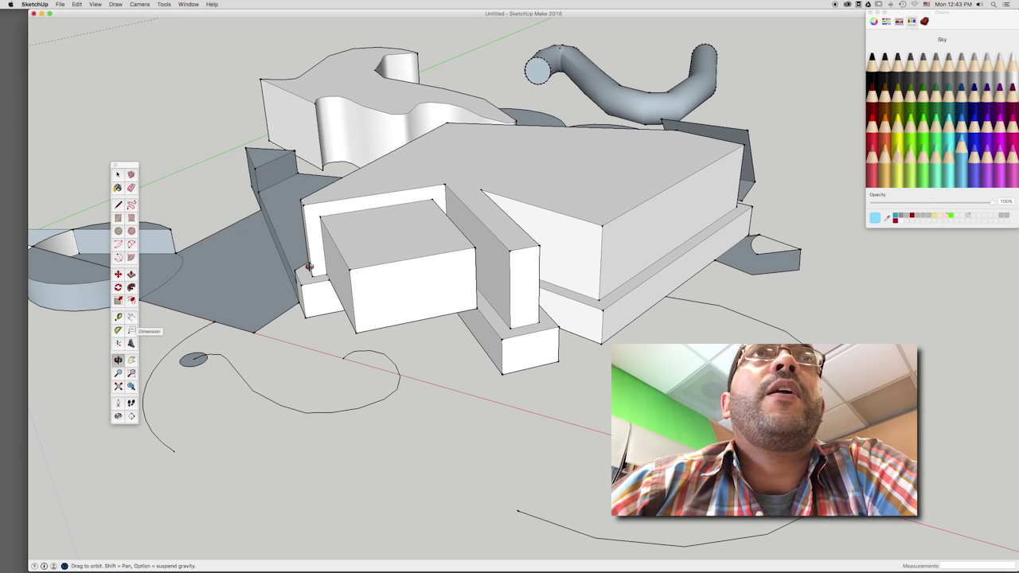
# Step: Add dimensions of 2' 8 7/8" and 3' 3/16" along the front box's top edges
pyautogui.click(130, 317)
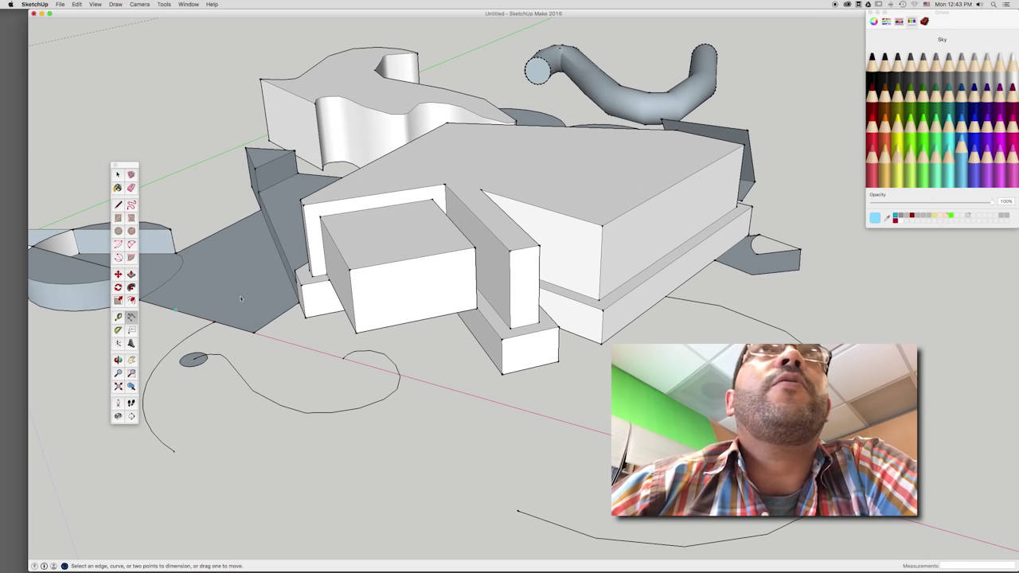
pyautogui.click(319, 216)
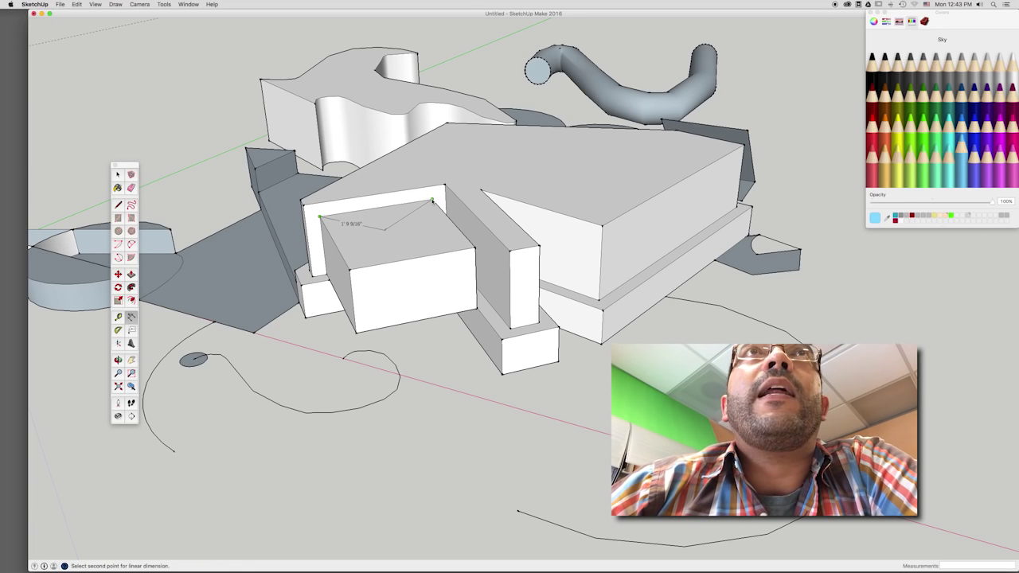
pyautogui.click(431, 200)
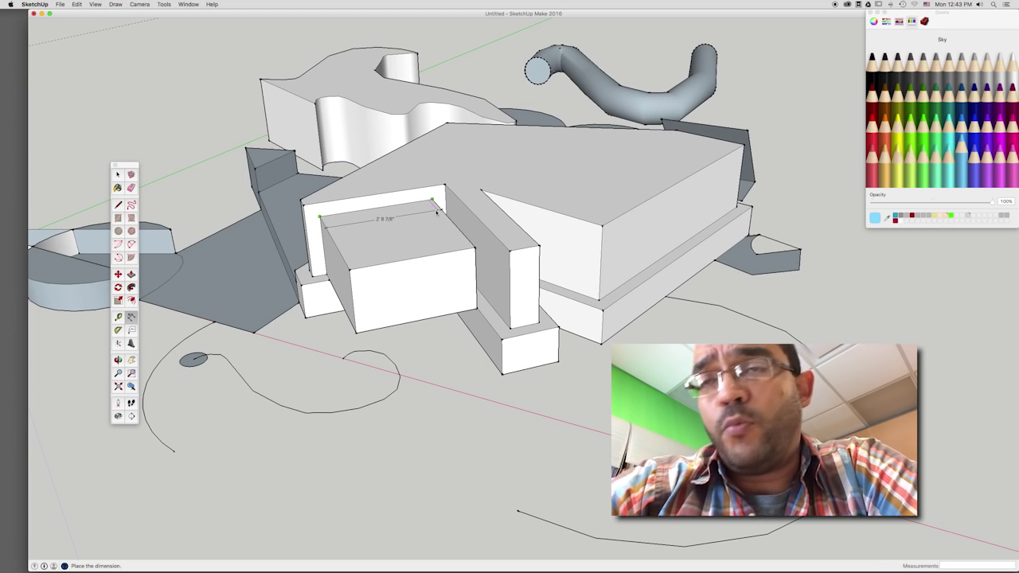
pyautogui.click(436, 211)
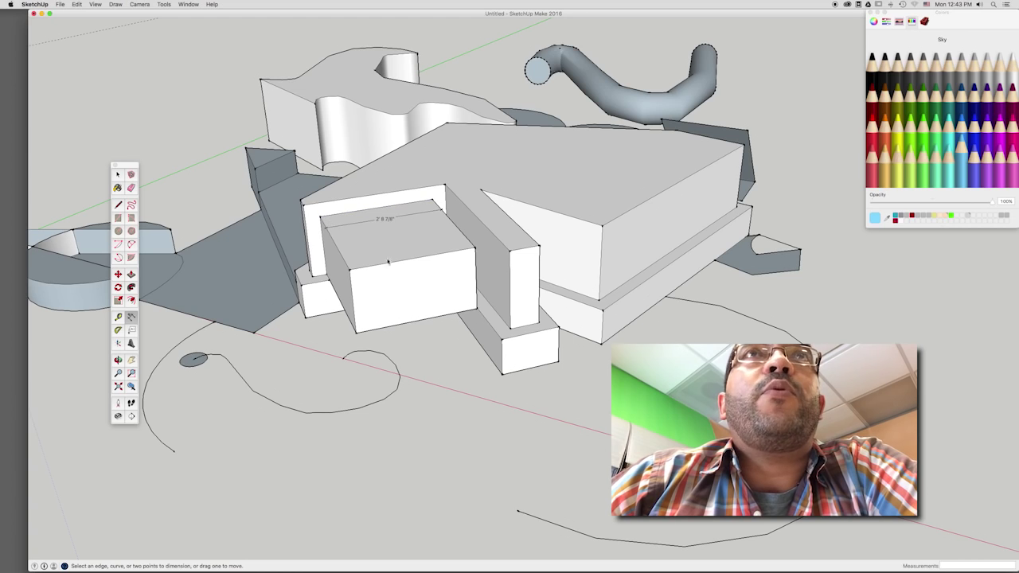
pyautogui.click(320, 217)
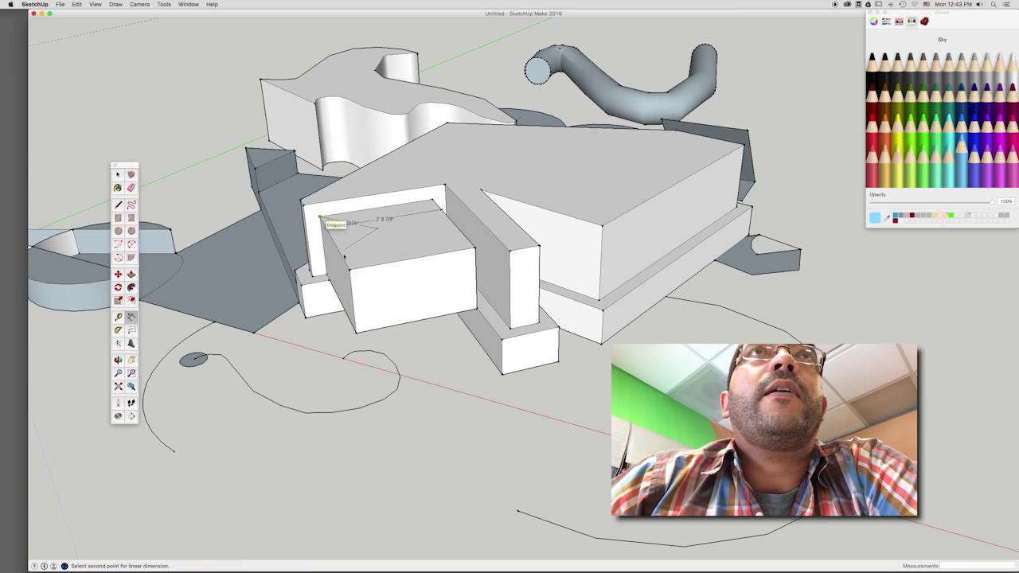
pyautogui.click(348, 270)
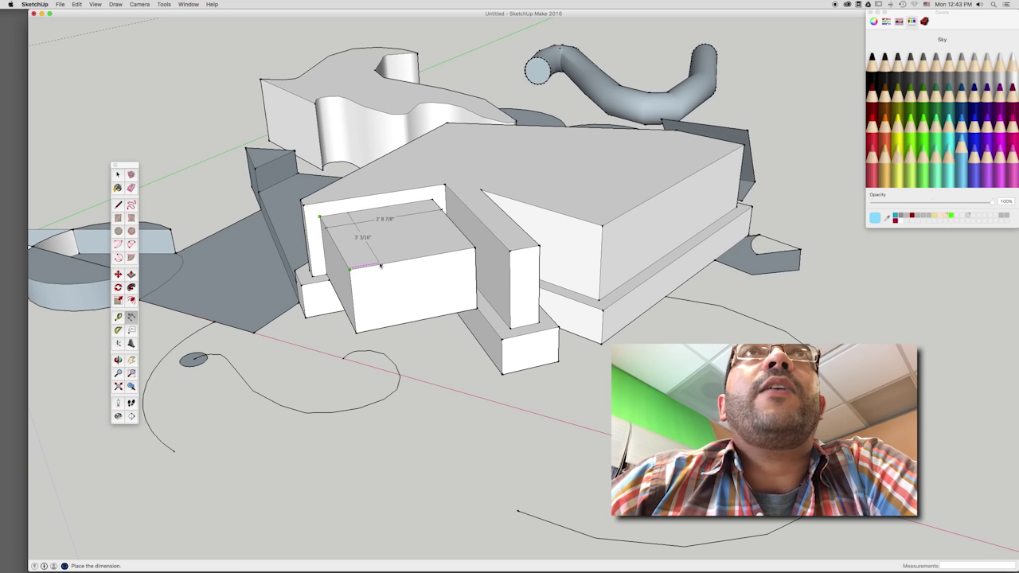
pyautogui.click(381, 266)
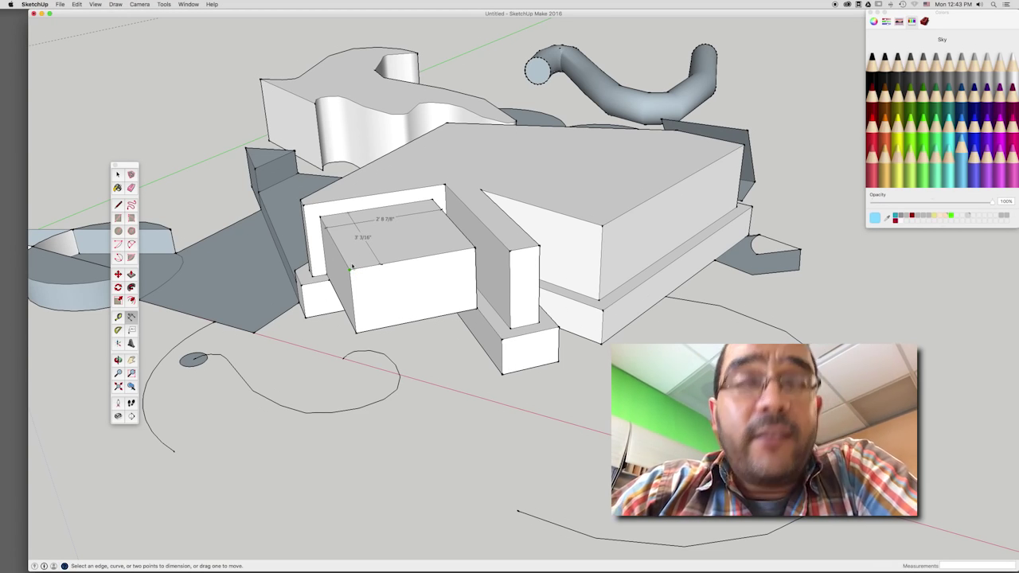
pyautogui.click(131, 341)
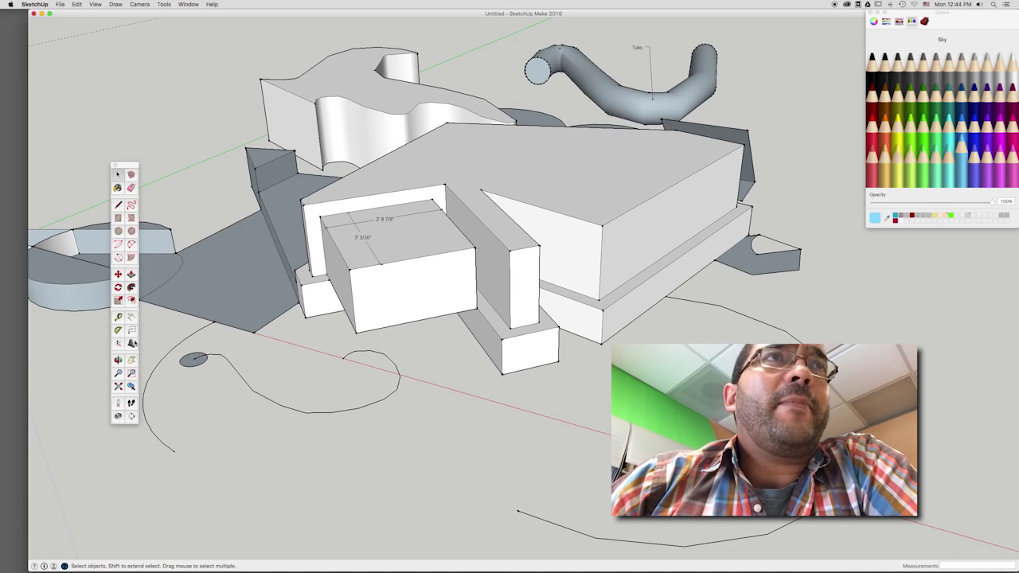
# Step: Create filled, extruded 3D text of the author's name and place it on the ground beside the slab
pyautogui.click(132, 344)
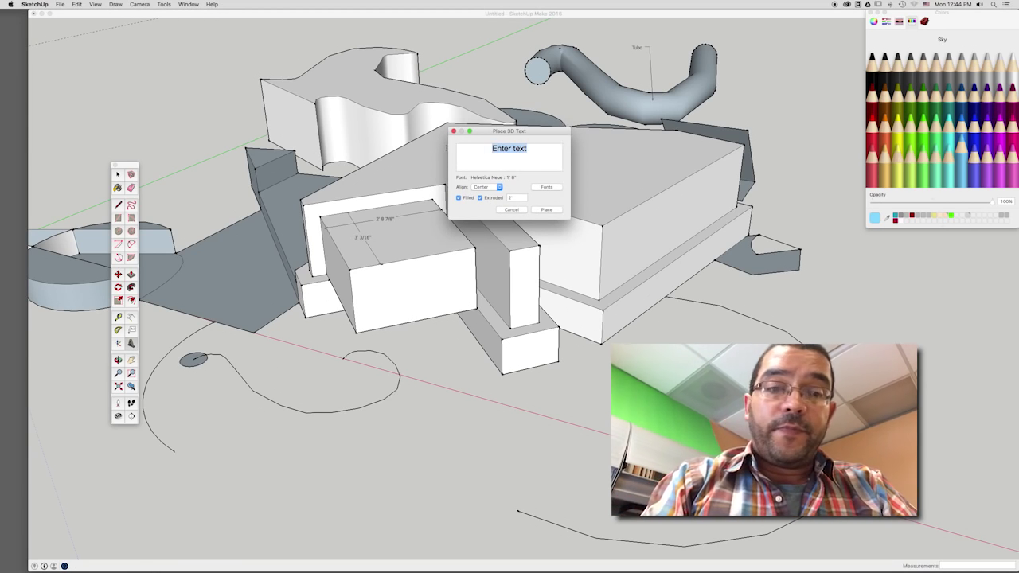
pyautogui.write('JORGE')
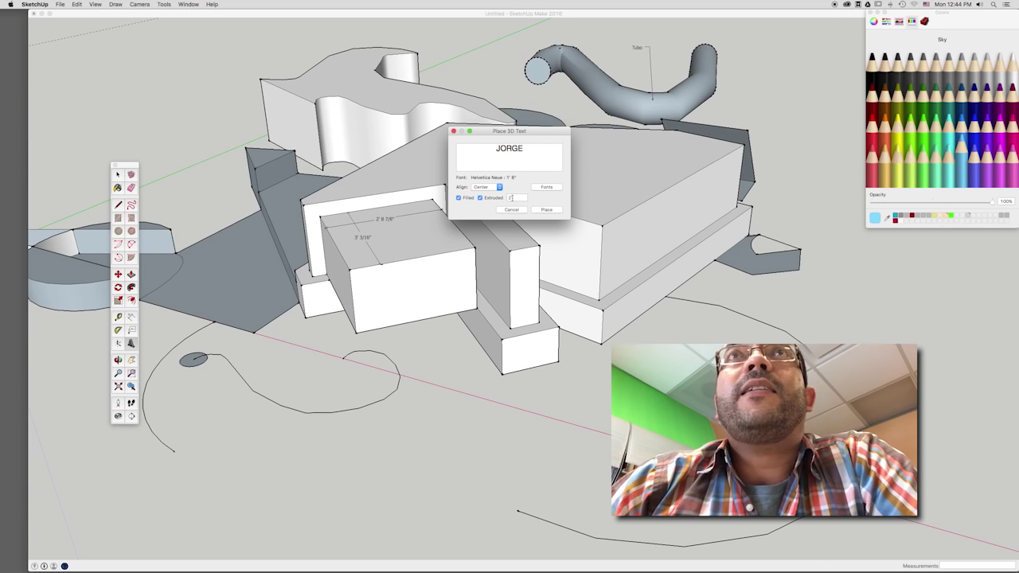
pyautogui.click(545, 209)
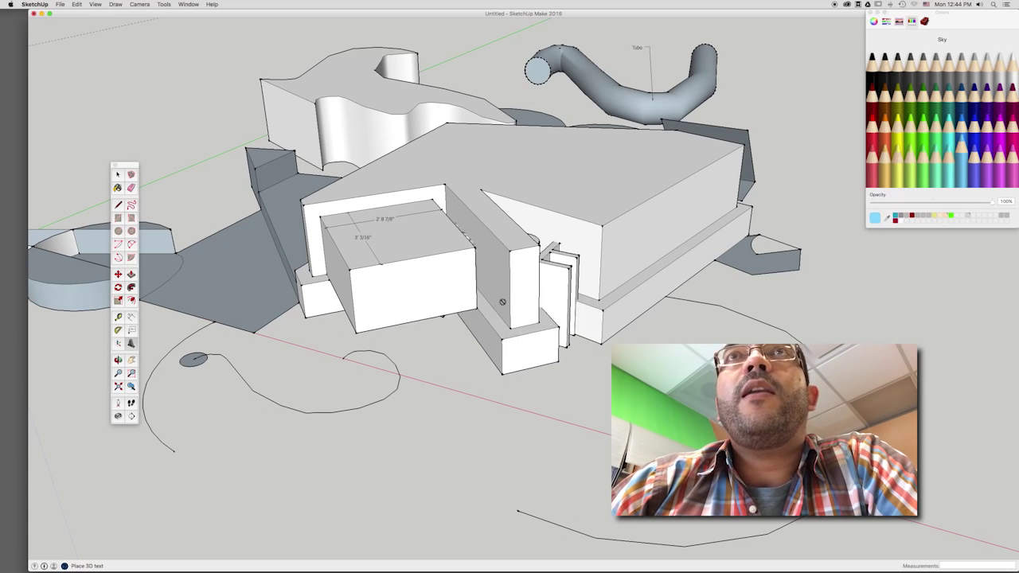
pyautogui.click(629, 338)
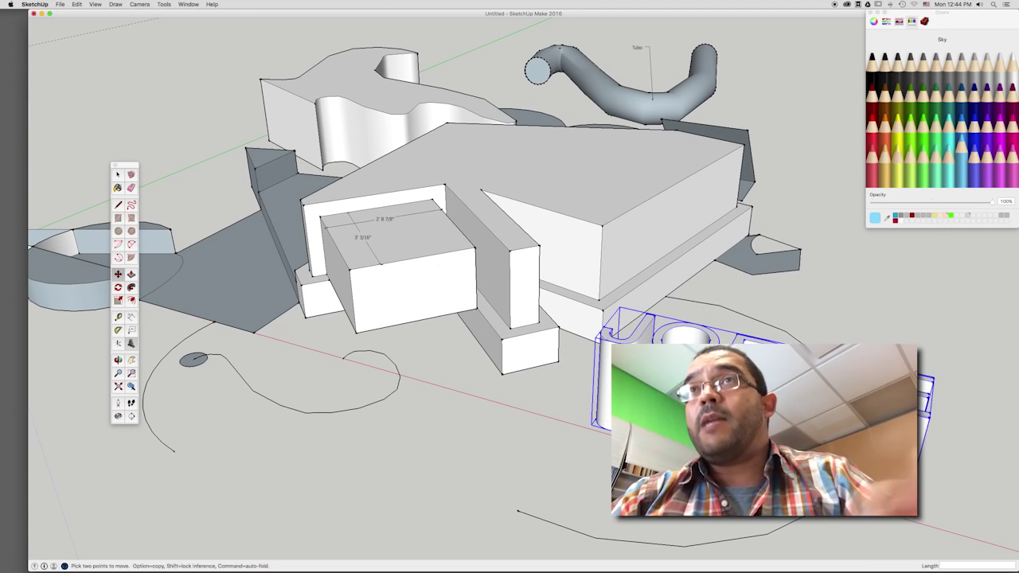
pyautogui.scroll(5, 629, 339)
# Step: Rotate the 3D name lettering 90° upright and move it forward in front of the blocks
pyautogui.moveTo(629, 338)
pyautogui.mouseDown(button='middle')
pyautogui.moveTo(629, 284)
pyautogui.moveTo(614, 307)
pyautogui.moveTo(618, 278)
pyautogui.moveTo(605, 271)
pyautogui.mouseUp(button='middle')
pyautogui.press('q')
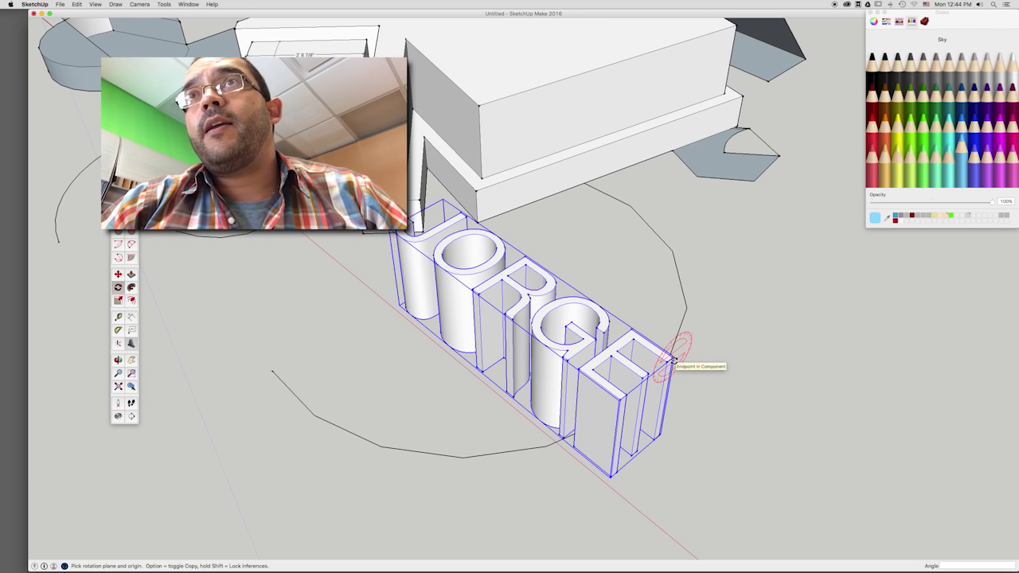
pyautogui.click(731, 320)
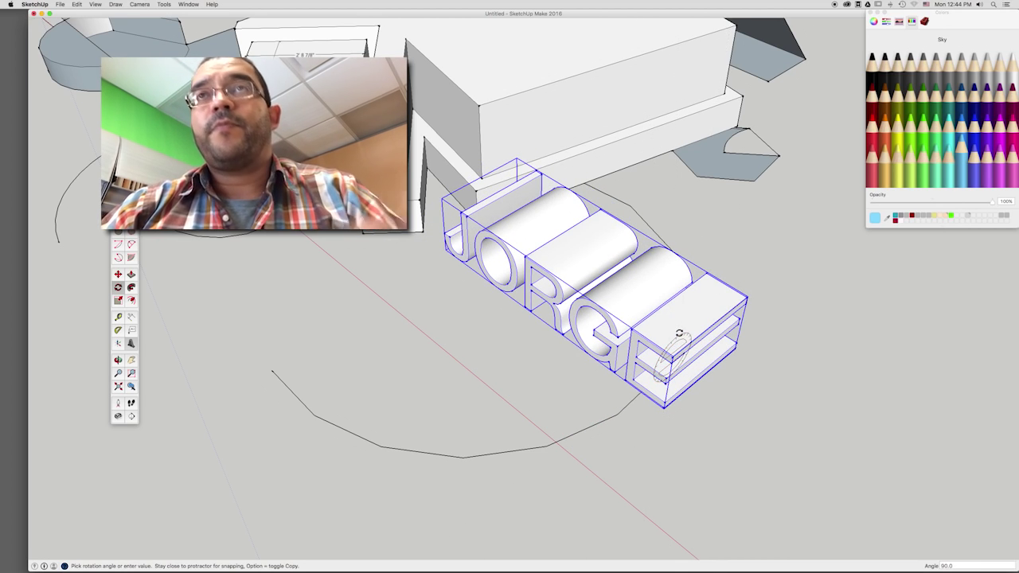
pyautogui.click(679, 333)
pyautogui.moveTo(581, 433)
pyautogui.mouseDown(button='middle')
pyautogui.moveTo(626, 330)
pyautogui.moveTo(624, 384)
pyautogui.mouseUp(button='middle')
pyautogui.press('m')
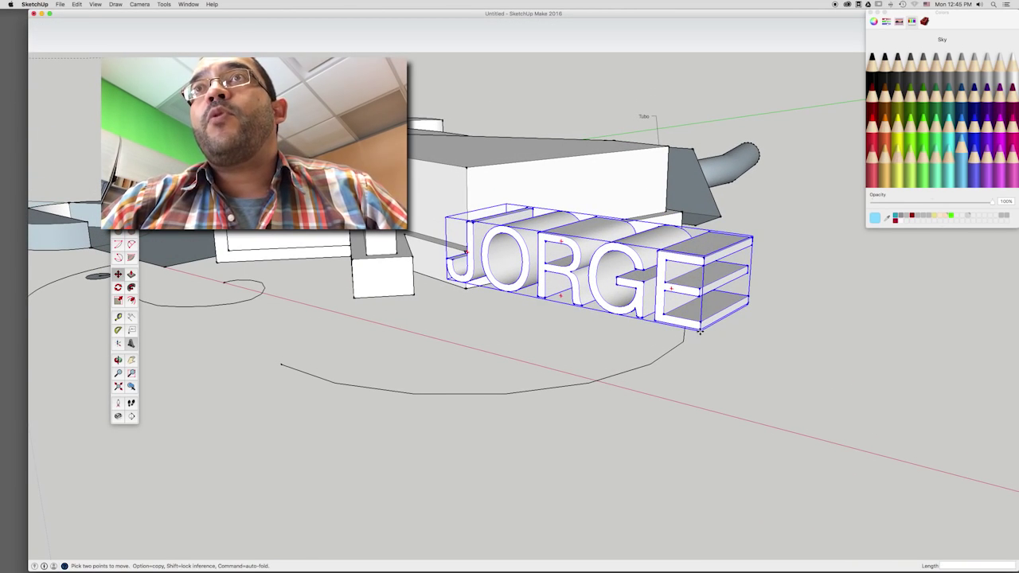
pyautogui.click(700, 331)
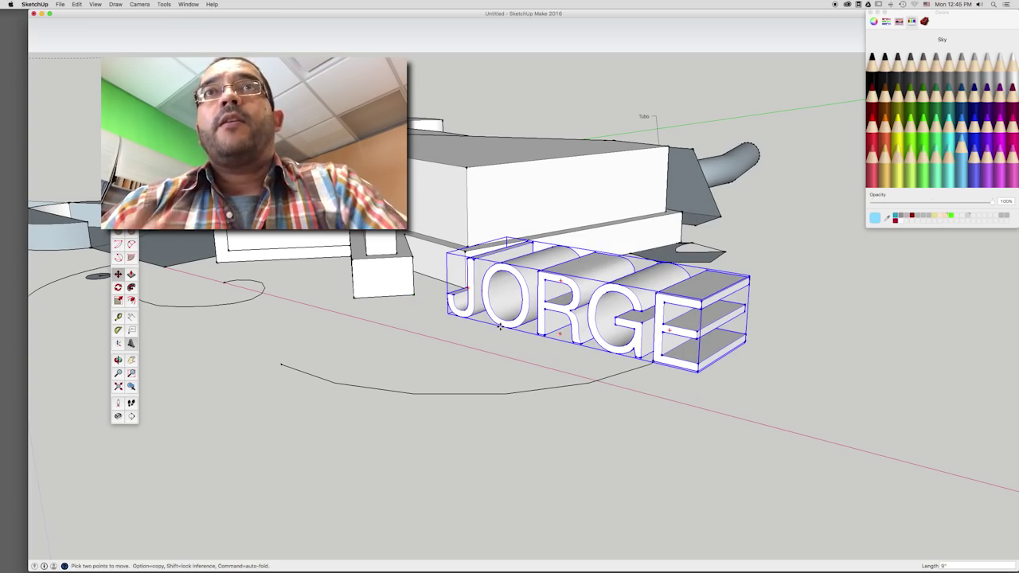
pyautogui.moveTo(509, 318); pyautogui.dragTo(311, 330, button='middle')
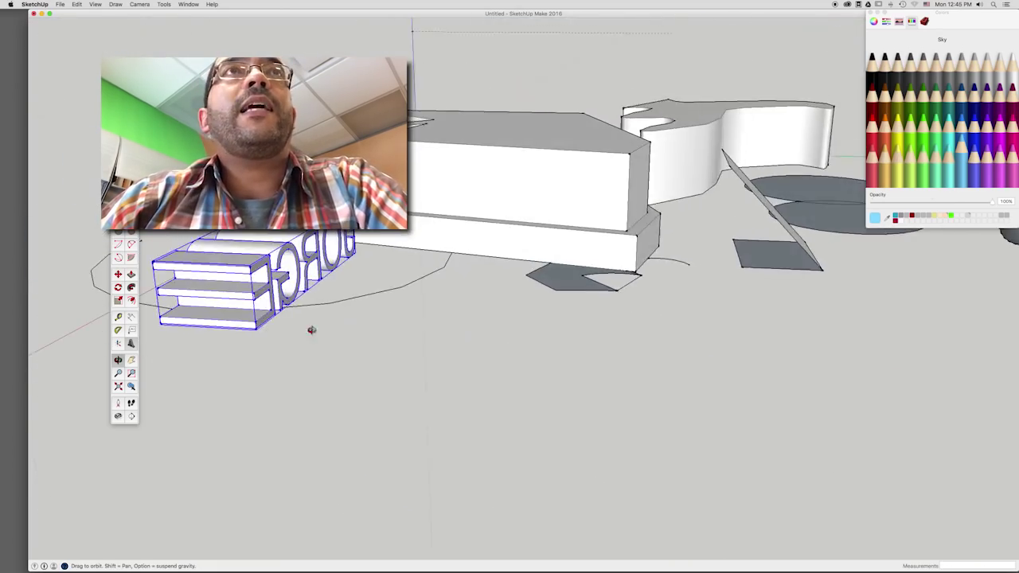
# Step: Deselect the lettering, then pan and orbit to view the upright letters and front blocks up close
pyautogui.moveTo(312, 330)
pyautogui.mouseDown(button='middle')
pyautogui.moveTo(796, 311)
pyautogui.moveTo(592, 351)
pyautogui.moveTo(509, 350)
pyautogui.moveTo(507, 304)
pyautogui.mouseUp(button='middle')
pyautogui.scroll(3, 503, 342)
pyautogui.scroll(2, 502, 342)
pyautogui.press('space')
pyautogui.click(225, 324)
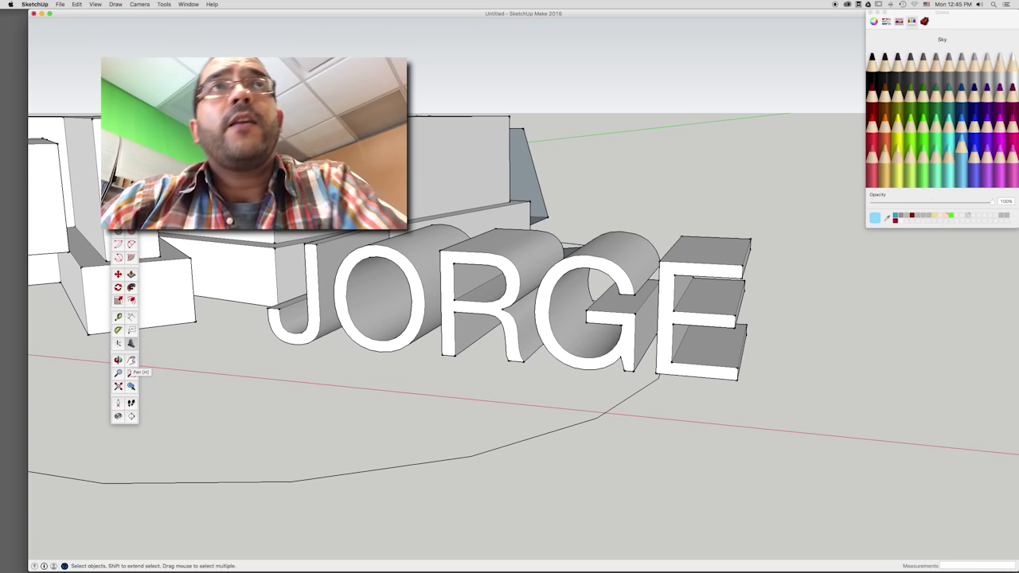
pyautogui.click(132, 362)
pyautogui.moveTo(311, 239); pyautogui.dragTo(430, 252)
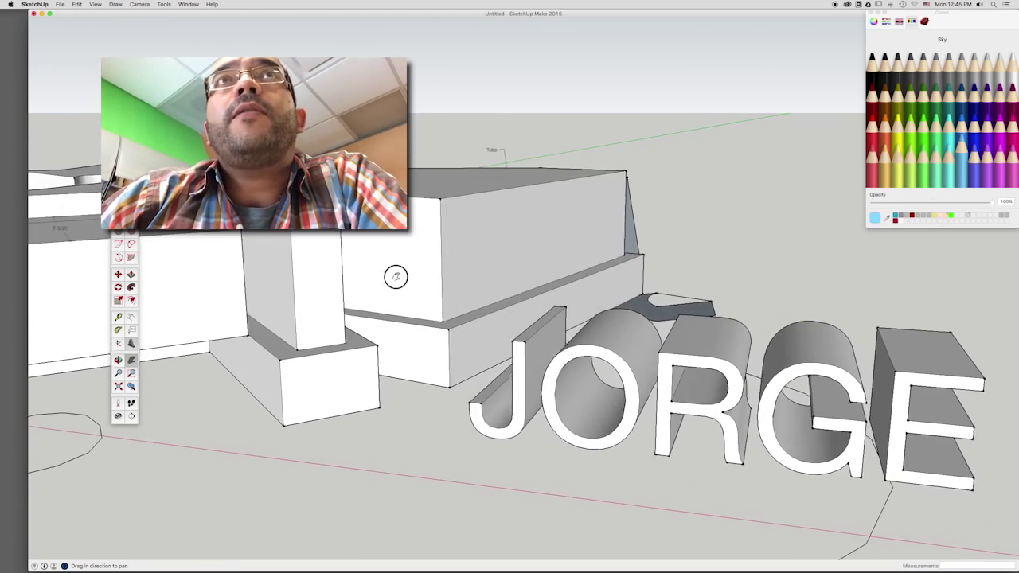
pyautogui.moveTo(431, 252)
pyautogui.mouseDown(button='middle')
pyautogui.moveTo(480, 262)
pyautogui.moveTo(458, 262)
pyautogui.mouseUp(button='middle')
pyautogui.press('o')
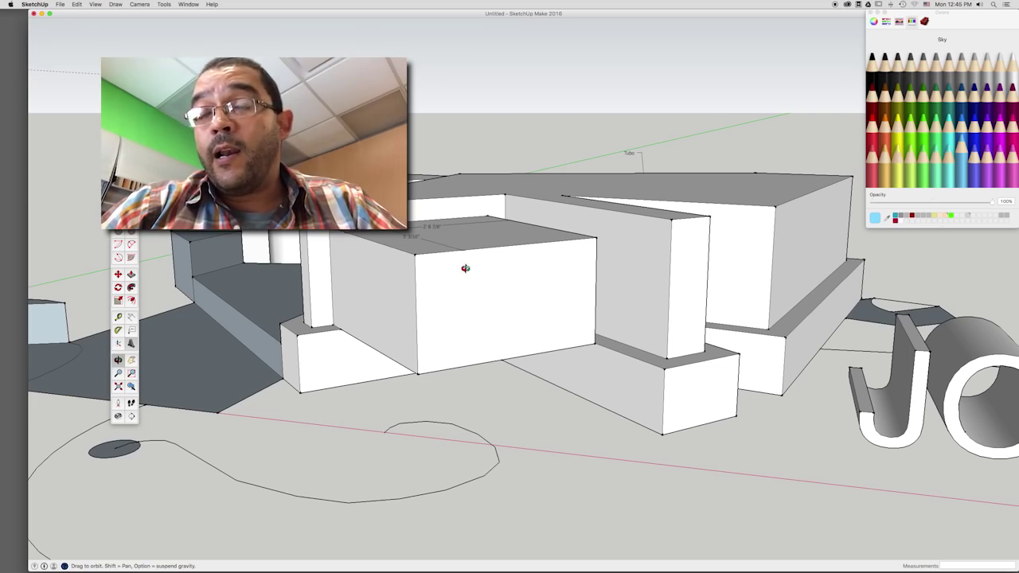
pyautogui.moveTo(560, 271)
pyautogui.mouseDown()
pyautogui.moveTo(403, 316)
pyautogui.moveTo(557, 311)
pyautogui.moveTo(364, 300)
pyautogui.moveTo(454, 296)
pyautogui.moveTo(603, 311)
pyautogui.moveTo(353, 289)
pyautogui.moveTo(514, 291)
pyautogui.moveTo(586, 310)
pyautogui.moveTo(520, 307)
pyautogui.moveTo(636, 311)
pyautogui.moveTo(430, 315)
pyautogui.moveTo(481, 164)
pyautogui.moveTo(511, 138)
pyautogui.moveTo(550, 310)
pyautogui.moveTo(488, 337)
pyautogui.moveTo(677, 228)
pyautogui.moveTo(582, 233)
pyautogui.mouseUp()
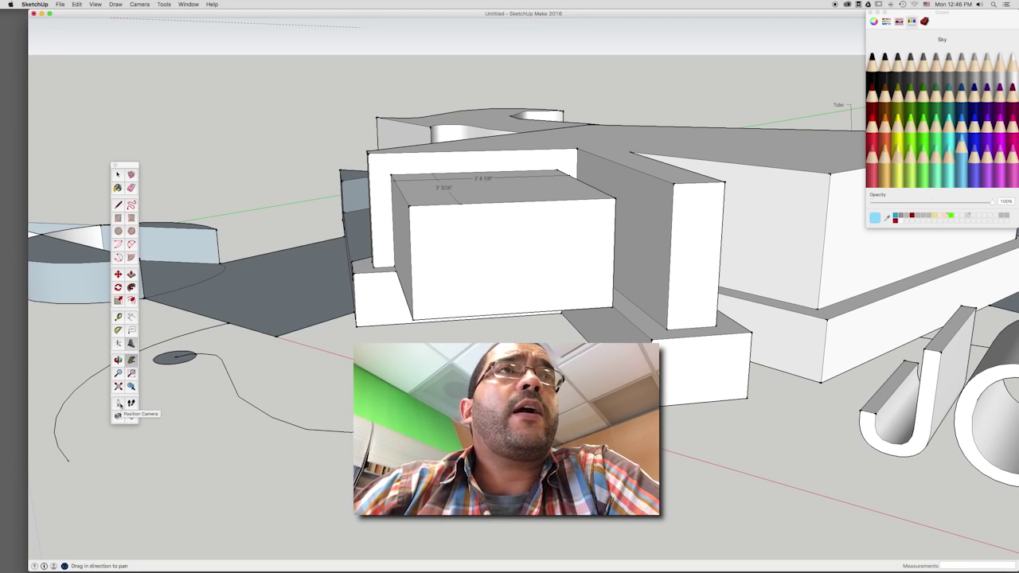
# Step: Place the camera at 5' 6" eye level, look across, and walk past the tube
pyautogui.click(278, 335)
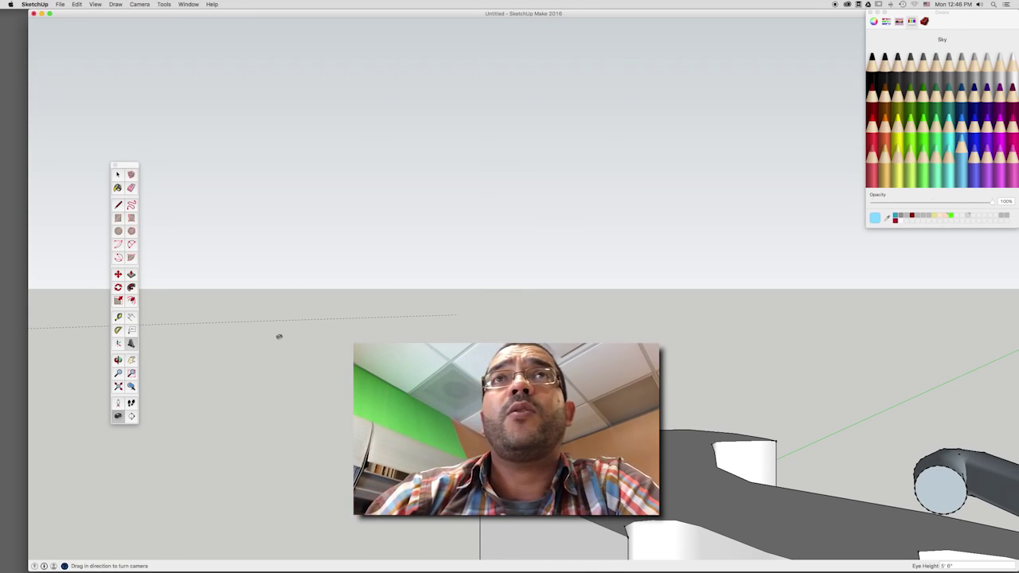
pyautogui.moveTo(637, 398)
pyautogui.mouseDown()
pyautogui.moveTo(840, 396)
pyautogui.moveTo(807, 454)
pyautogui.moveTo(676, 427)
pyautogui.moveTo(727, 454)
pyautogui.moveTo(827, 440)
pyautogui.moveTo(478, 429)
pyautogui.moveTo(200, 382)
pyautogui.moveTo(257, 431)
pyautogui.moveTo(218, 411)
pyautogui.moveTo(257, 389)
pyautogui.moveTo(302, 388)
pyautogui.mouseUp()
pyautogui.click(131, 402)
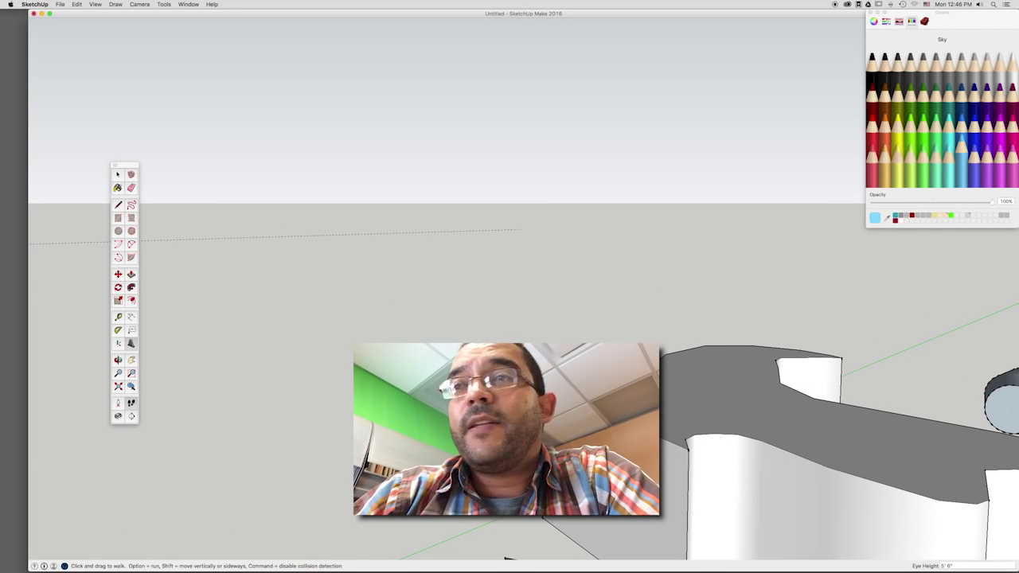
pyautogui.moveTo(413, 436)
pyautogui.mouseDown()
pyautogui.moveTo(420, 346)
pyautogui.moveTo(366, 343)
pyautogui.moveTo(641, 344)
pyautogui.moveTo(637, 358)
pyautogui.mouseUp()
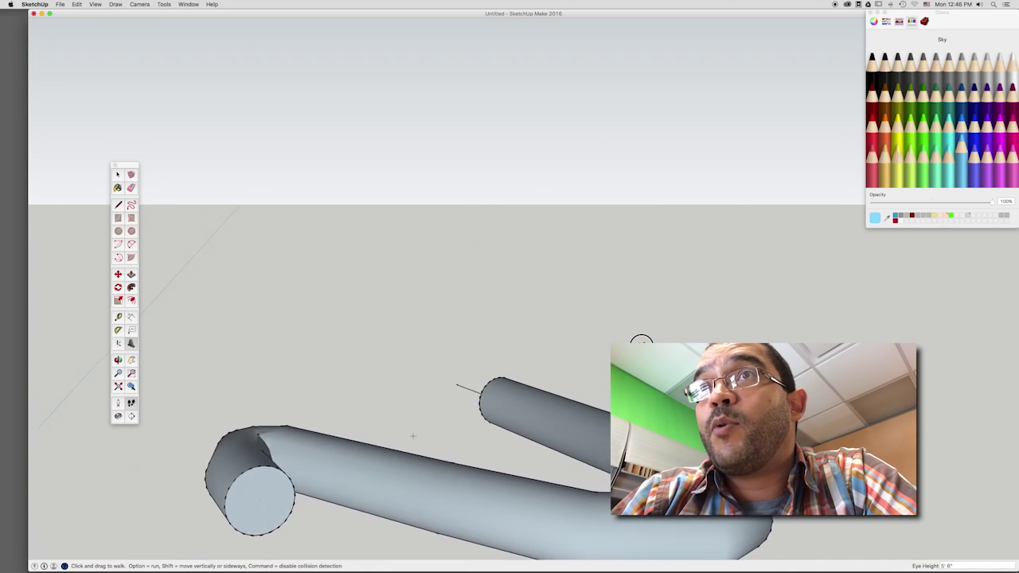
pyautogui.moveTo(412, 436)
pyautogui.mouseDown()
pyautogui.moveTo(730, 336)
pyautogui.moveTo(618, 293)
pyautogui.moveTo(496, 279)
pyautogui.moveTo(429, 311)
pyautogui.mouseUp()
pyautogui.moveTo(300, 444)
pyautogui.mouseDown()
pyautogui.moveTo(204, 411)
pyautogui.moveTo(202, 478)
pyautogui.moveTo(193, 476)
pyautogui.moveTo(257, 435)
pyautogui.moveTo(499, 411)
pyautogui.mouseUp()
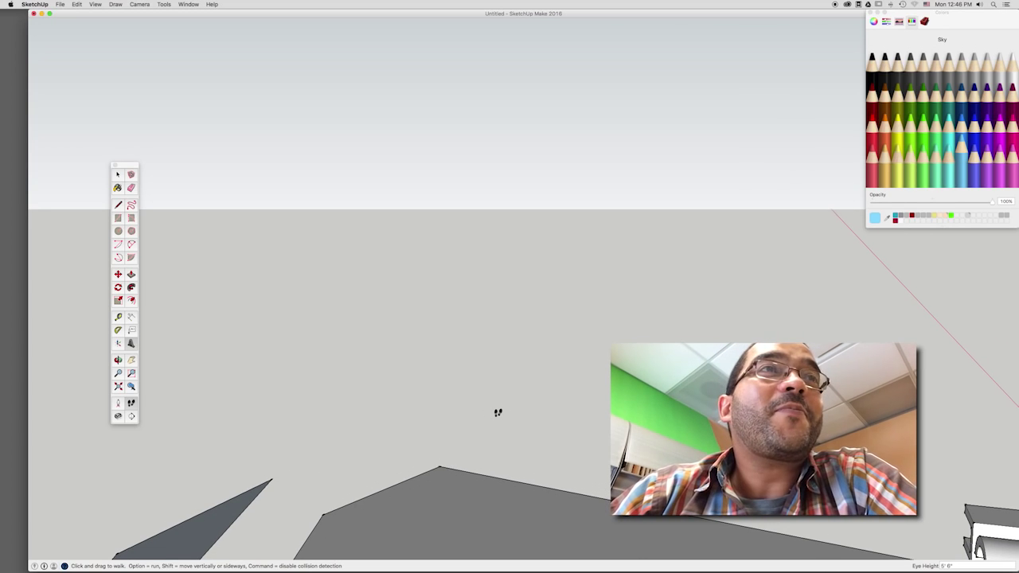
pyautogui.press('o')
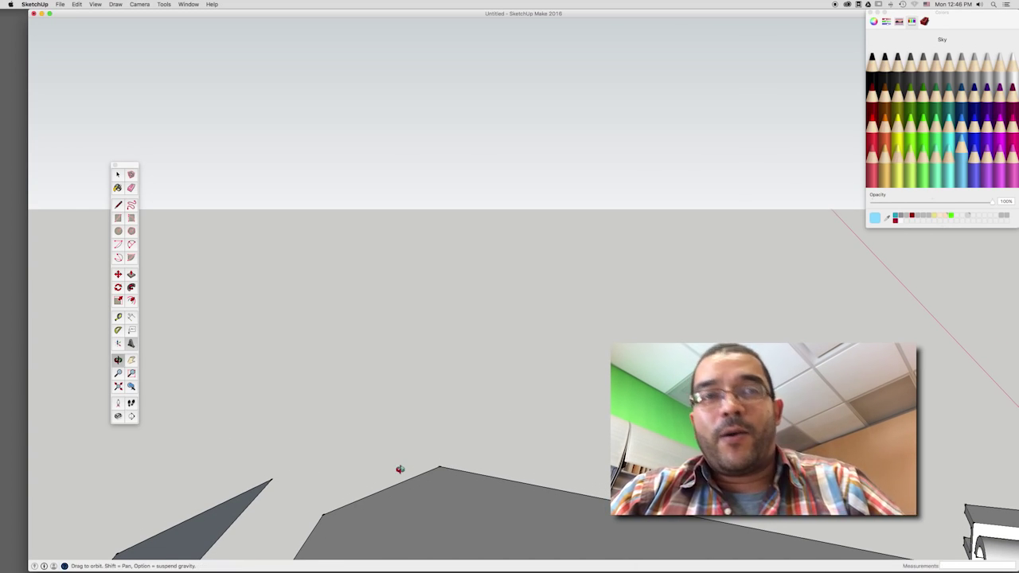
# Step: Orbit the block model back into view and zoom in on the large block's front face
pyautogui.moveTo(439, 467)
pyautogui.mouseDown()
pyautogui.moveTo(473, 454)
pyautogui.moveTo(295, 443)
pyautogui.moveTo(571, 428)
pyautogui.moveTo(486, 417)
pyautogui.moveTo(514, 344)
pyautogui.mouseUp()
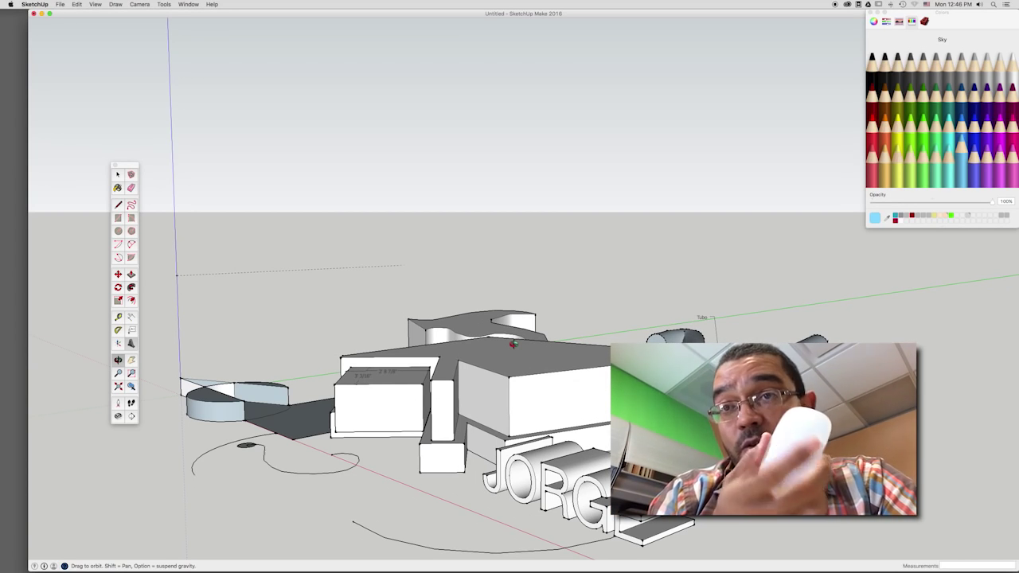
pyautogui.scroll(-2, 513, 344)
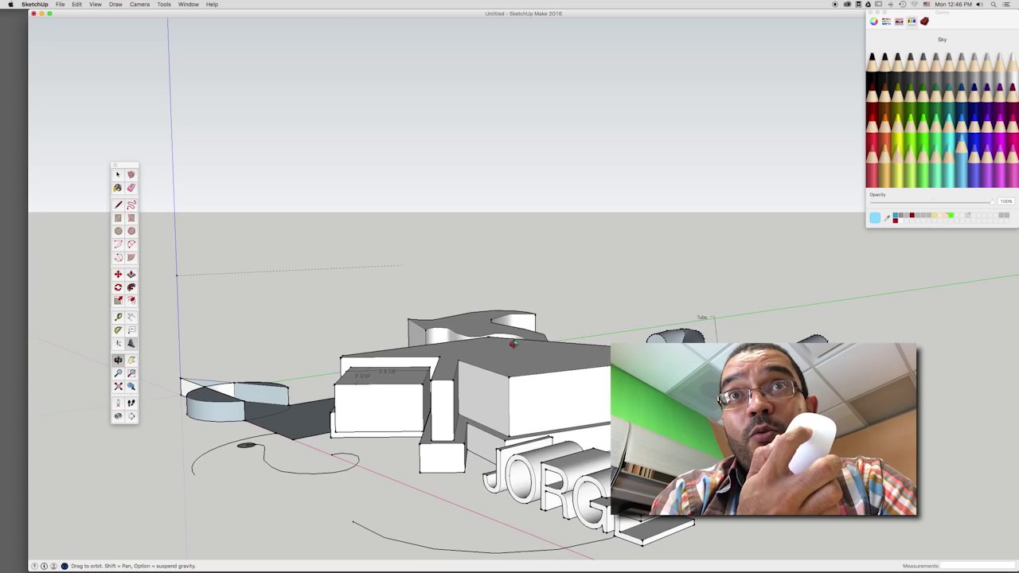
pyautogui.scroll(-5, 513, 344)
pyautogui.scroll(5, 514, 344)
pyautogui.scroll(-6, 512, 343)
pyautogui.scroll(5, 512, 344)
pyautogui.scroll(-5, 512, 344)
pyautogui.scroll(5, 512, 344)
pyautogui.scroll(-5, 512, 344)
pyautogui.scroll(5, 512, 344)
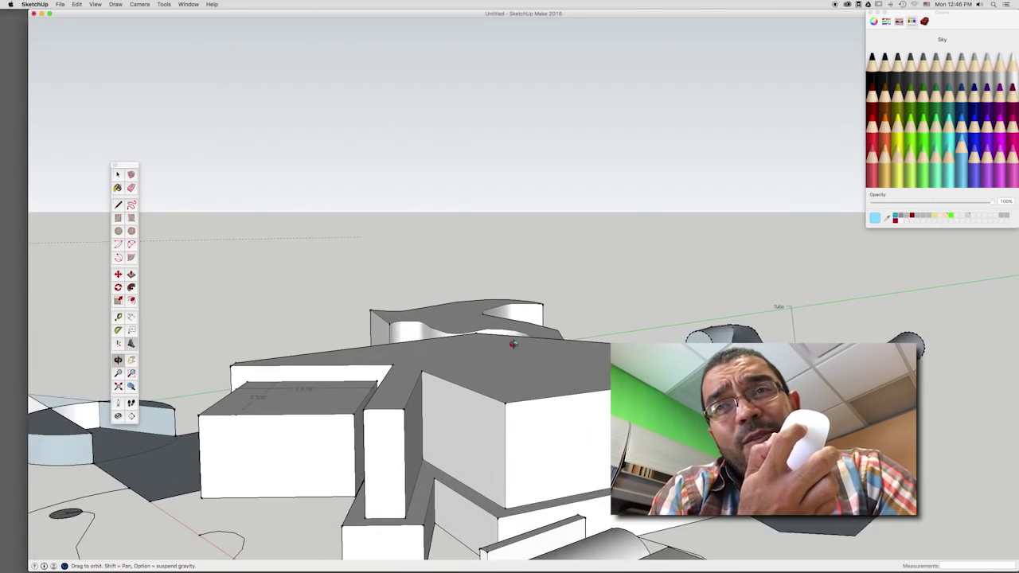
pyautogui.scroll(1, 513, 344)
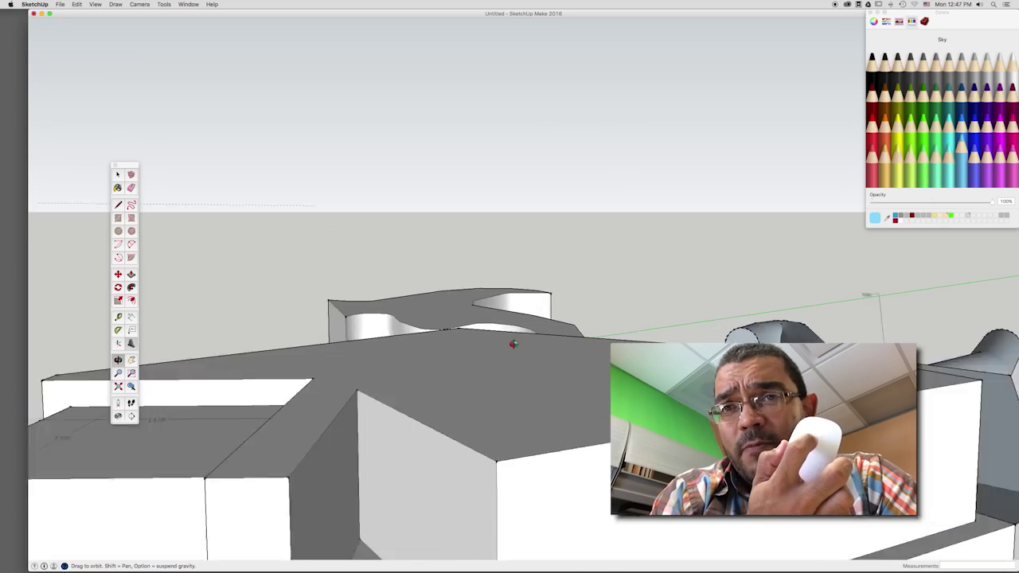
pyautogui.scroll(-5, 513, 344)
pyautogui.scroll(6, 514, 344)
pyautogui.scroll(-5, 513, 343)
pyautogui.scroll(5, 514, 344)
pyautogui.scroll(-5, 513, 344)
pyautogui.scroll(5, 513, 343)
pyautogui.scroll(-6, 513, 343)
pyautogui.scroll(5, 514, 344)
pyautogui.scroll(1, 513, 344)
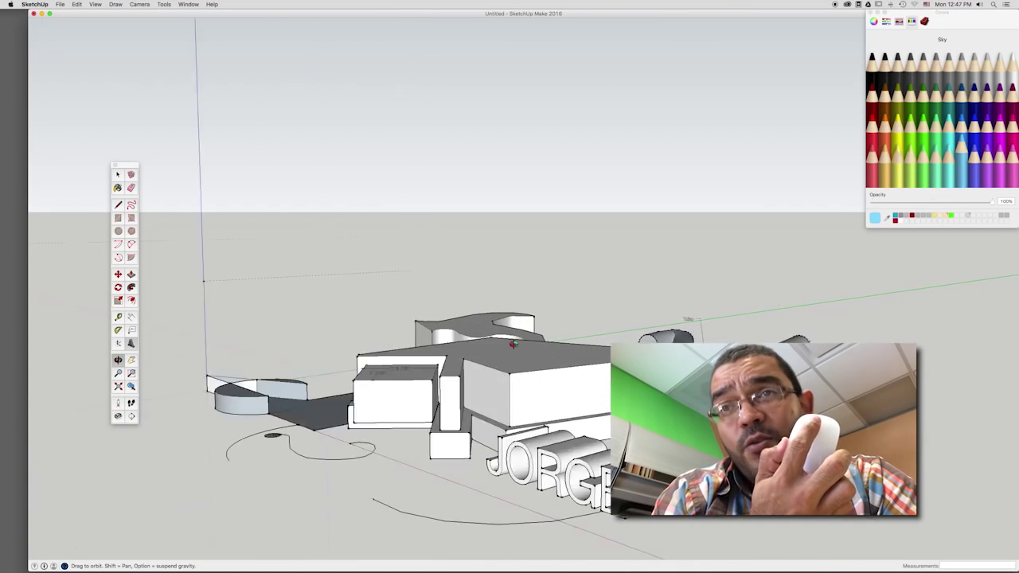
pyautogui.scroll(3, 514, 344)
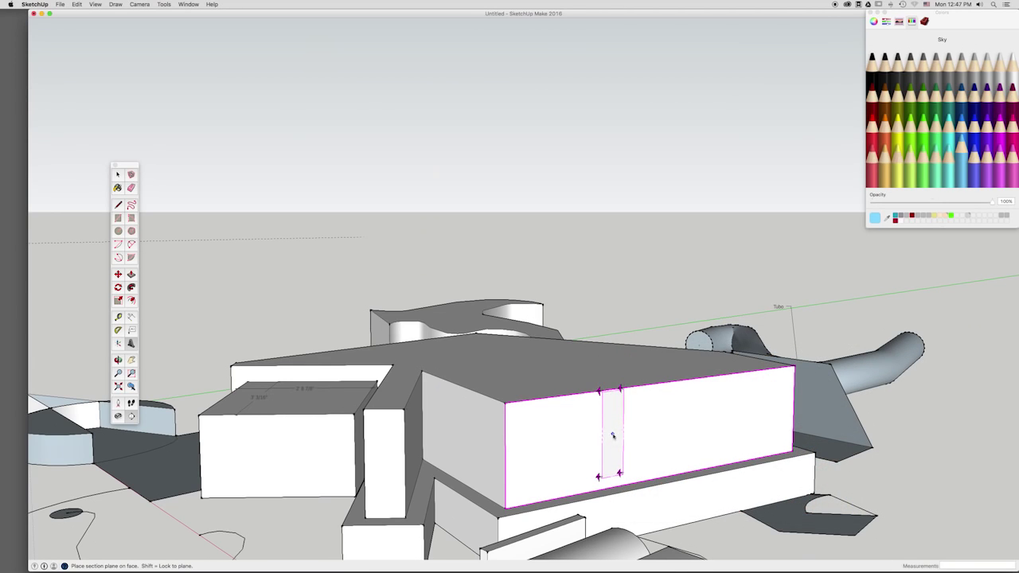
# Step: Place a section plane on the main block's front face
pyautogui.click(612, 434)
pyautogui.scroll(-10, 613, 434)
pyautogui.scroll(1, 612, 434)
pyautogui.scroll(2, 612, 433)
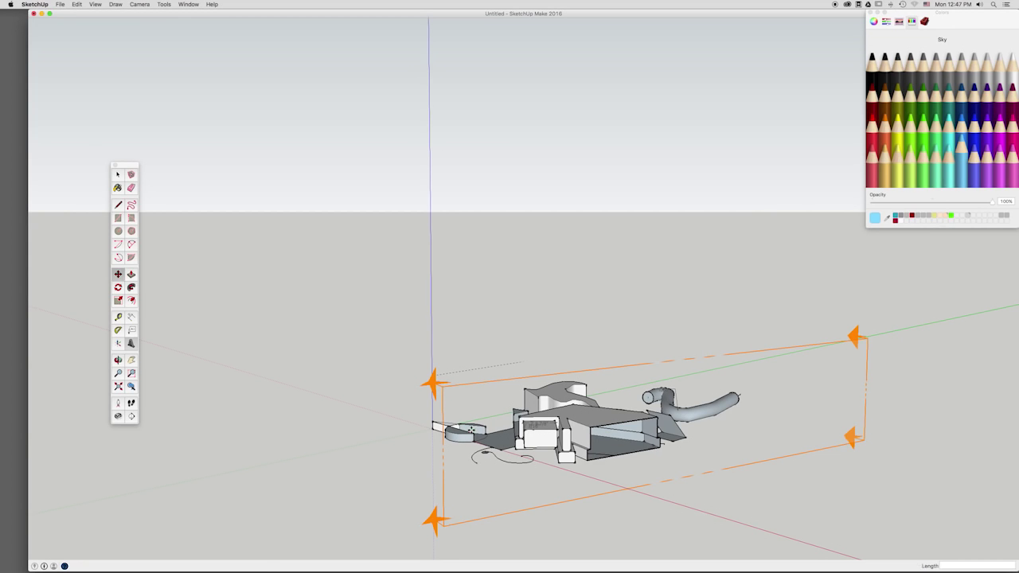
# Step: Select the section plane and move it to a new cutting position
pyautogui.press('space')
pyautogui.press('m')
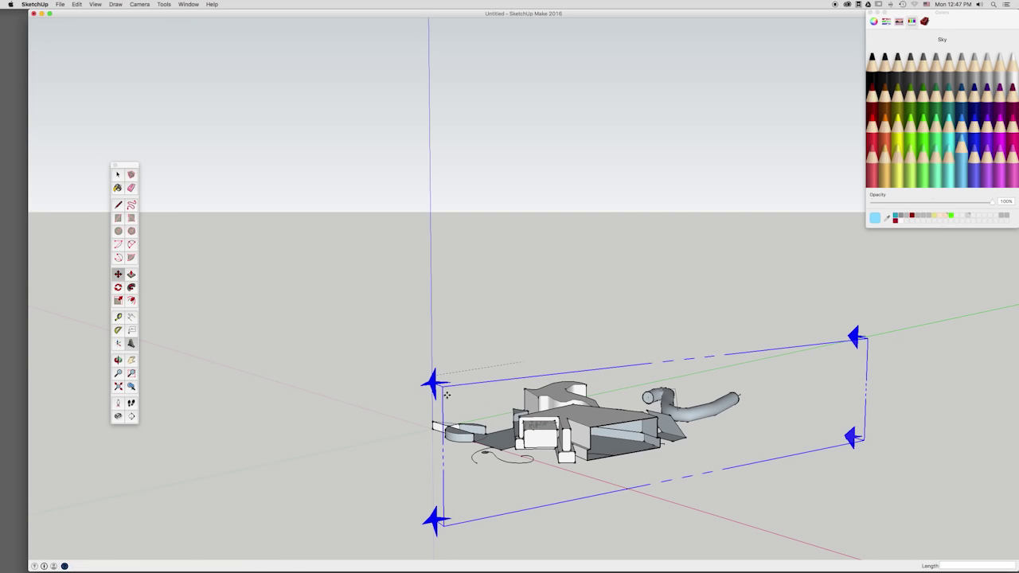
pyautogui.click(447, 395)
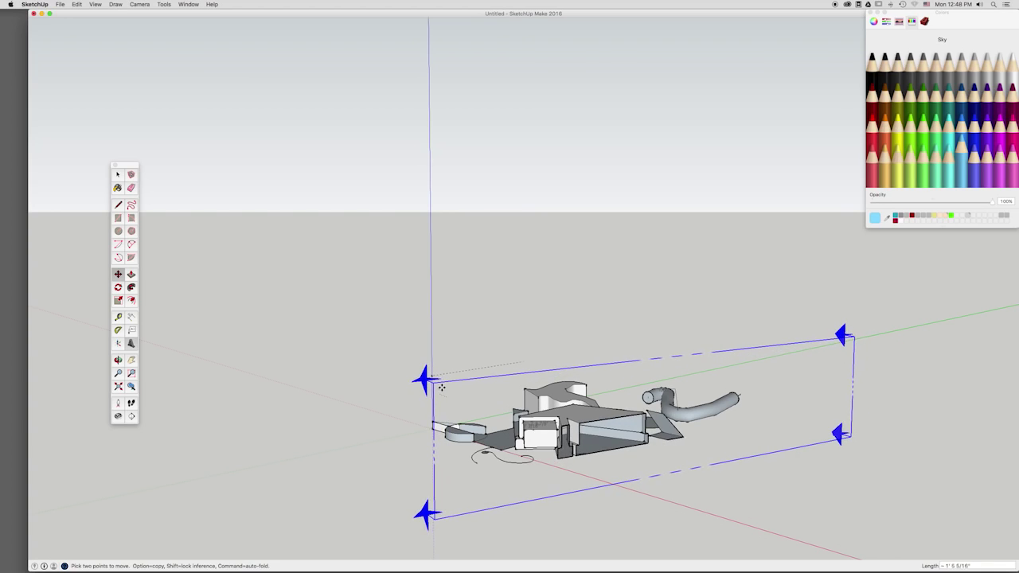
pyautogui.click(440, 386)
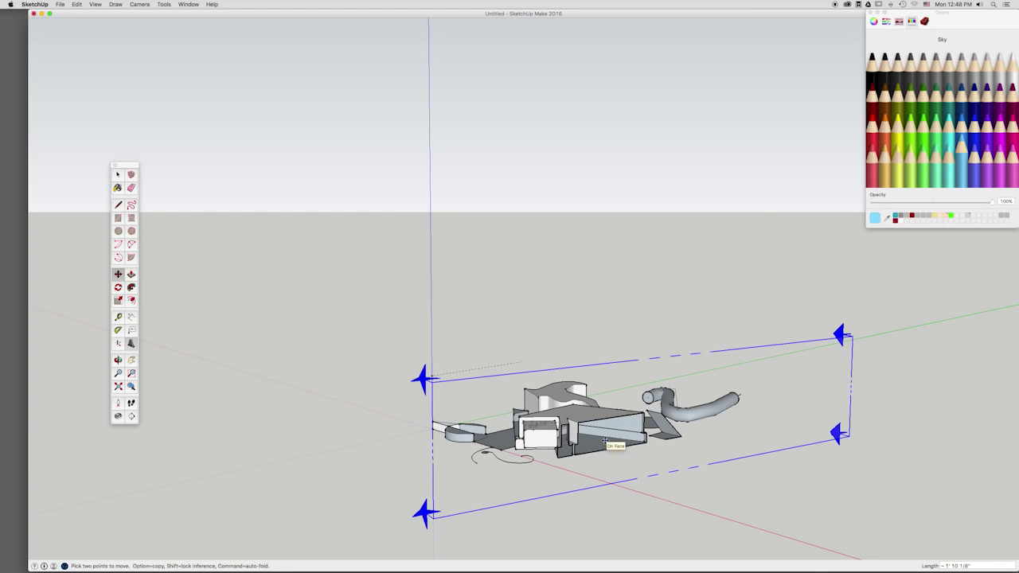
# Step: Zoom inside the sectioned block and draw a rectangle on its inner wall
pyautogui.press('o')
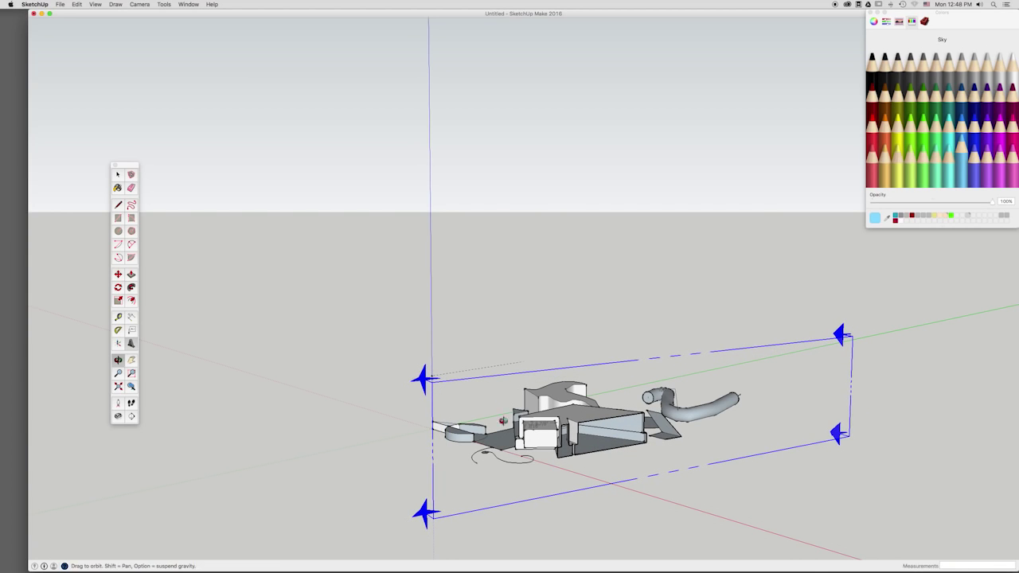
pyautogui.scroll(2, 609, 415)
pyautogui.scroll(5, 558, 418)
pyautogui.scroll(2, 536, 419)
pyautogui.scroll(1, 535, 347)
pyautogui.scroll(3, 534, 345)
pyautogui.scroll(2, 607, 353)
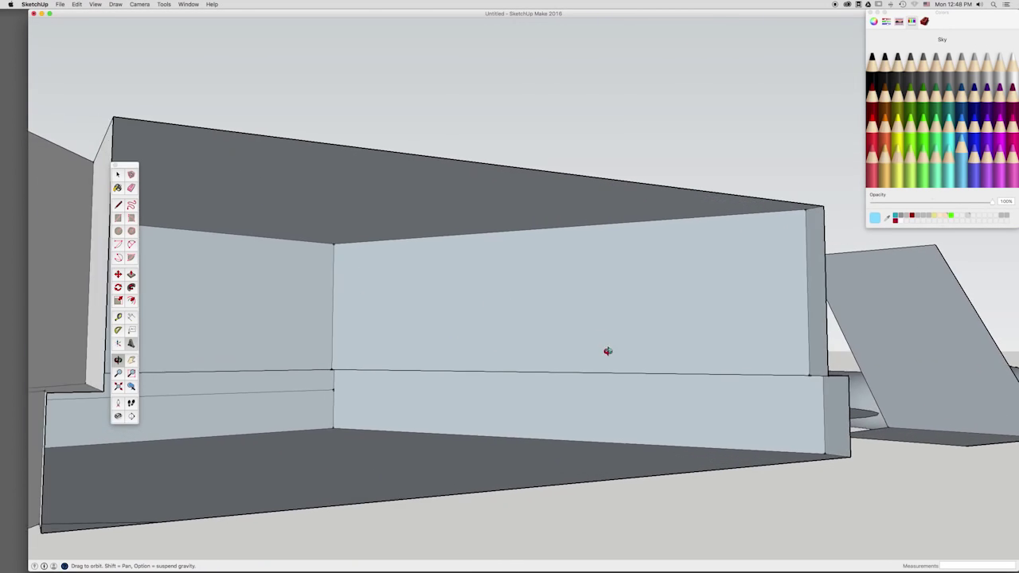
pyautogui.scroll(2, 494, 354)
pyautogui.moveTo(494, 354)
pyautogui.mouseDown()
pyautogui.moveTo(664, 371)
pyautogui.moveTo(661, 344)
pyautogui.moveTo(714, 368)
pyautogui.moveTo(541, 347)
pyautogui.mouseUp()
pyautogui.scroll(2, 634, 369)
pyautogui.scroll(2, 635, 375)
pyautogui.click(117, 204)
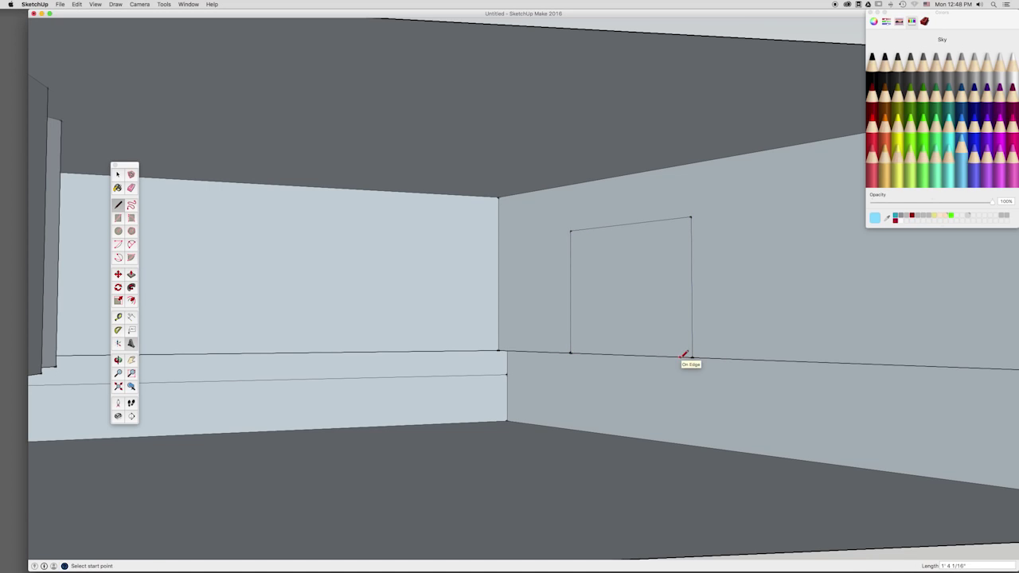
# Step: Push the rectangle into a wall recess and widen its side out to the wall corner
pyautogui.press('p')
pyautogui.click(645, 301)
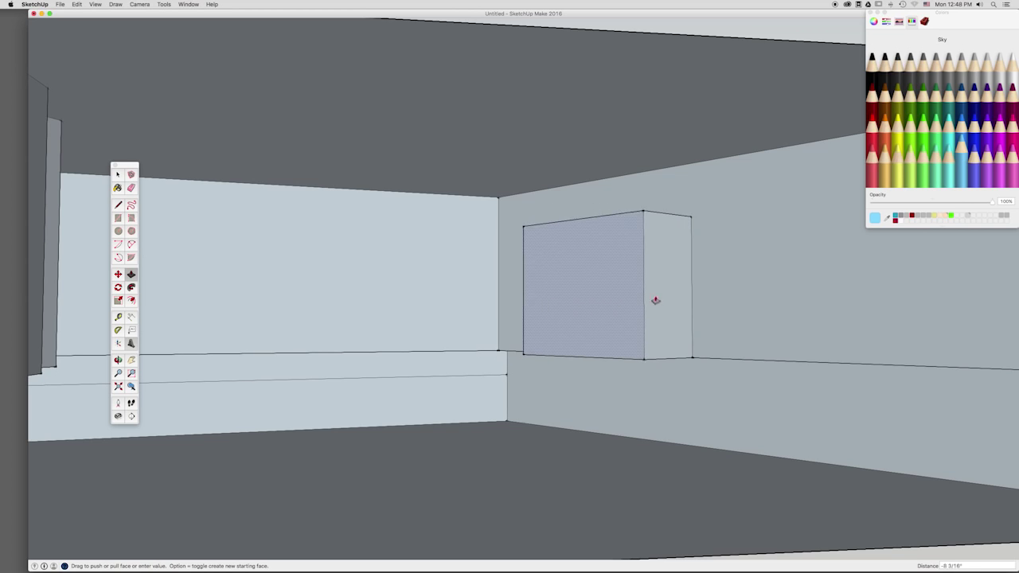
pyautogui.click(742, 292)
pyautogui.click(655, 295)
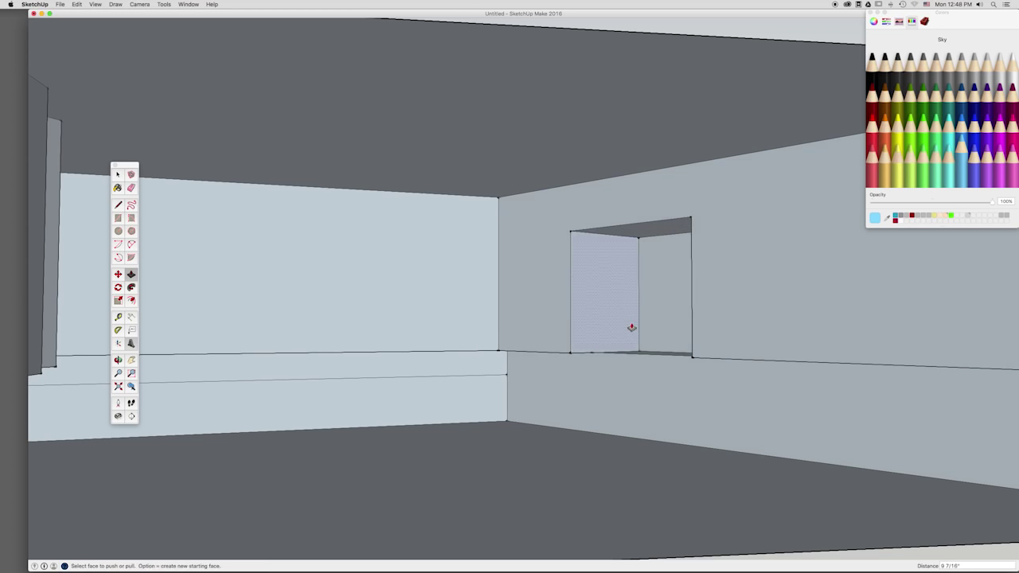
pyautogui.moveTo(627, 327); pyautogui.dragTo(545, 316)
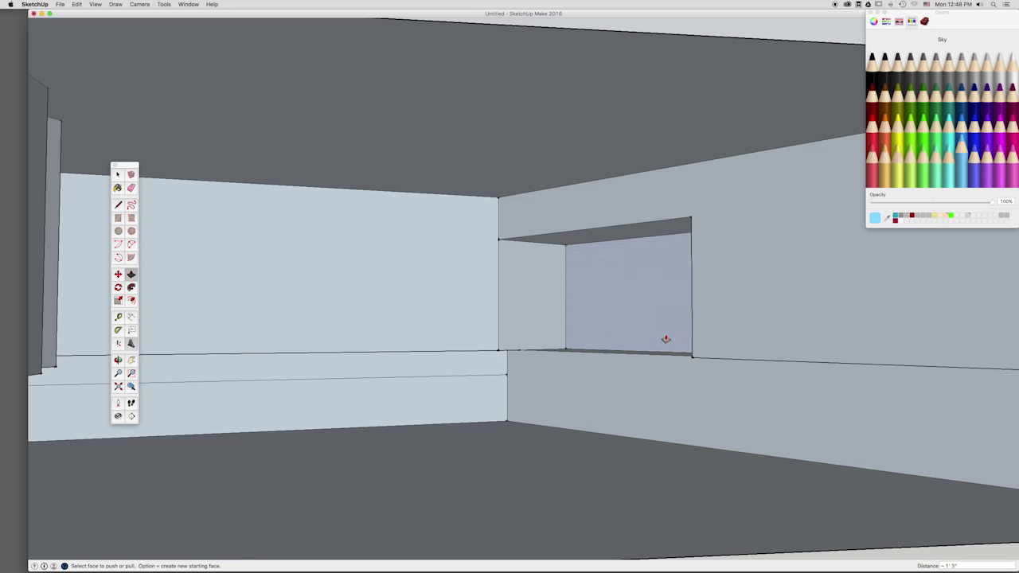
pyautogui.scroll(-5, 664, 335)
pyautogui.scroll(-5, 653, 326)
pyautogui.moveTo(643, 319); pyautogui.dragTo(488, 361, button='middle')
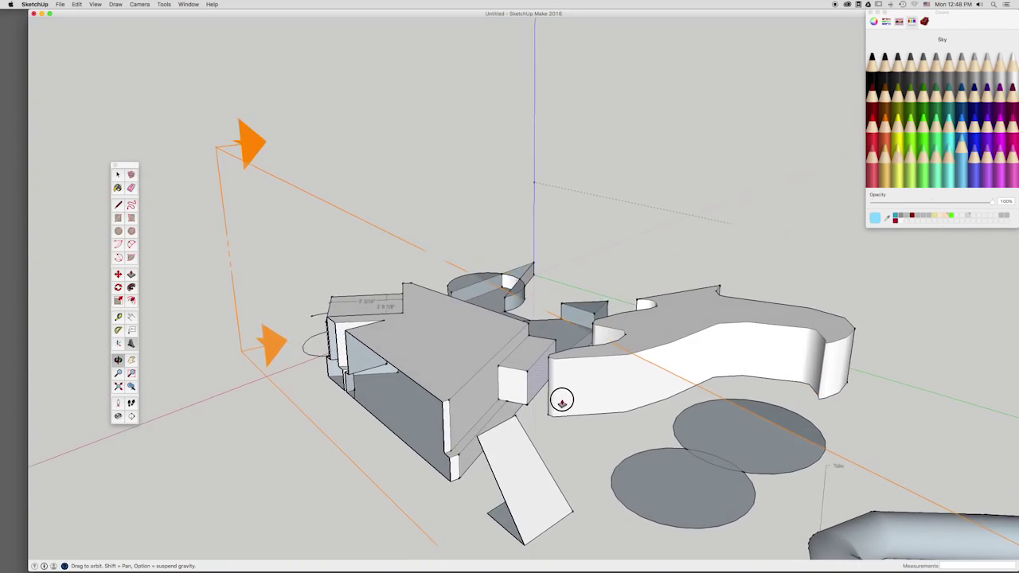
# Step: Orbit around the recessed wall, then select and delete the section plane
pyautogui.moveTo(488, 361); pyautogui.dragTo(531, 364, button='middle')
pyautogui.scroll(5, 530, 366)
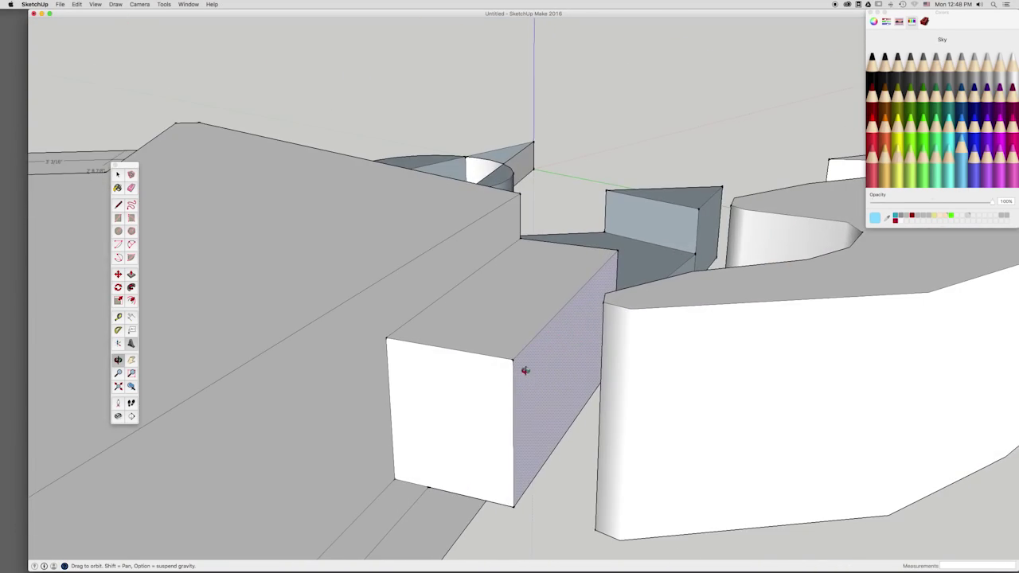
pyautogui.scroll(5, 531, 374)
pyautogui.moveTo(581, 295); pyautogui.dragTo(566, 307, button='middle')
pyautogui.scroll(5, 566, 308)
pyautogui.moveTo(711, 334)
pyautogui.mouseDown(button='middle')
pyautogui.moveTo(622, 325)
pyautogui.moveTo(688, 284)
pyautogui.moveTo(568, 329)
pyautogui.moveTo(543, 384)
pyautogui.moveTo(583, 373)
pyautogui.mouseUp(button='middle')
pyautogui.scroll(-5, 568, 330)
pyautogui.scroll(-5, 553, 334)
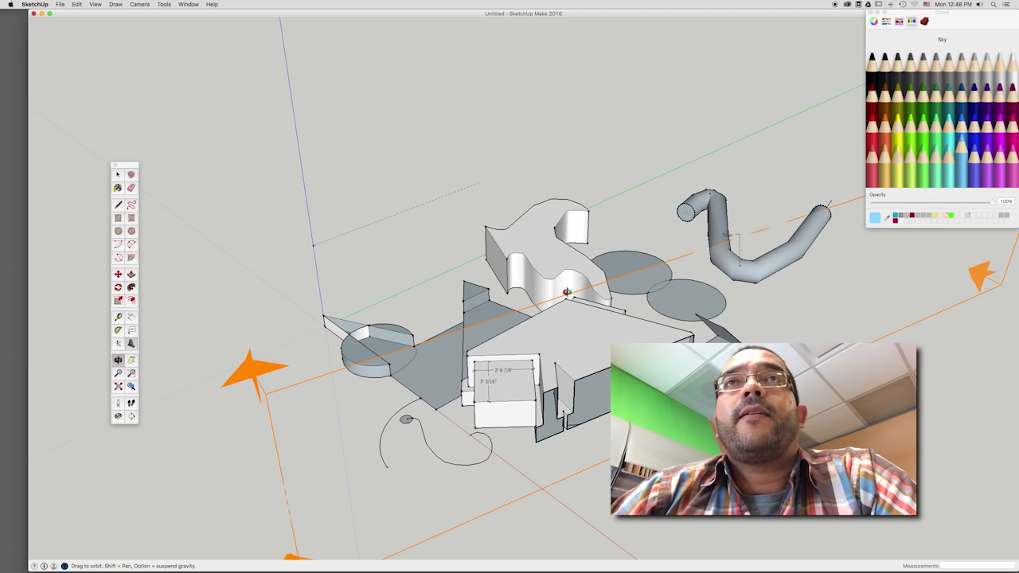
pyautogui.click(118, 176)
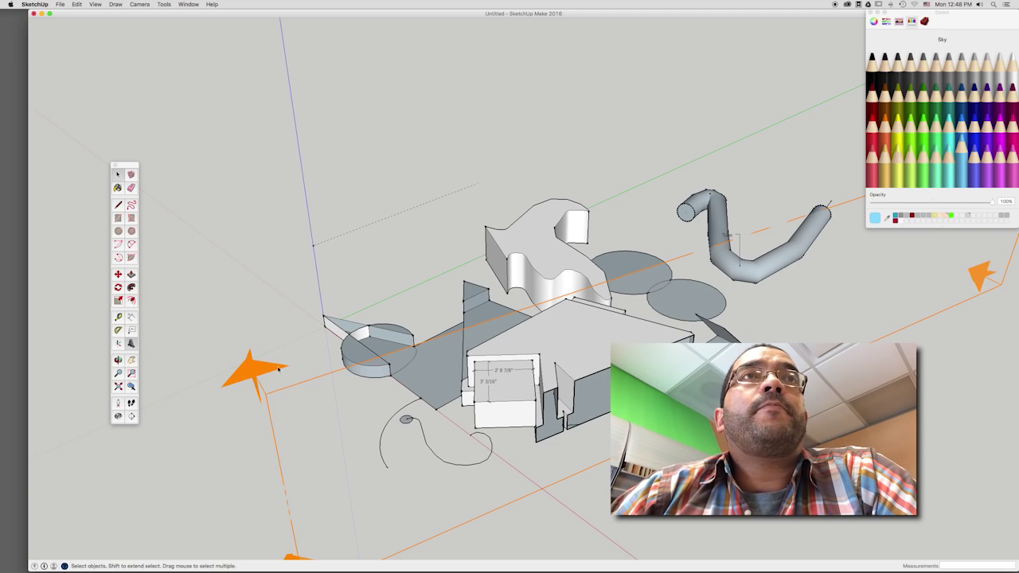
pyautogui.click(293, 410)
pyautogui.press('Delete')
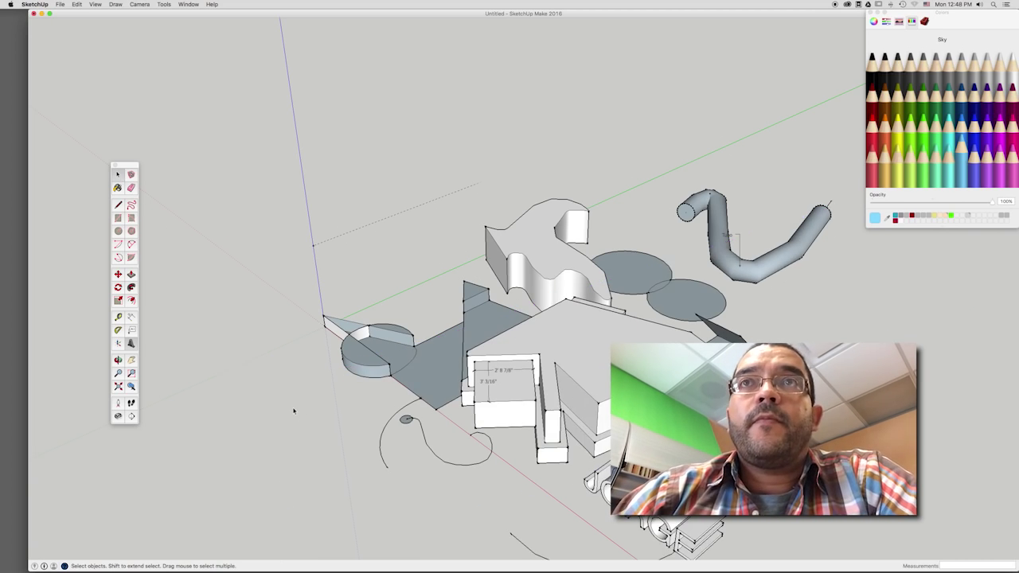
pyautogui.scroll(-2, 449, 342)
pyautogui.scroll(-2, 449, 342)
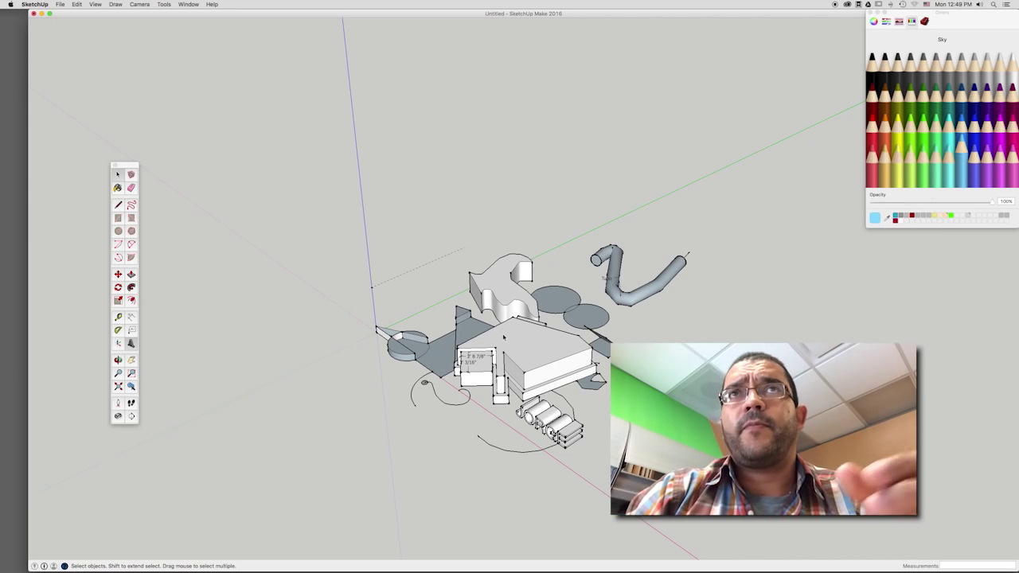
pyautogui.press('o')
pyautogui.moveTo(502, 339); pyautogui.dragTo(505, 302)
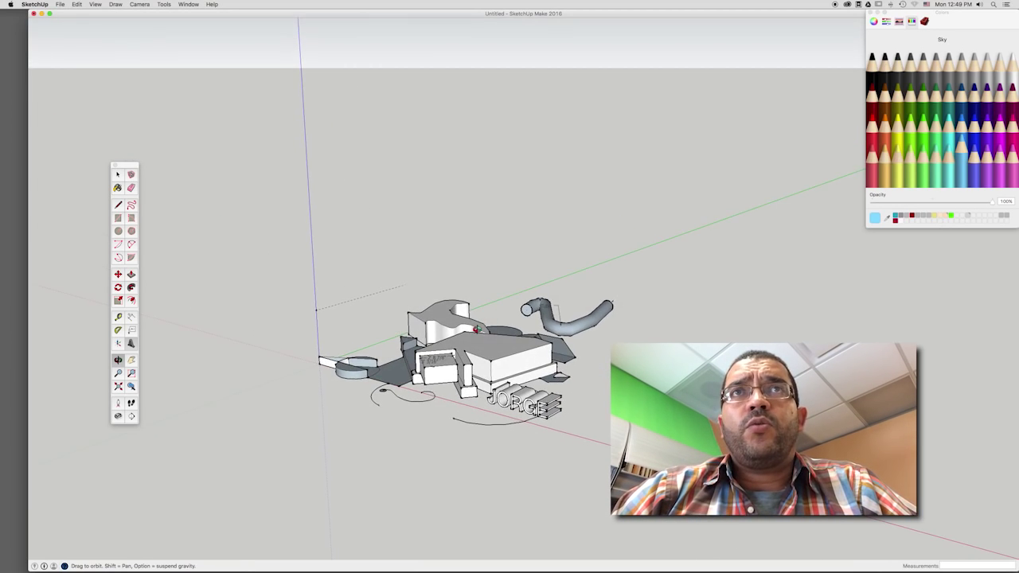
pyautogui.scroll(5, 476, 329)
pyautogui.scroll(-2, 477, 329)
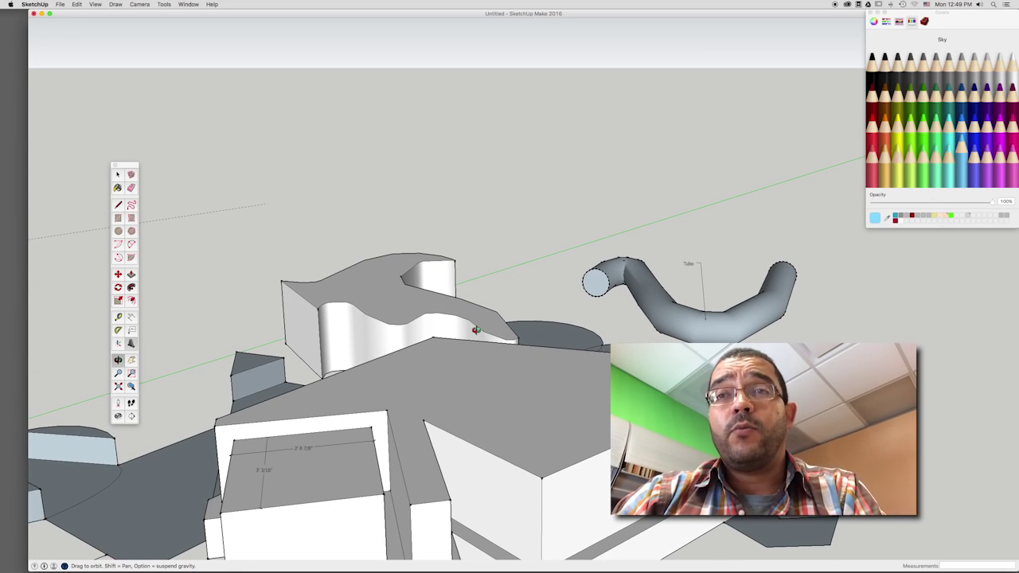
pyautogui.moveTo(459, 360)
pyautogui.mouseDown()
pyautogui.moveTo(642, 297)
pyautogui.moveTo(539, 331)
pyautogui.mouseUp()
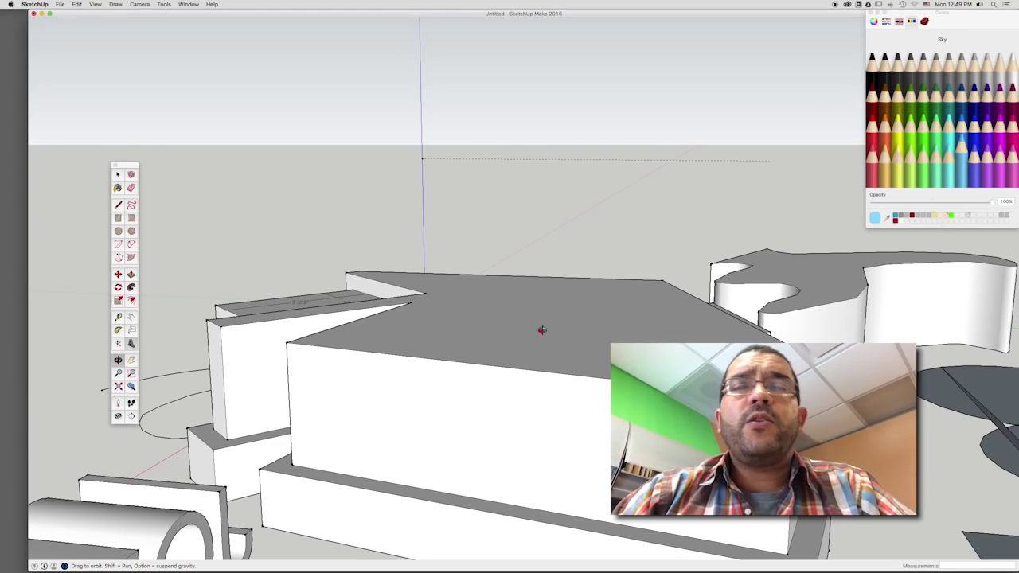
pyautogui.moveTo(564, 349)
pyautogui.mouseDown()
pyautogui.moveTo(582, 368)
pyautogui.moveTo(528, 359)
pyautogui.moveTo(544, 396)
pyautogui.moveTo(602, 362)
pyautogui.moveTo(568, 314)
pyautogui.mouseUp()
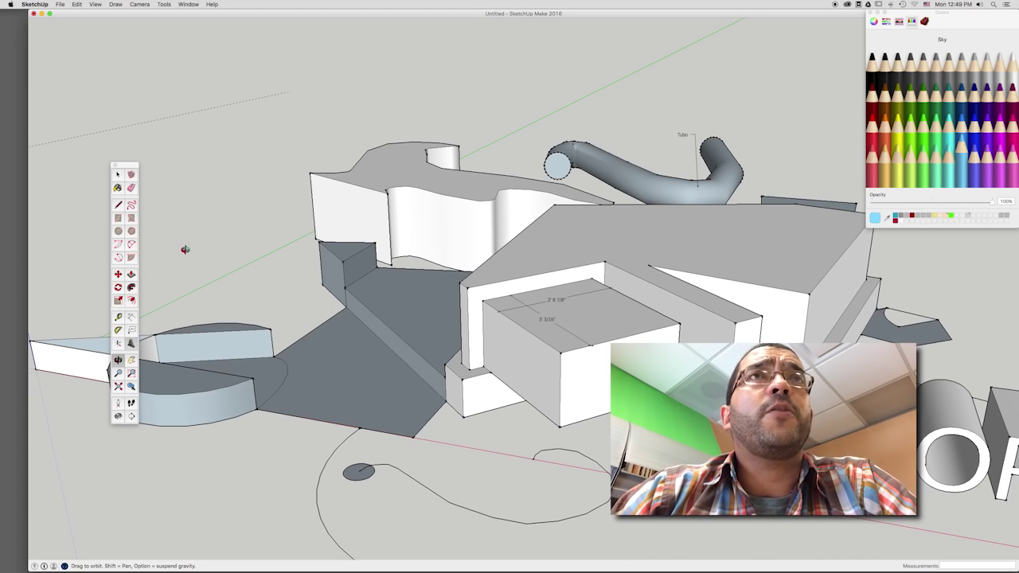
pyautogui.scroll(-3, 430, 298)
pyautogui.scroll(-3, 426, 296)
pyautogui.scroll(-2, 423, 294)
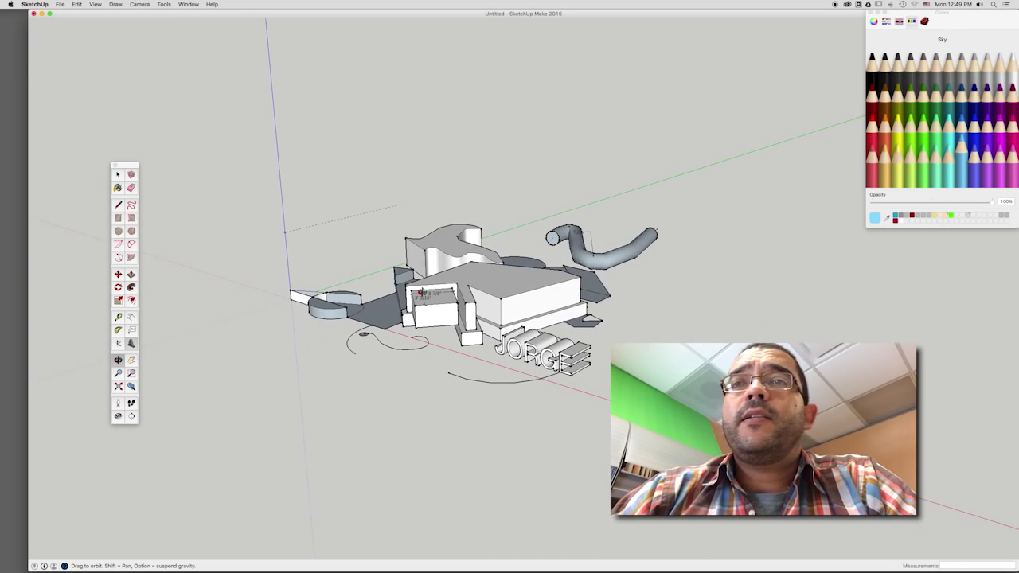